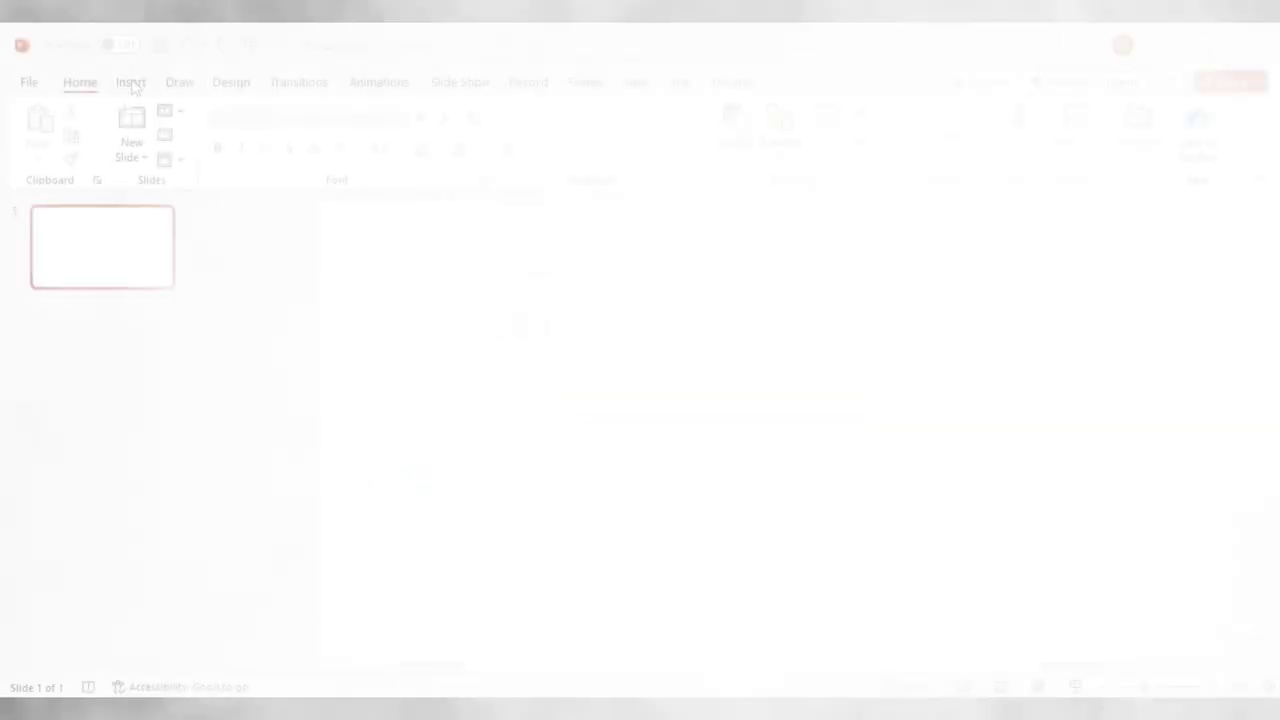
Insert the crouching Spider-Man picture 14d and enlarge it to 6.05 by 4.83 inches.
left_click(131, 84)
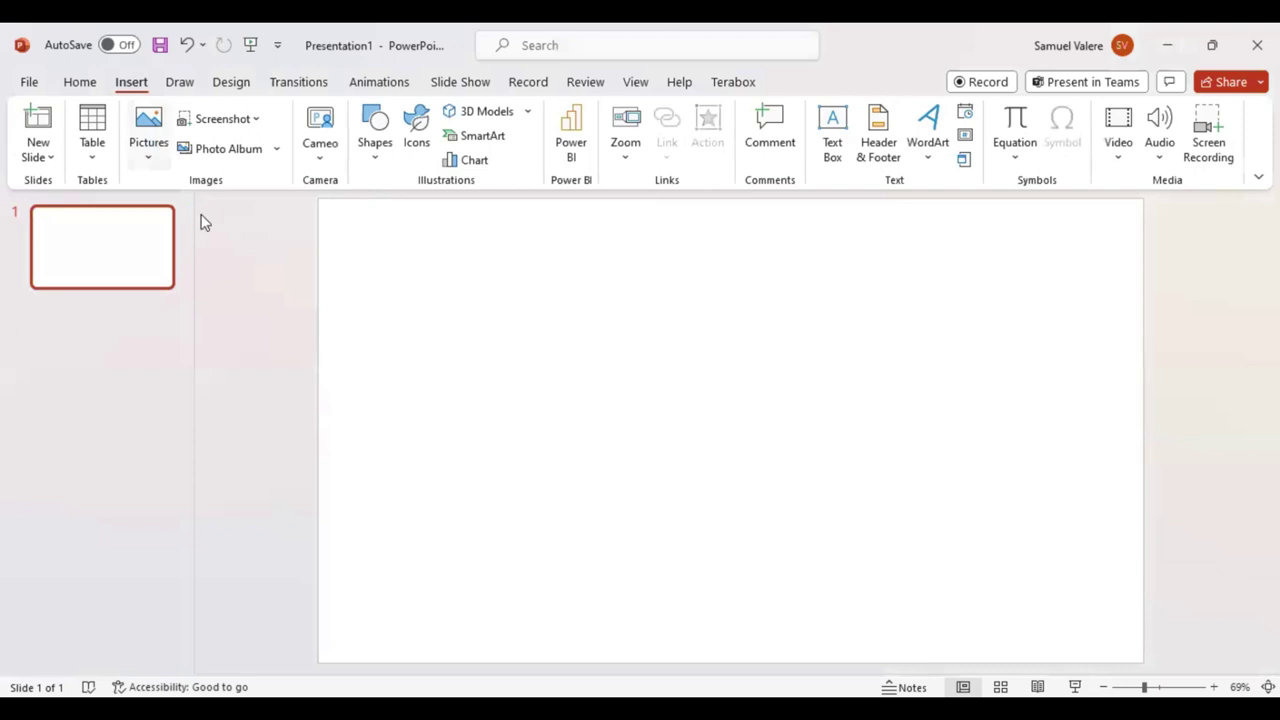
scroll(440, 257, "down", 2)
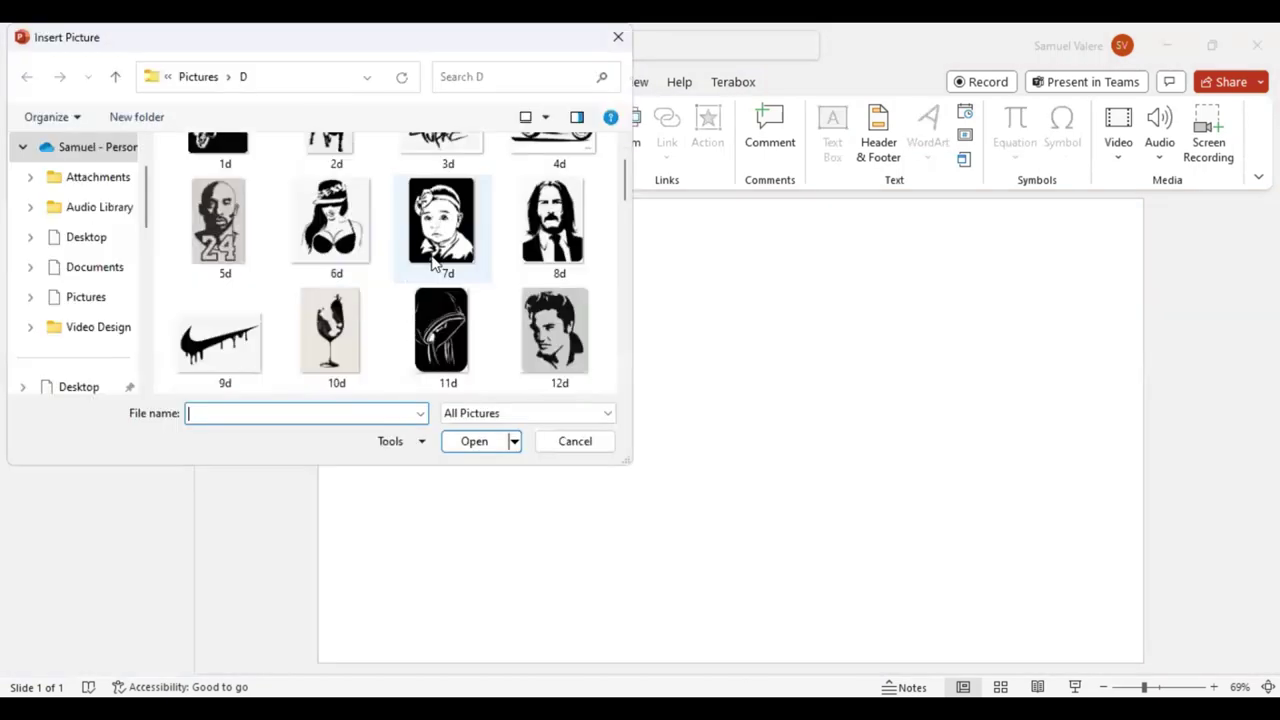
scroll(440, 257, "down", 3)
scroll(443, 251, "down", 1)
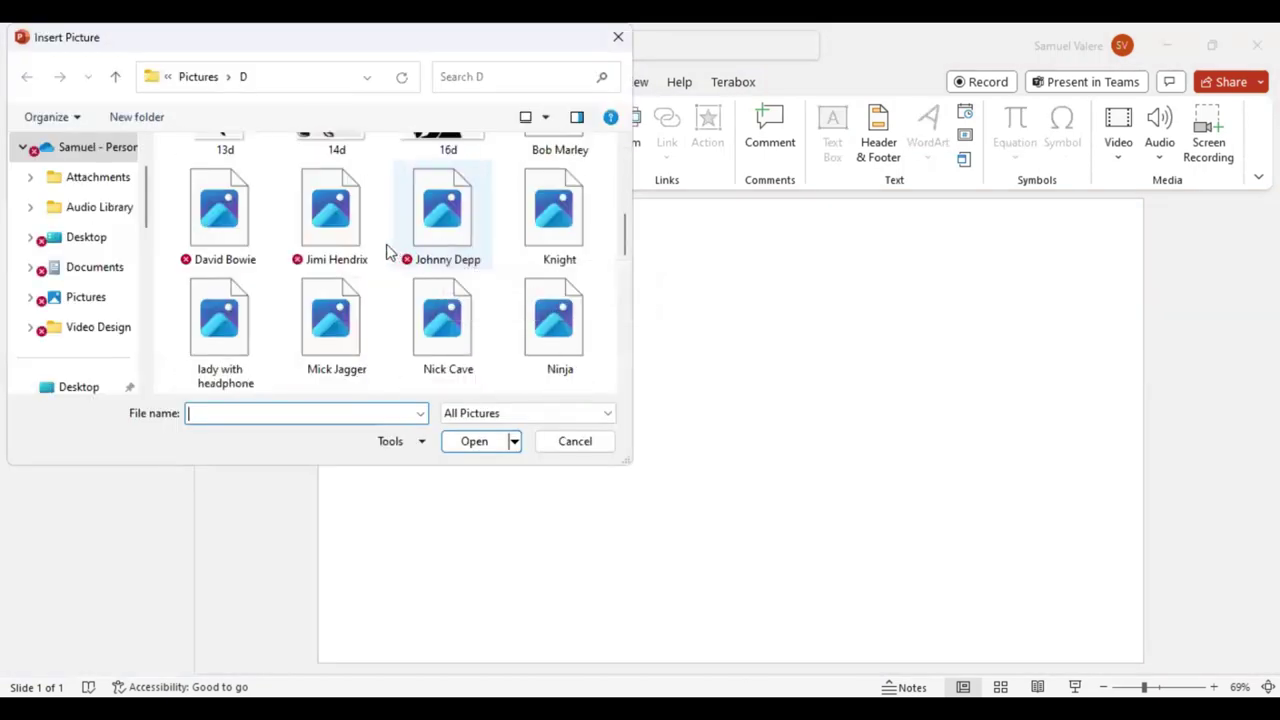
scroll(360, 260, "up", 2)
left_click(330, 276)
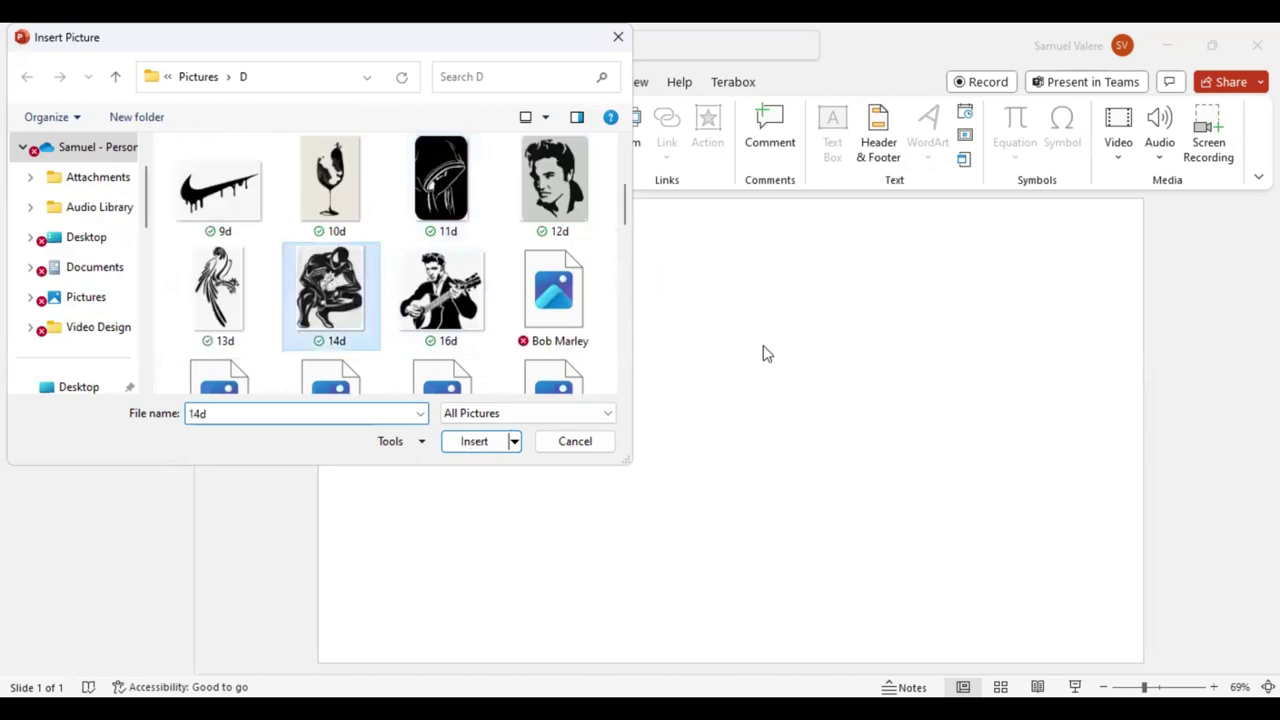
key("Return")
left_click_drag(844, 572, 900, 660)
left_click_drag(617, 287, 589, 200)
Set the Spider-Man picture's transparency to 60% in Format Picture.
left_click(968, 480)
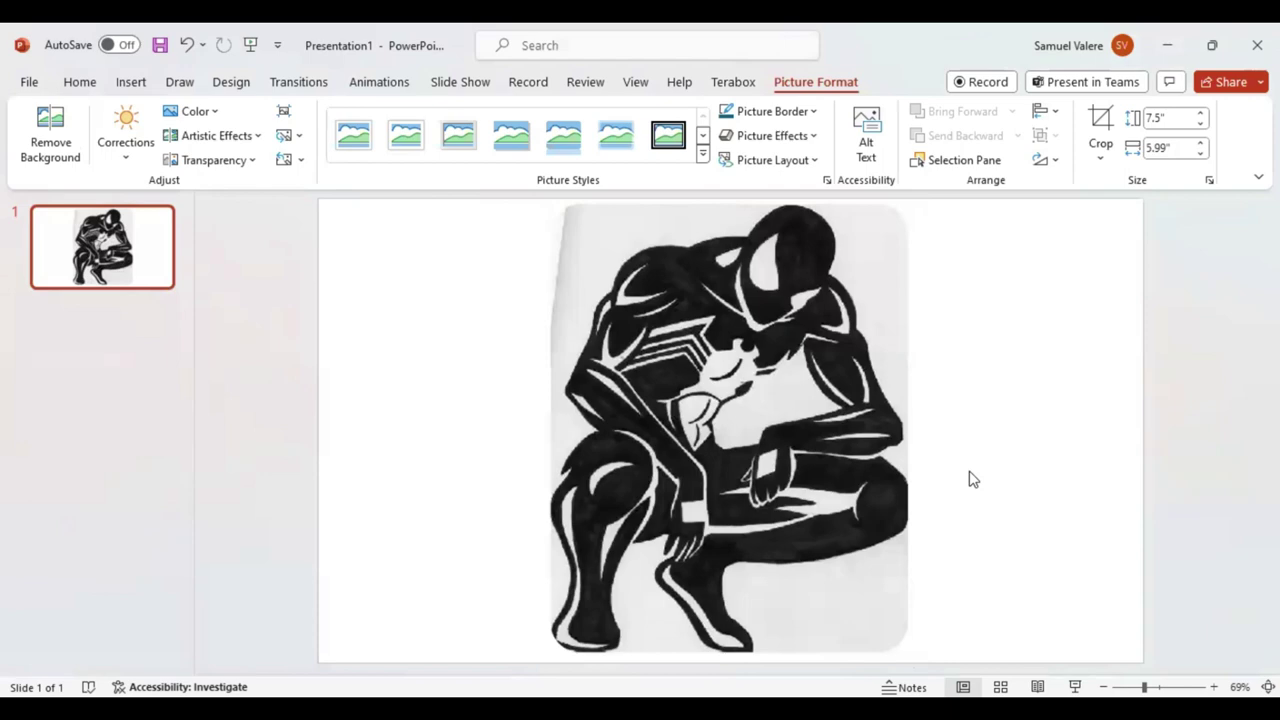
right_click(801, 425)
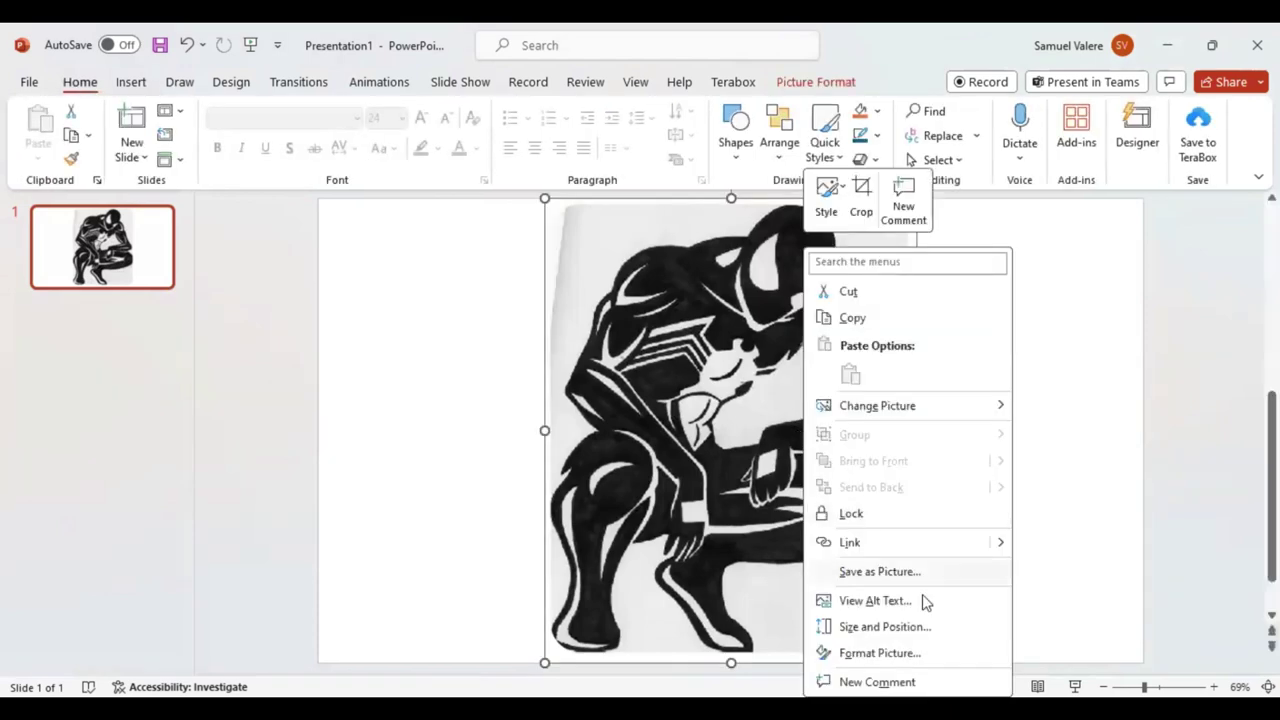
left_click(880, 653)
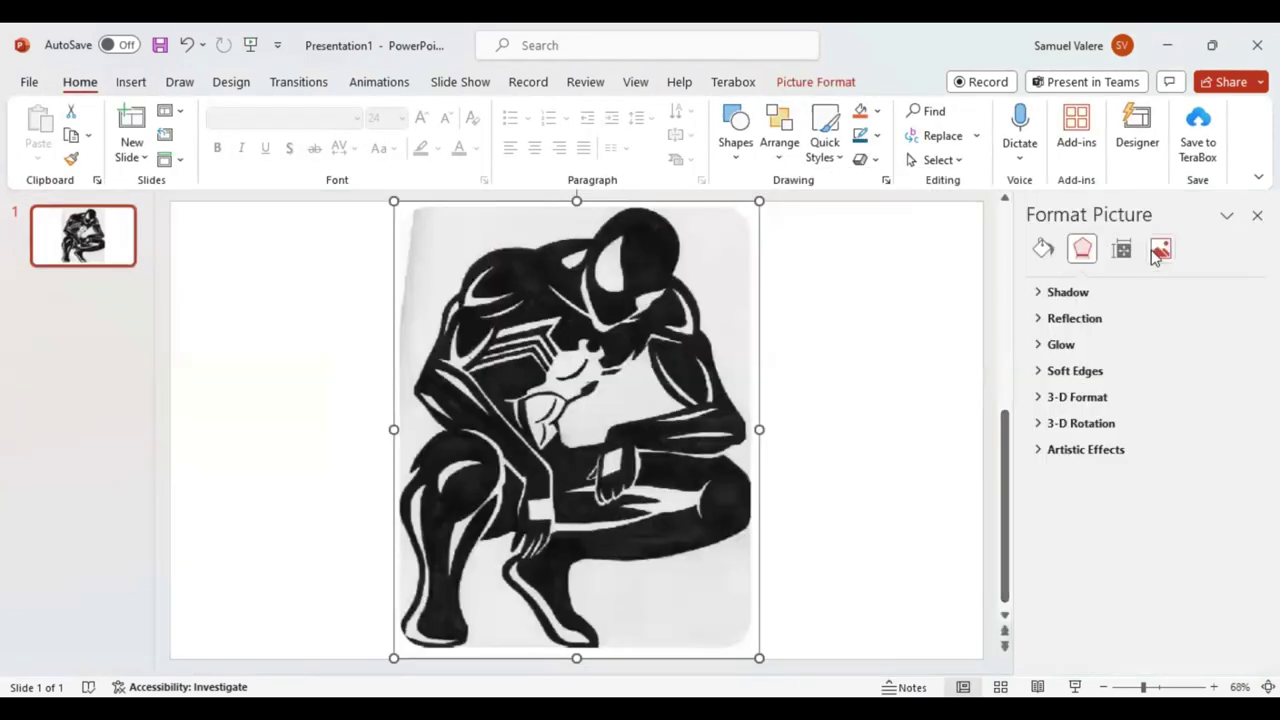
left_click(1160, 249)
left_click(1110, 346)
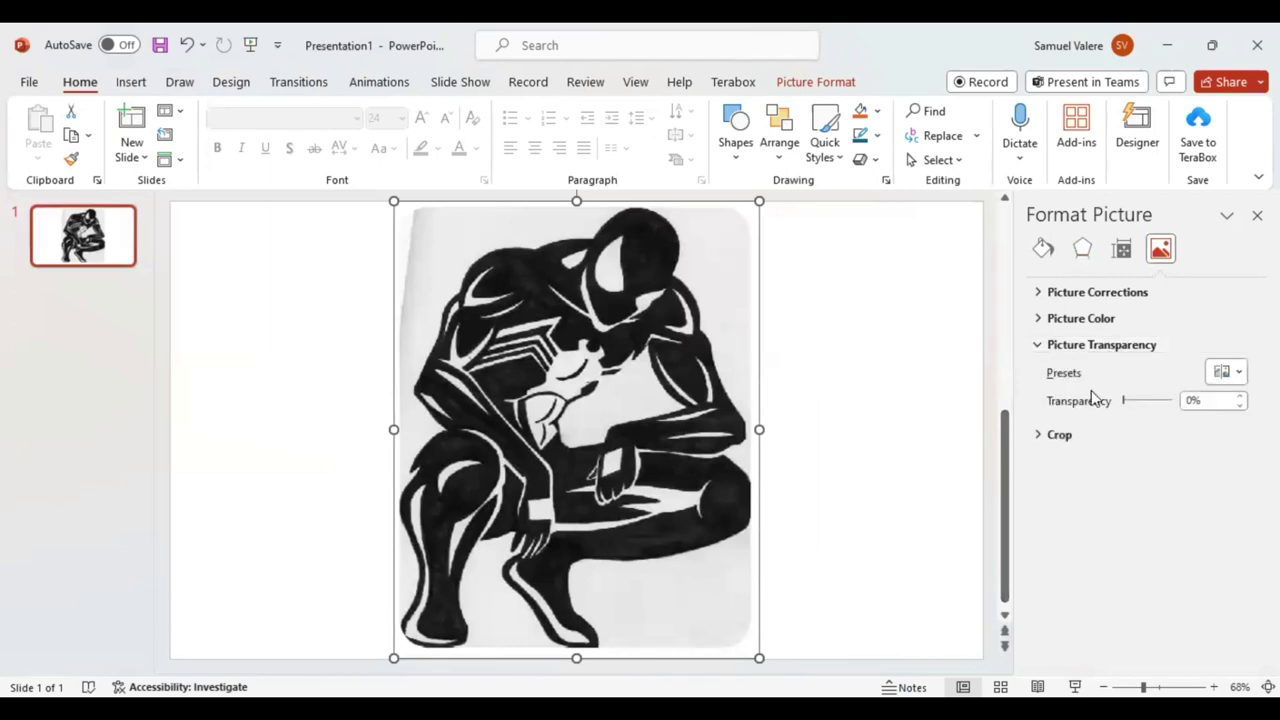
left_click_drag(1125, 401, 1155, 405)
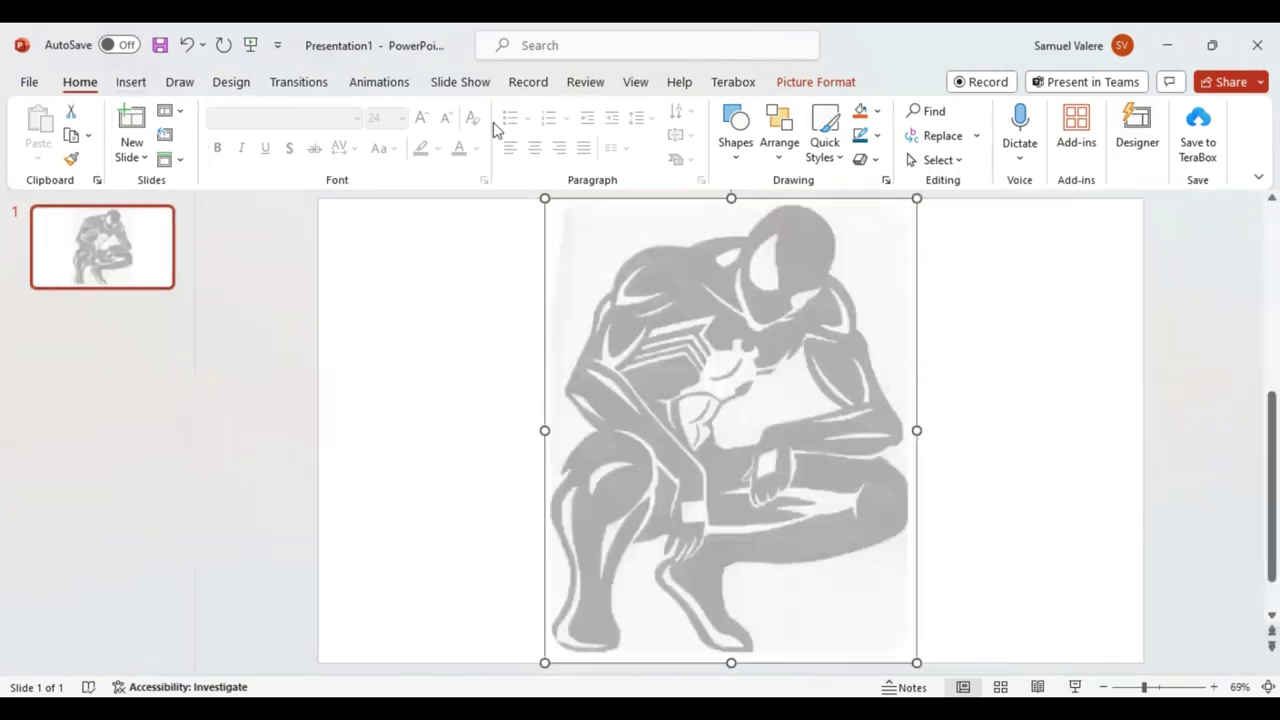
Trace a freeform shape over the figure's head with the Freeform tool.
left_click(130, 82)
left_click(384, 155)
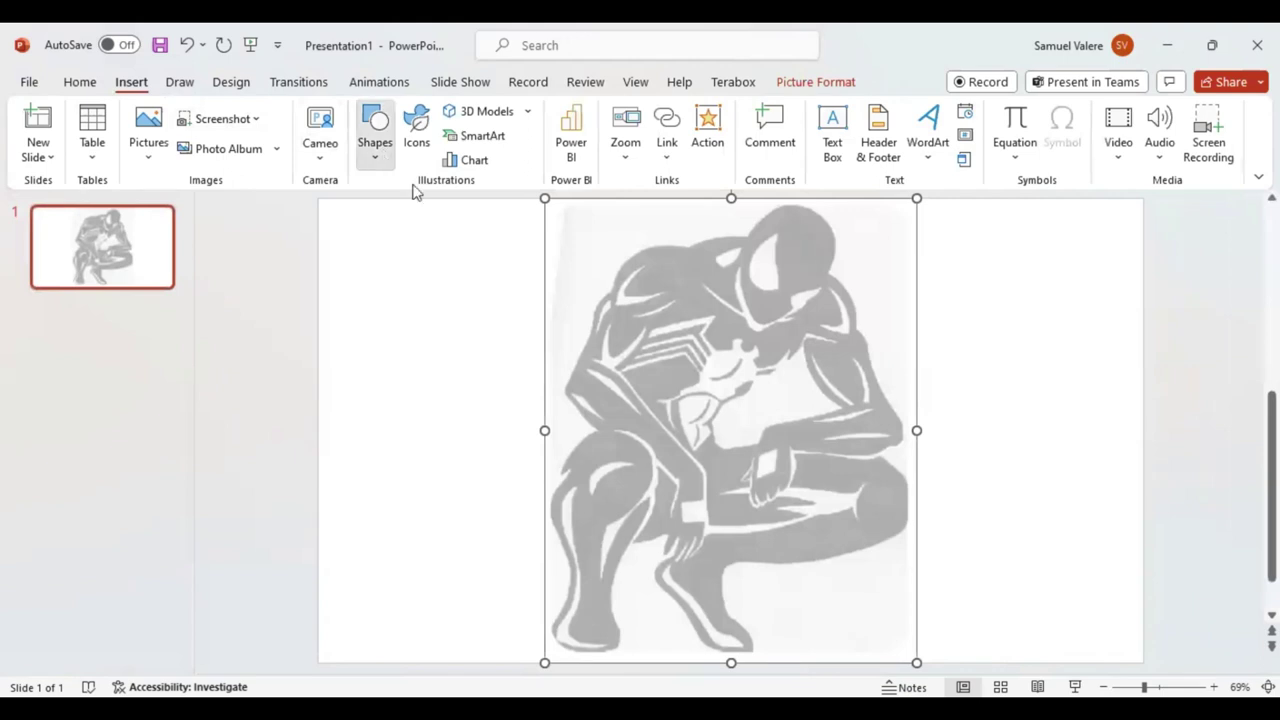
left_click(402, 227)
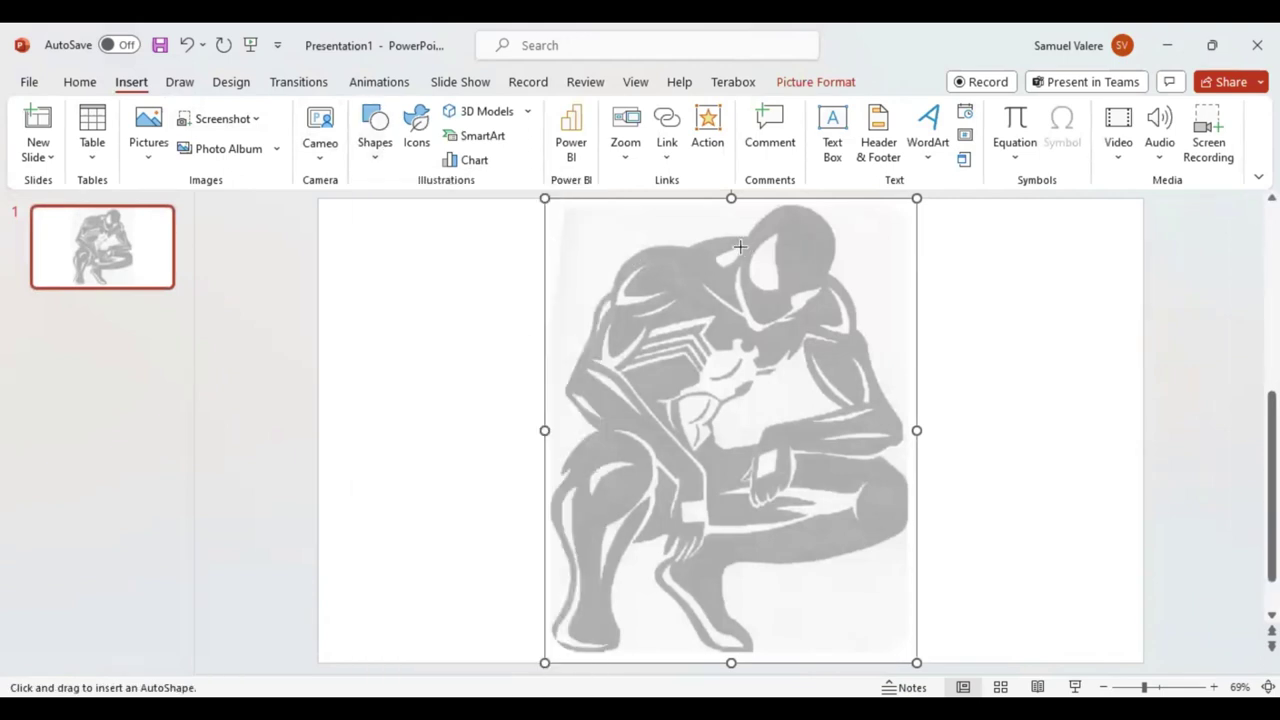
left_click_drag(740, 246, 733, 249)
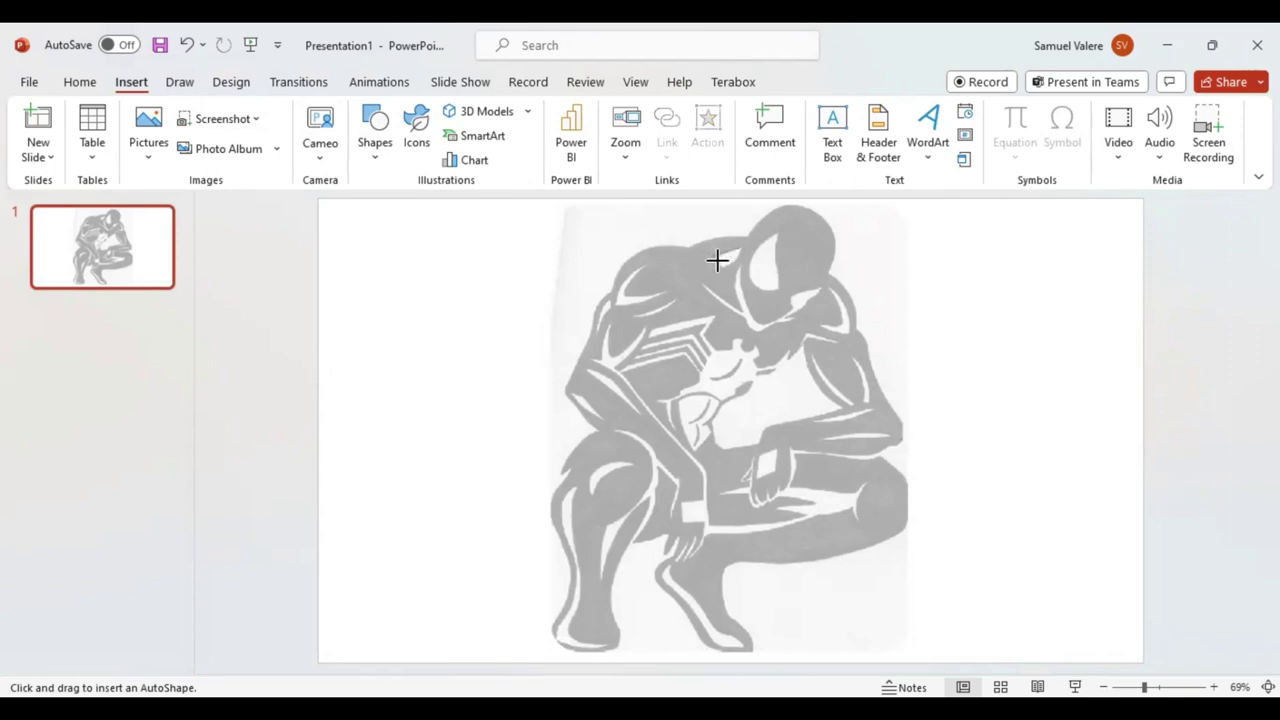
left_click_drag(717, 260, 737, 260)
left_click(737, 251)
left_click(739, 247)
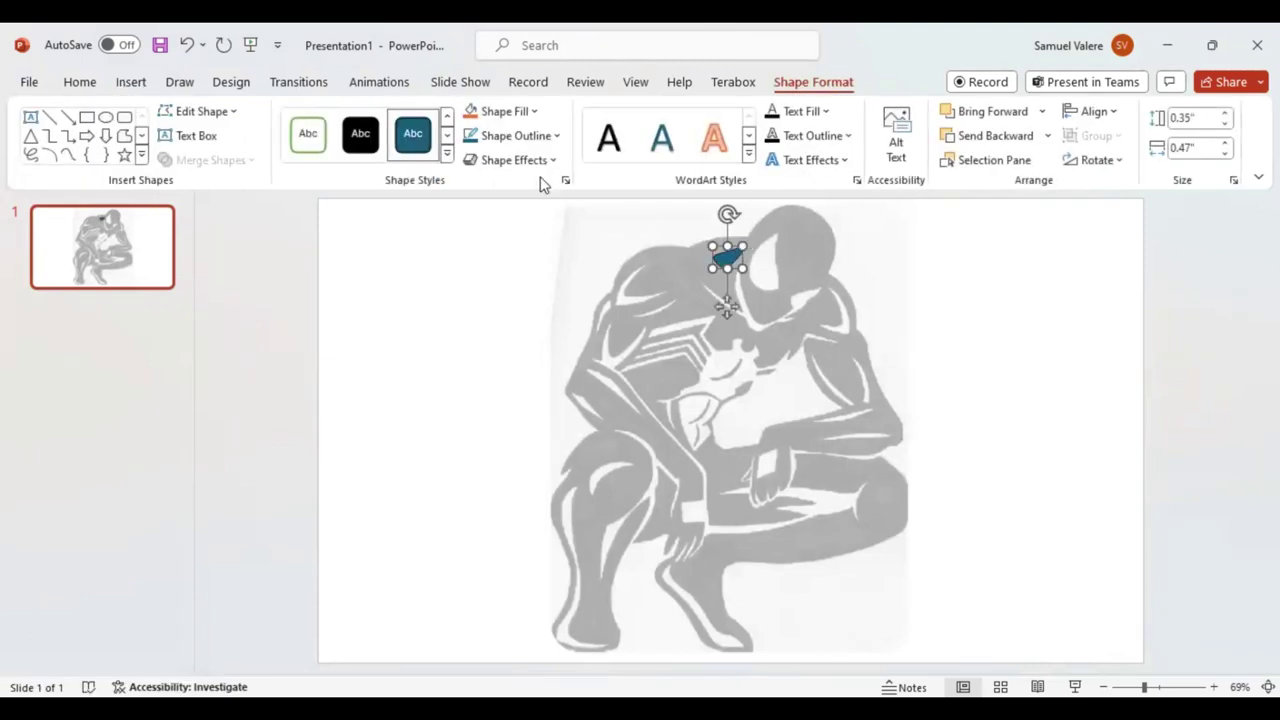
Draw an orange teardrop over the eye with no outline.
left_click(67, 155)
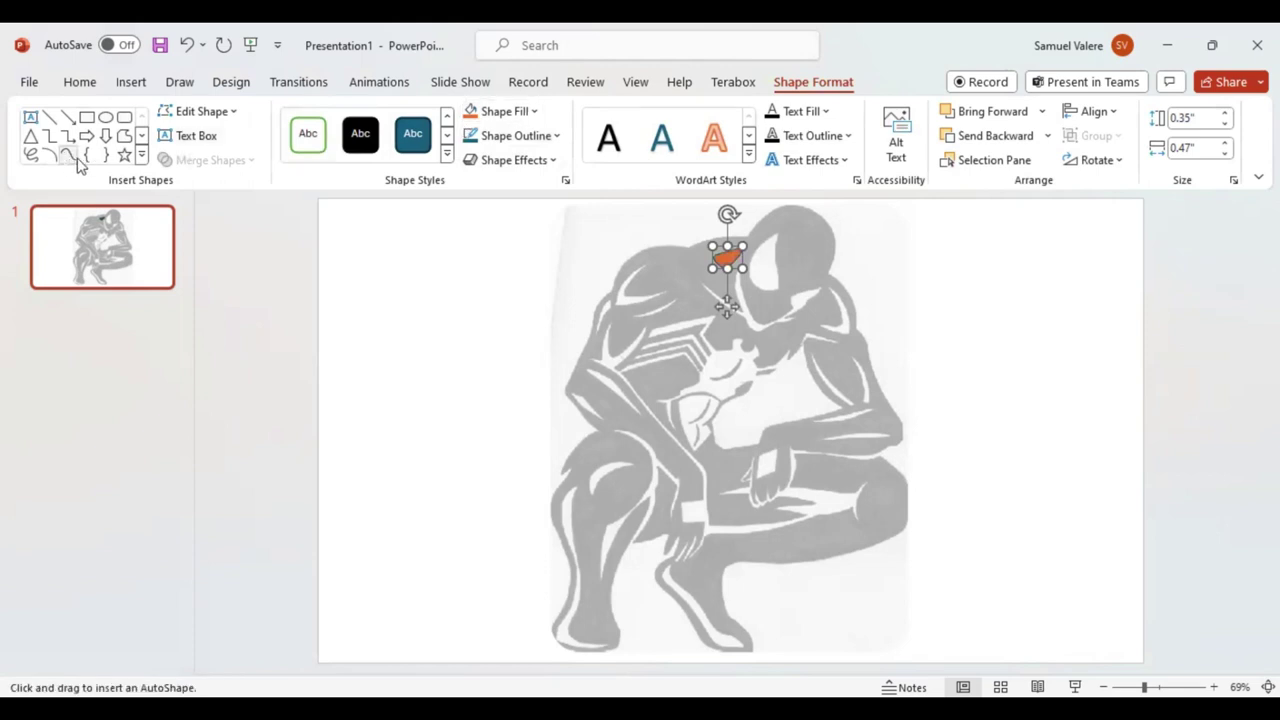
left_click(778, 288)
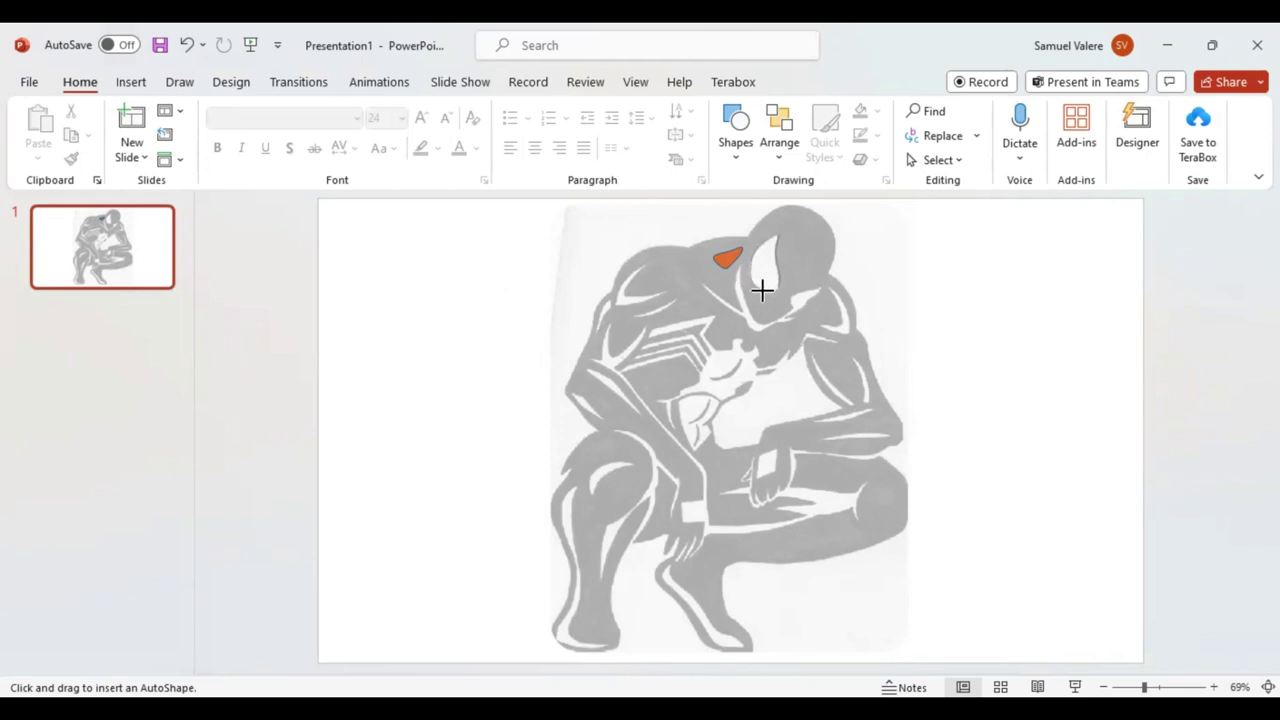
left_click_drag(762, 290, 764, 291)
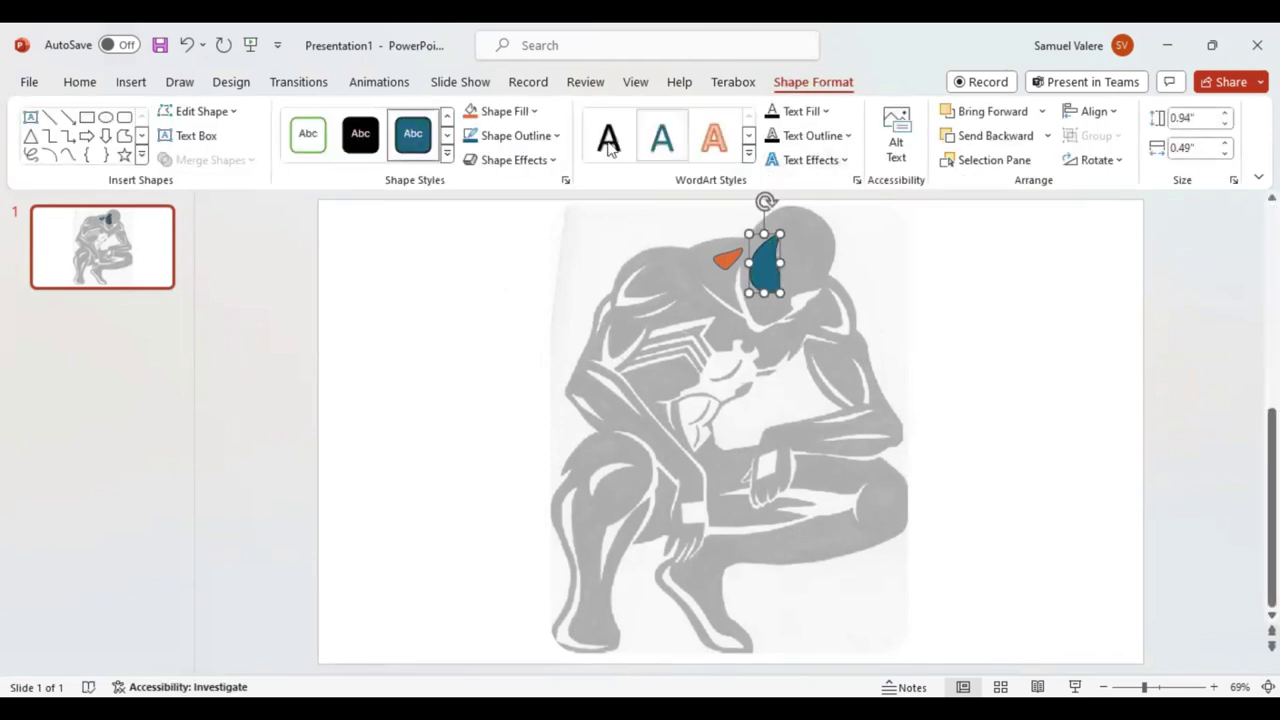
left_click(471, 111)
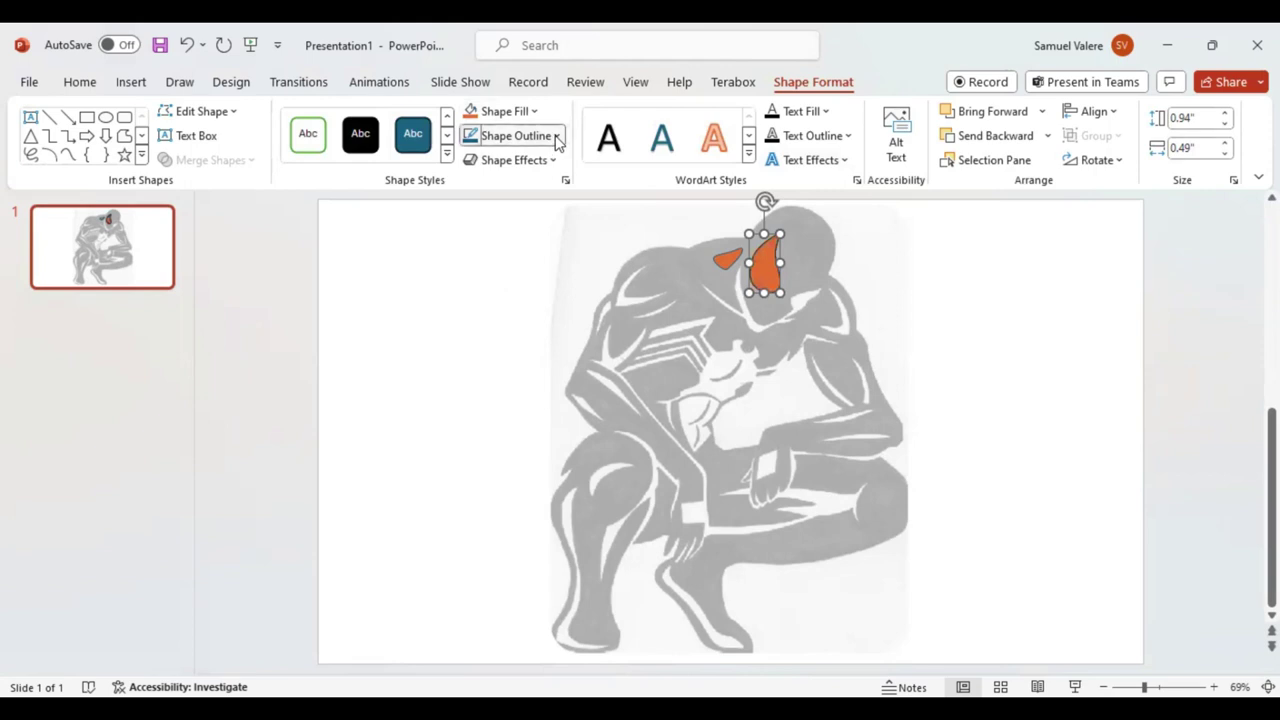
left_click(557, 137)
left_click(513, 341)
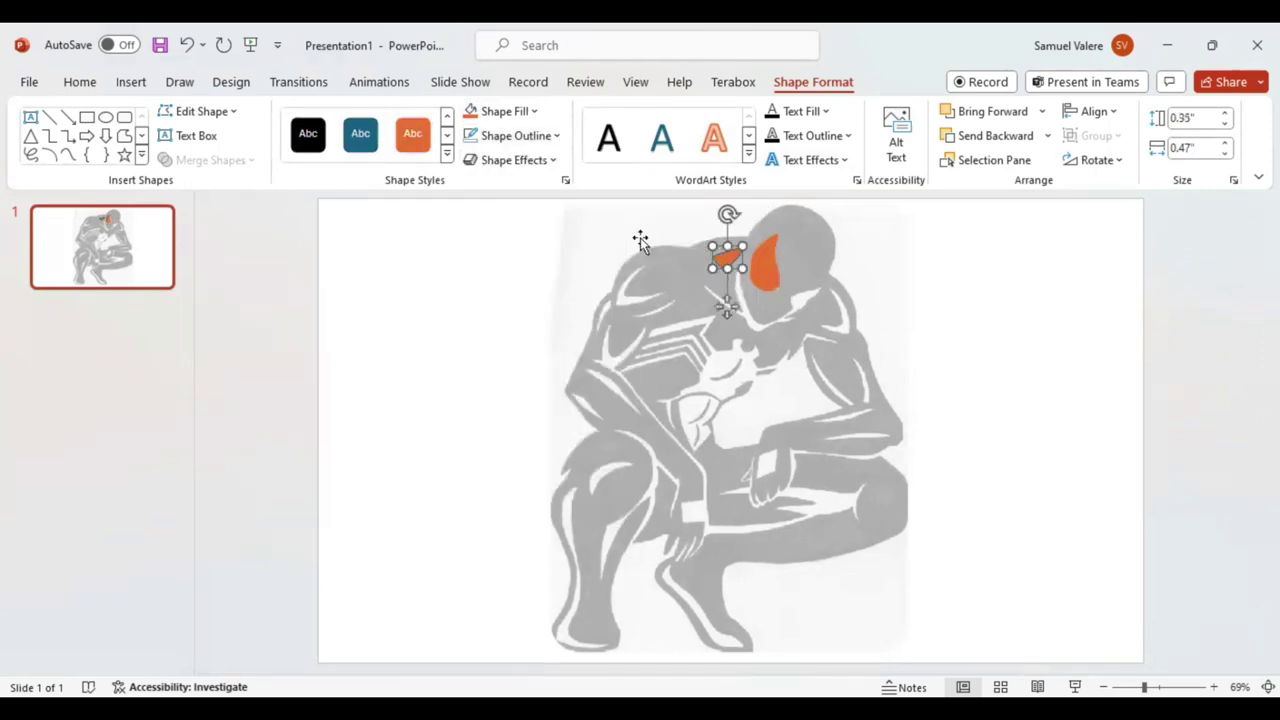
left_click(68, 155)
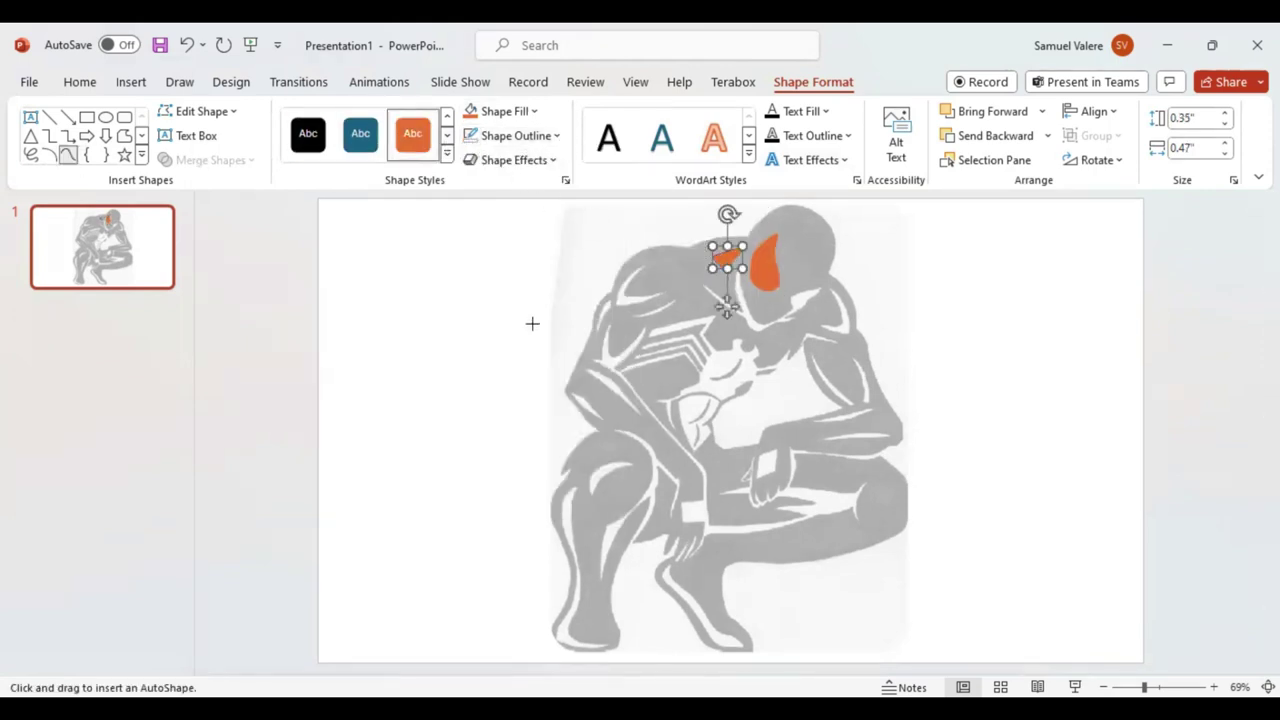
Trace a curved shape along the left shoulder and fill it orange.
left_click(652, 260)
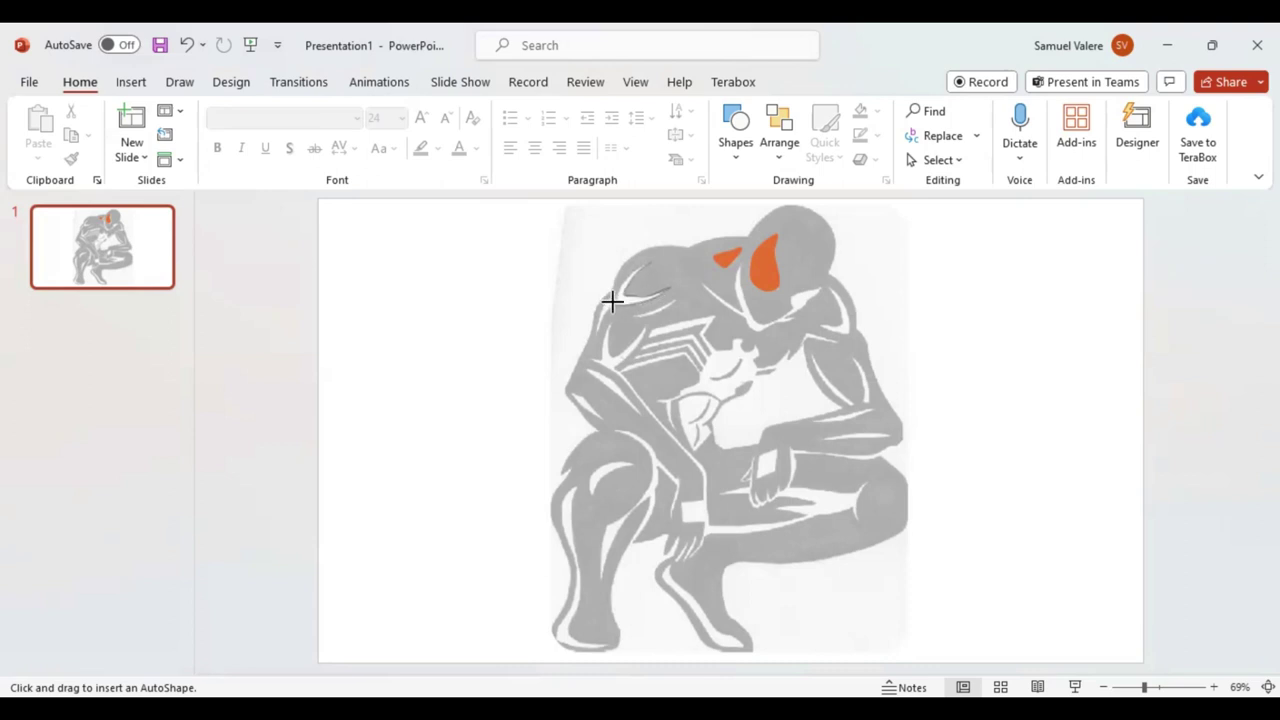
left_click(650, 262)
left_click(650, 260)
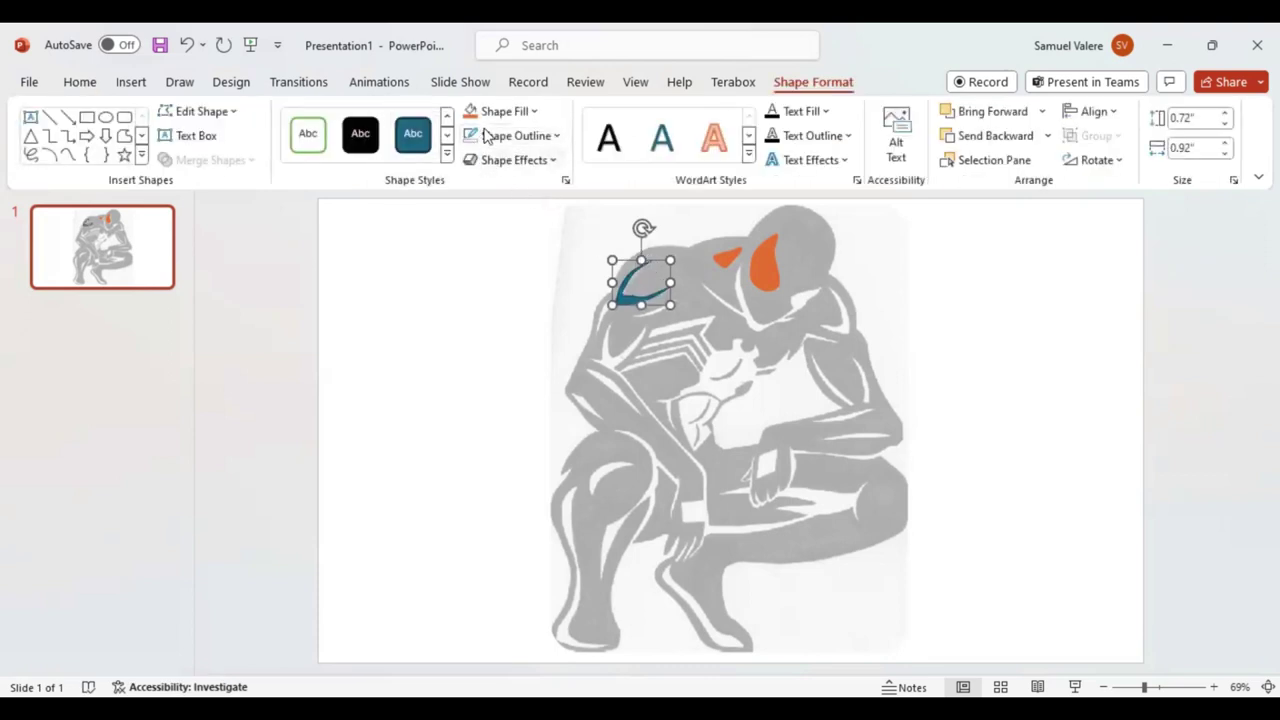
key("F4")
left_click(67, 155)
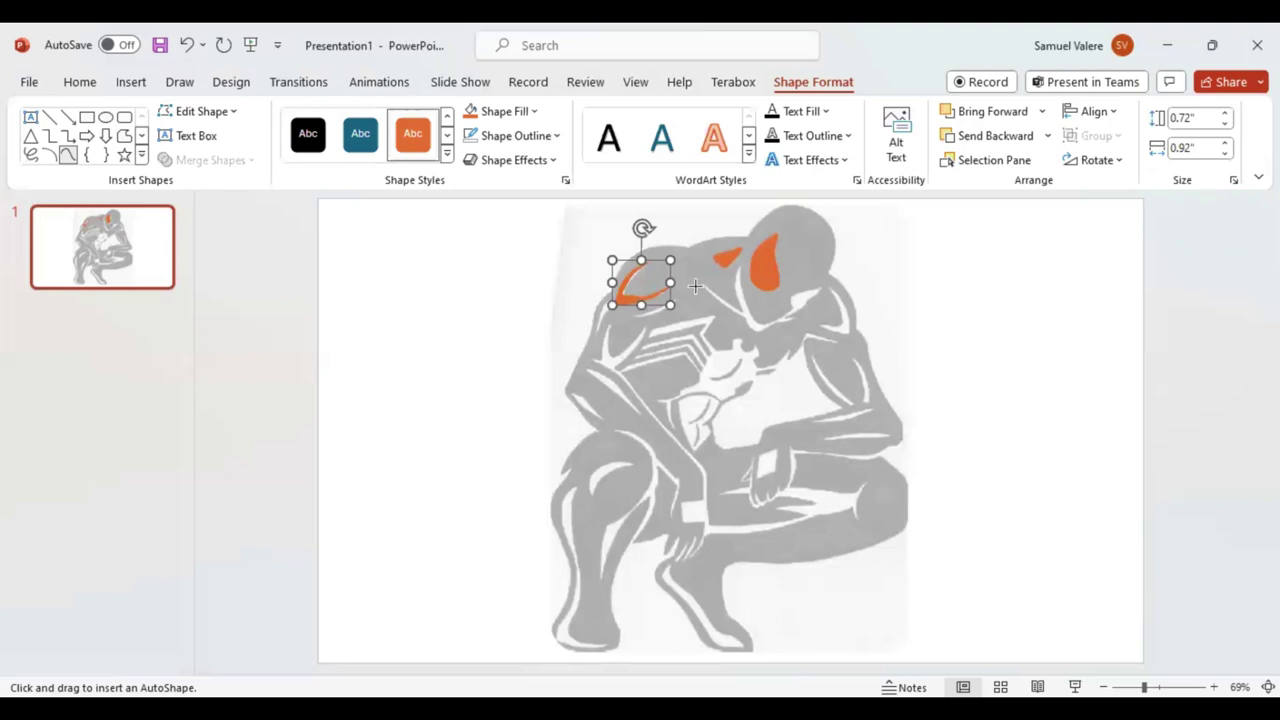
left_click(699, 284)
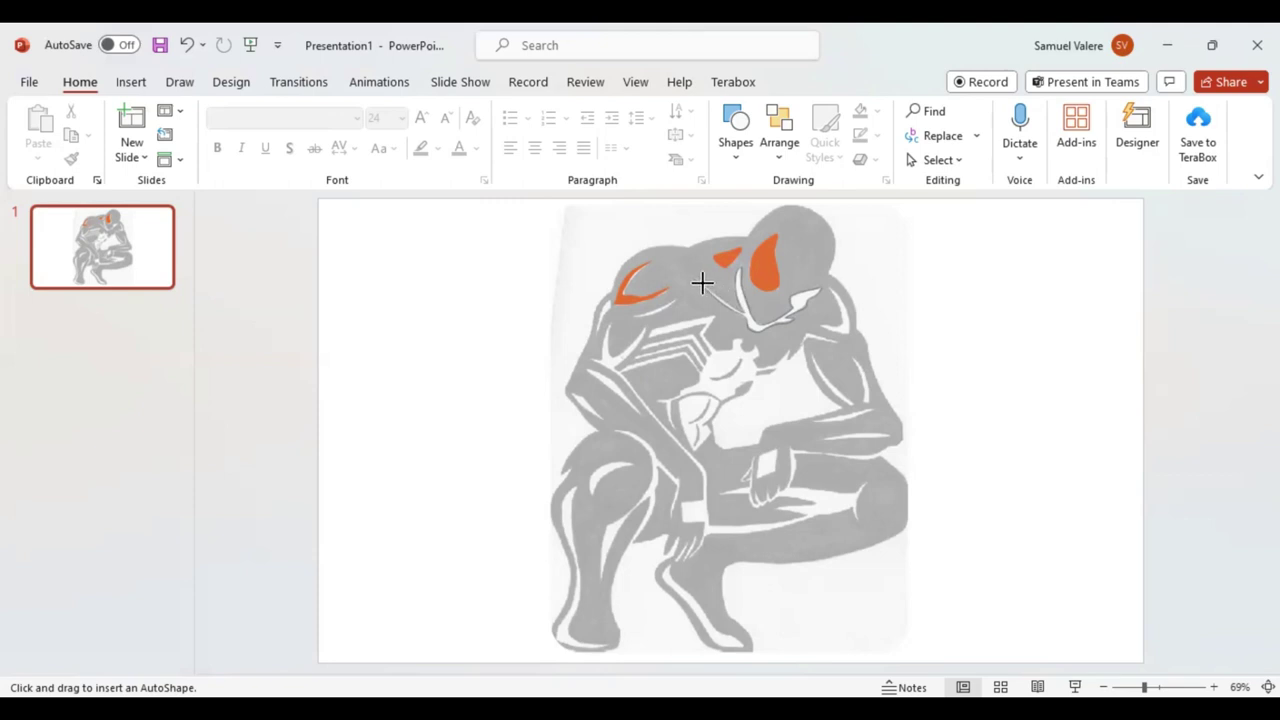
Close the head freeform and draw a new upper-back highlight, filling both orange.
left_click(701, 281)
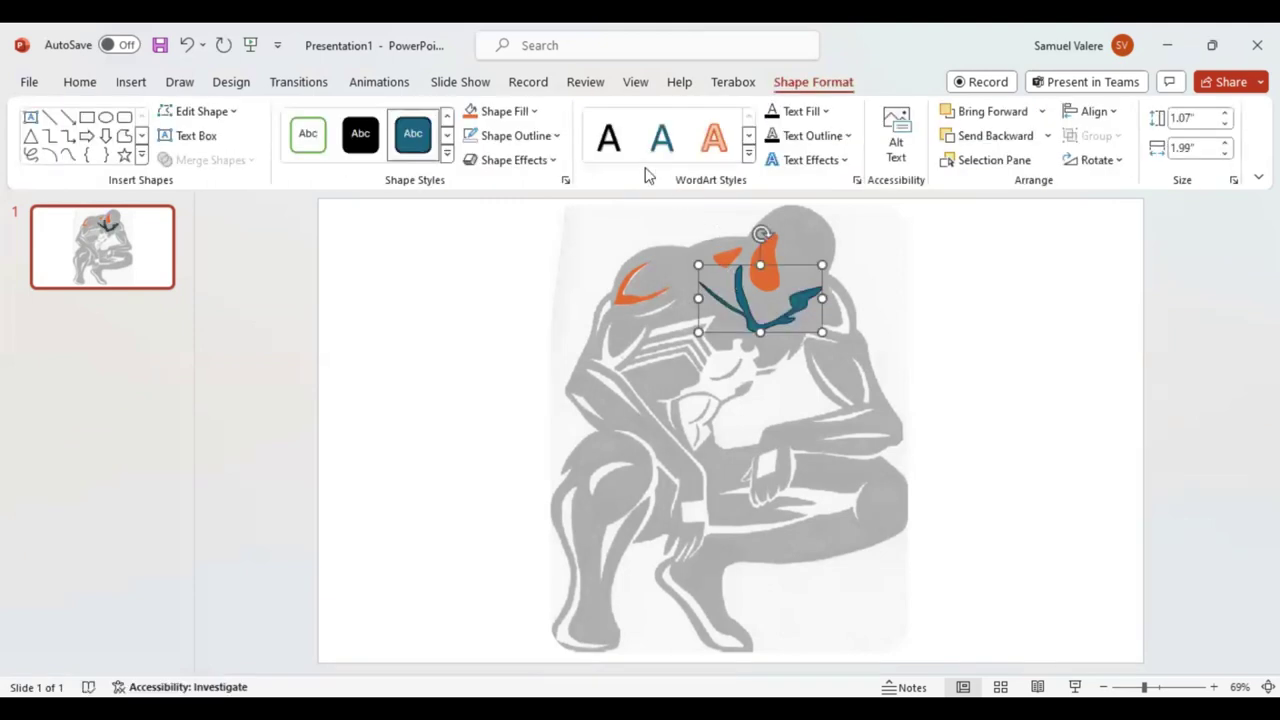
left_click(470, 111)
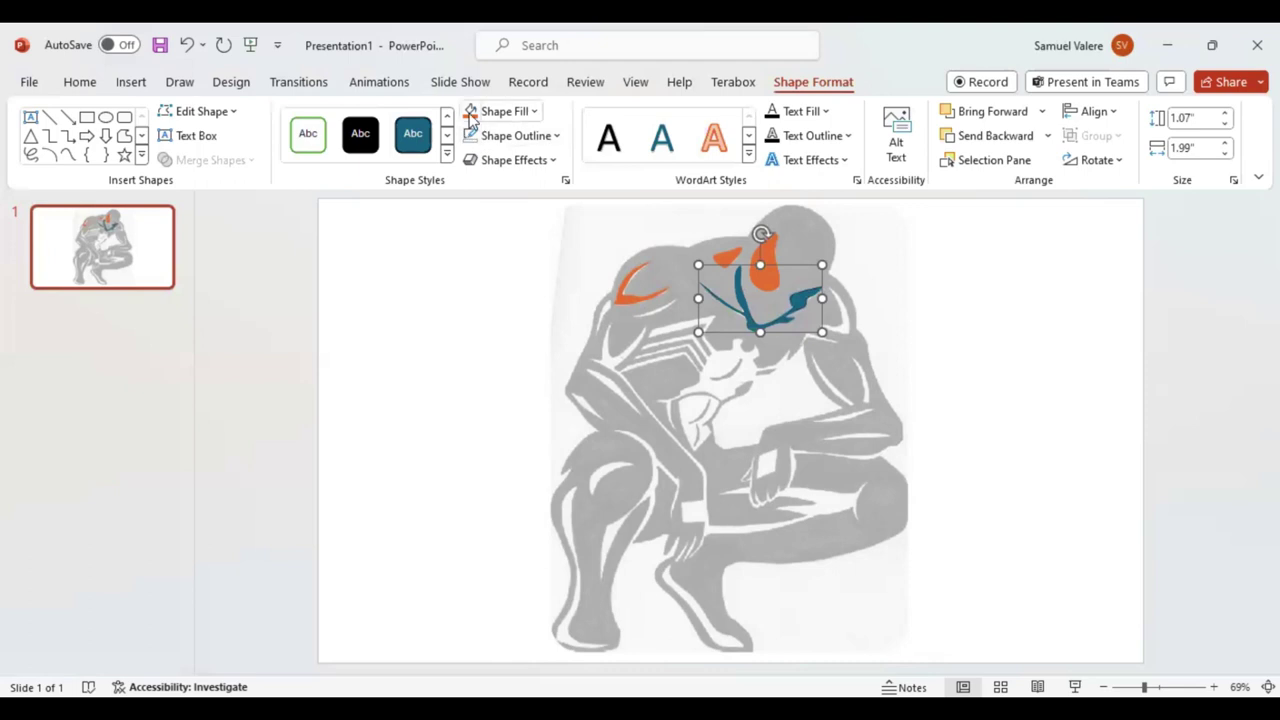
left_click(67, 155)
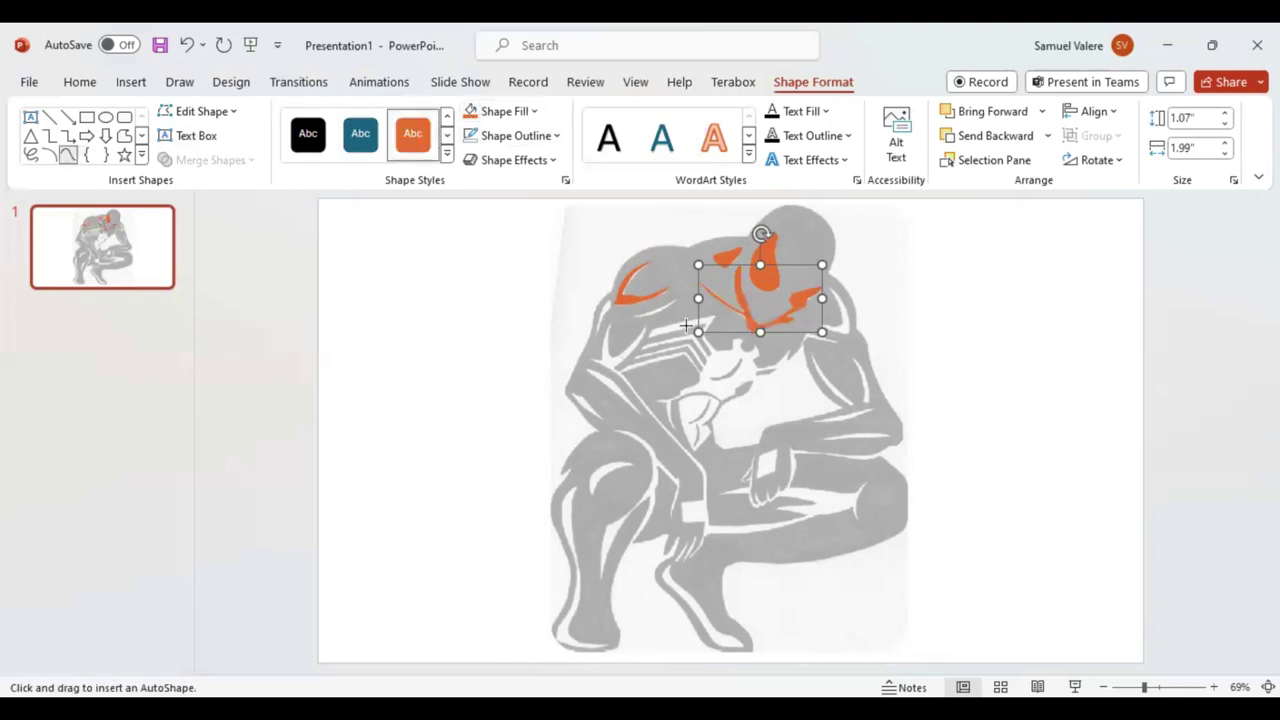
left_click(633, 317)
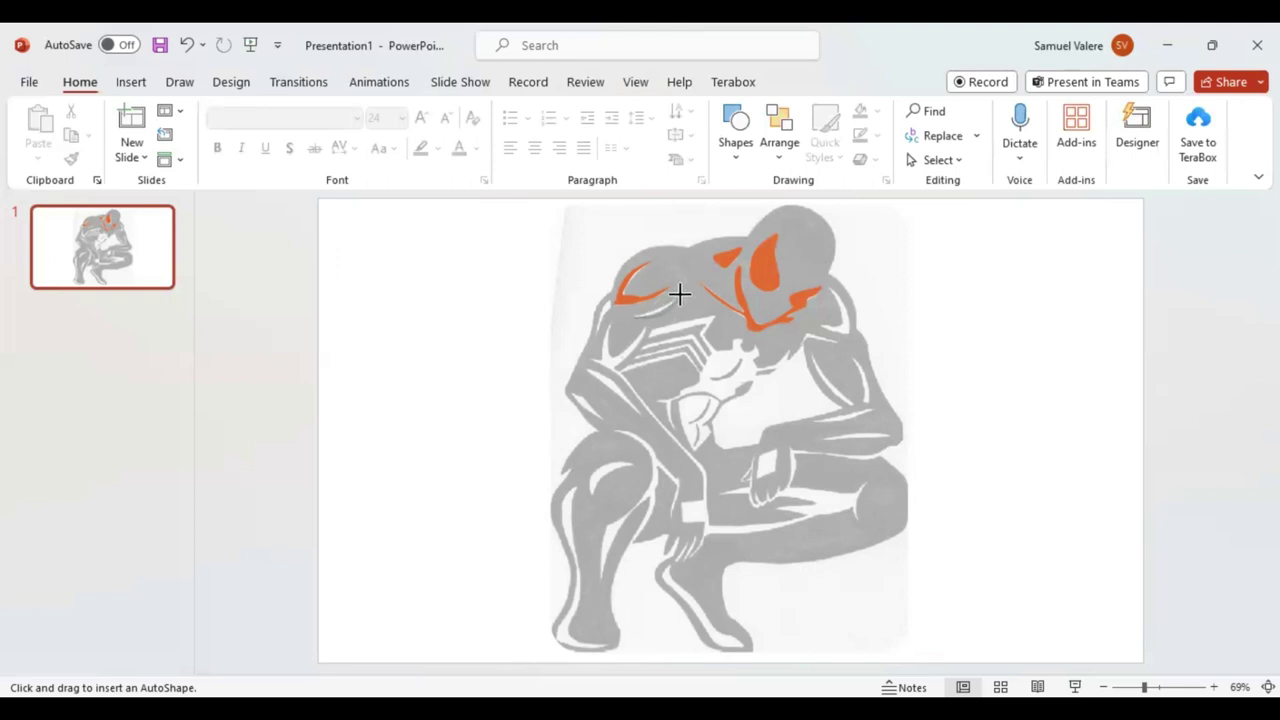
left_click(679, 294)
left_click(633, 314)
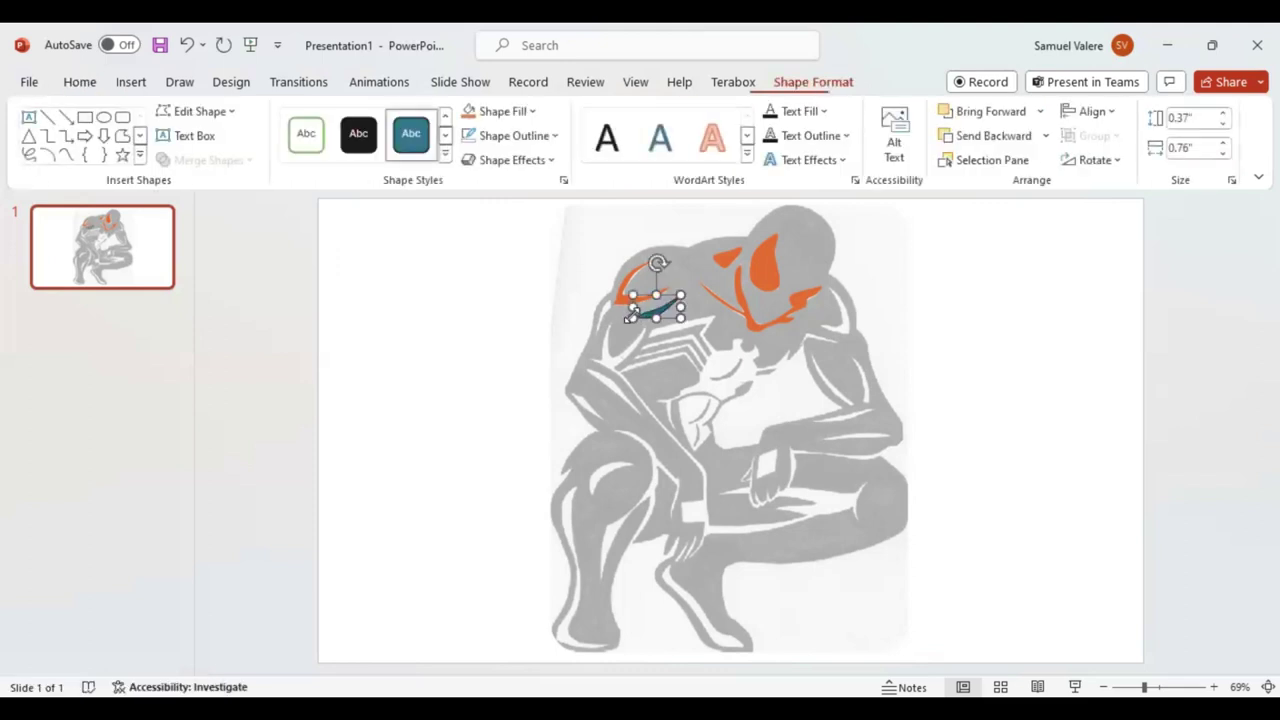
left_click(468, 116)
left_click(67, 155)
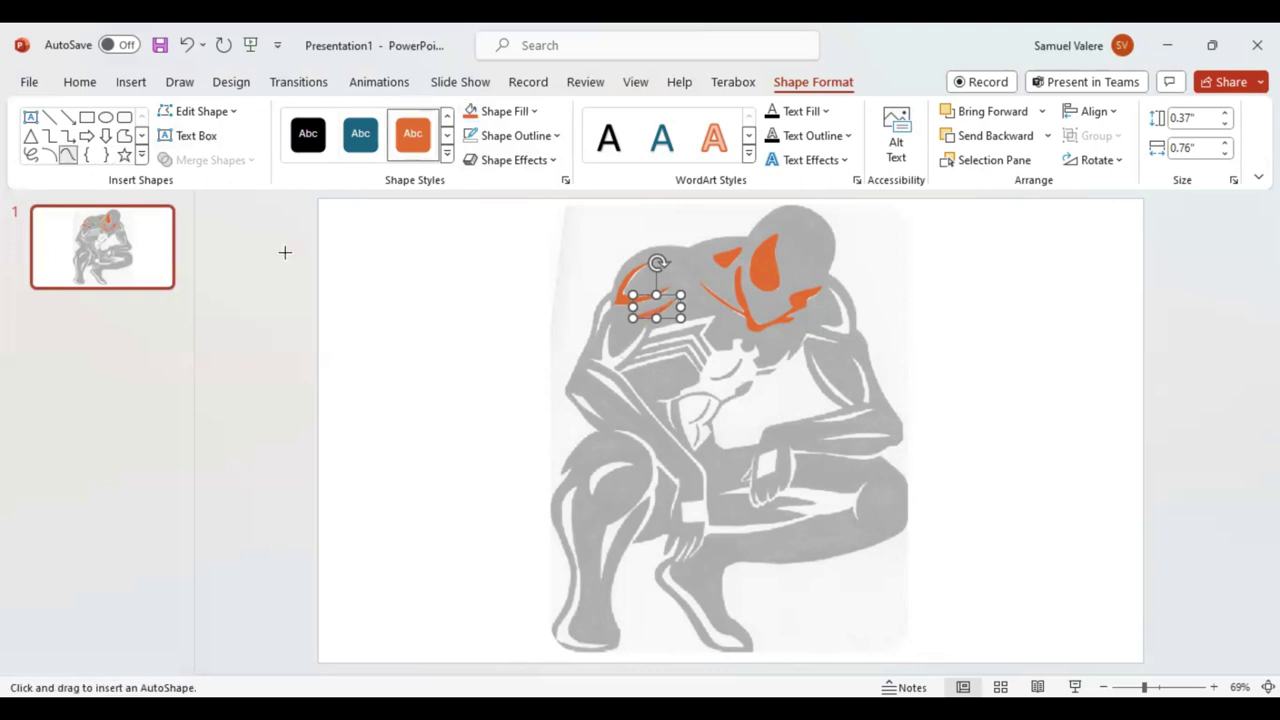
left_click(597, 319)
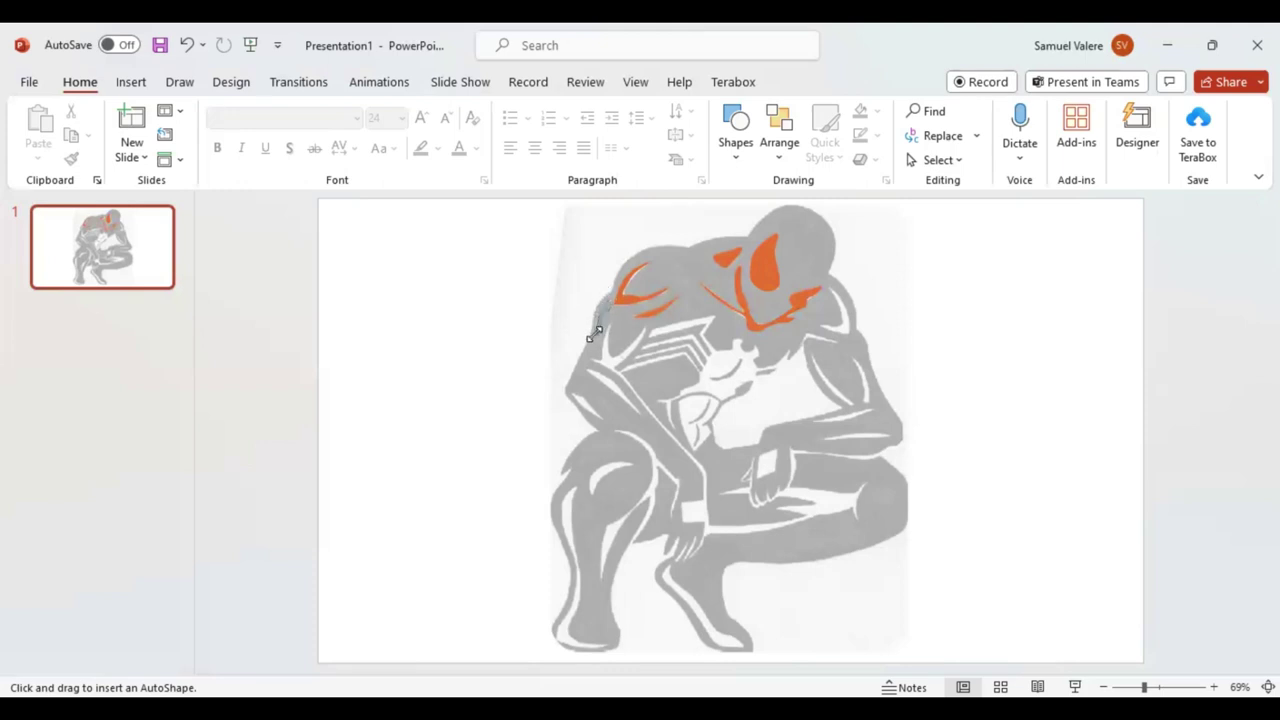
Draw three orange highlight strokes along the left shoulder and upper arm.
left_click_drag(595, 336, 610, 298)
left_click(470, 112)
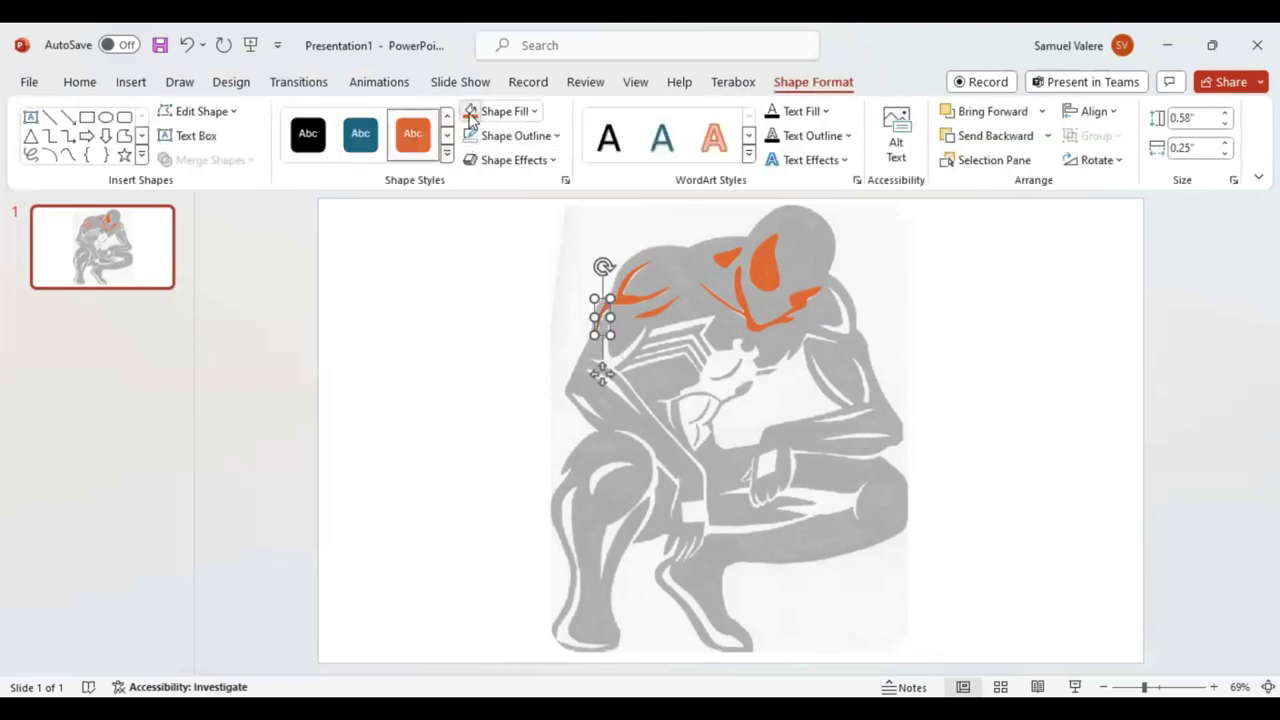
left_click(67, 155)
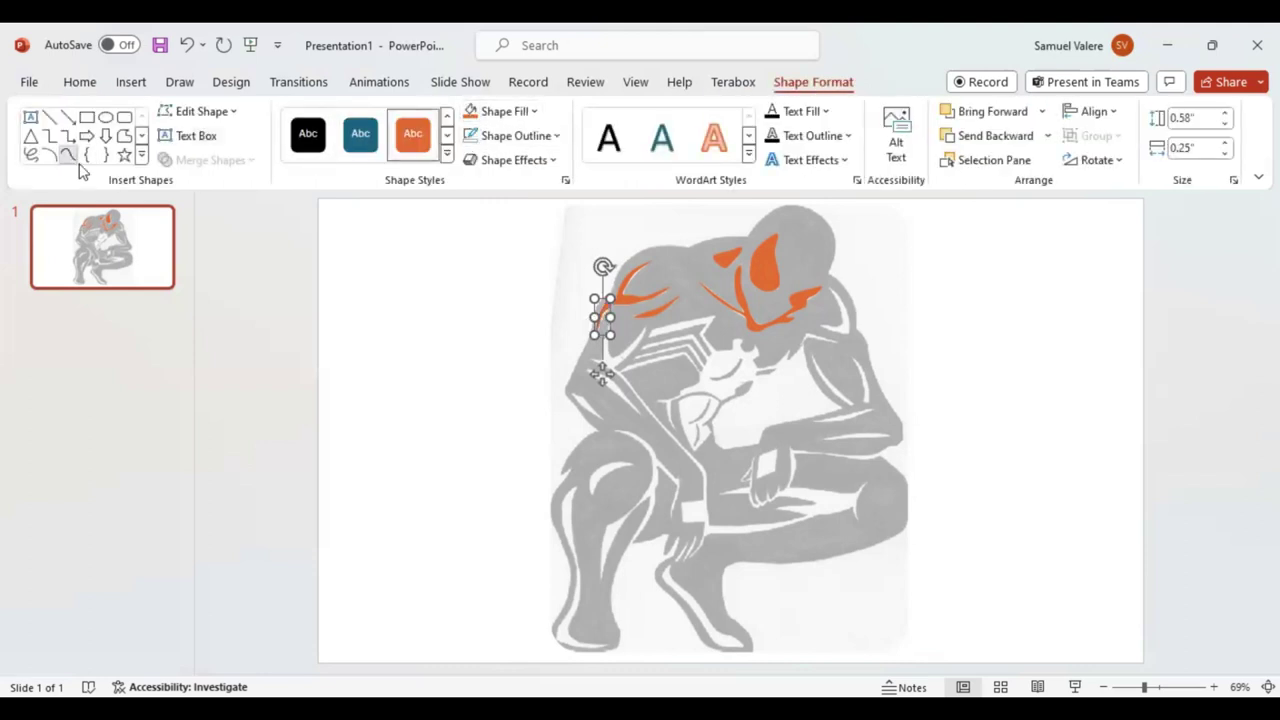
left_click(640, 415)
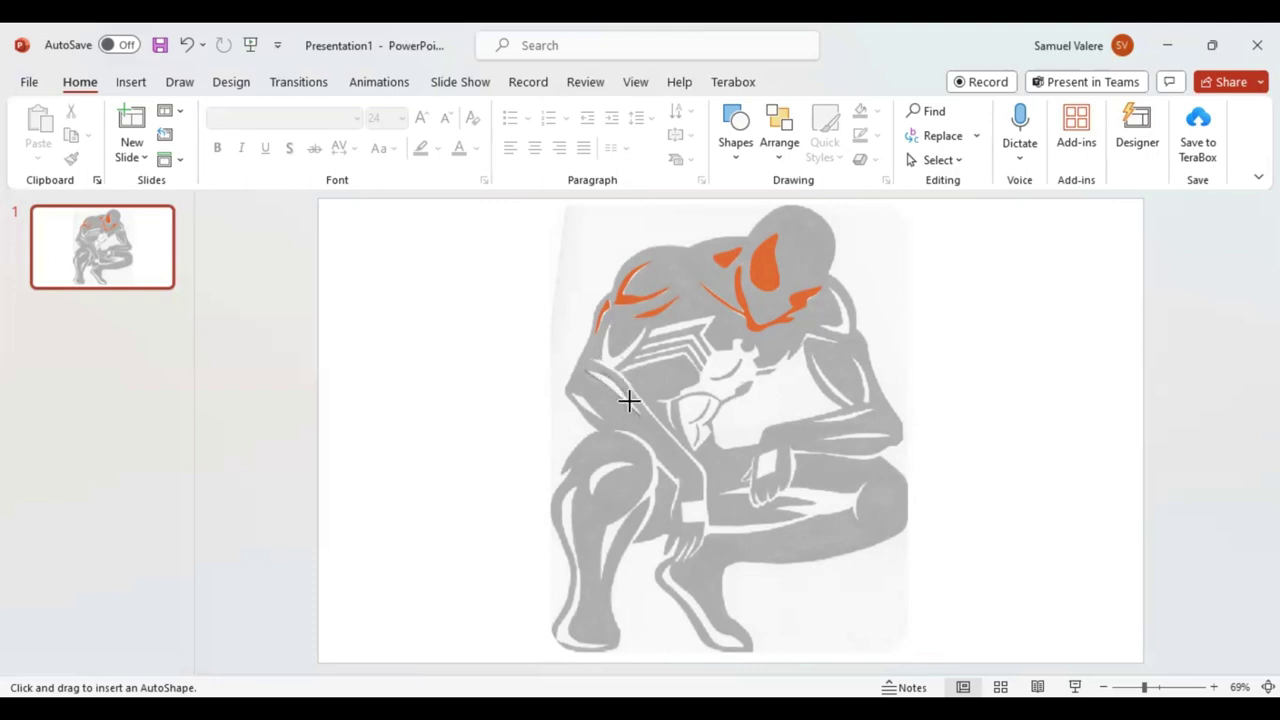
left_click_drag(641, 416, 584, 368)
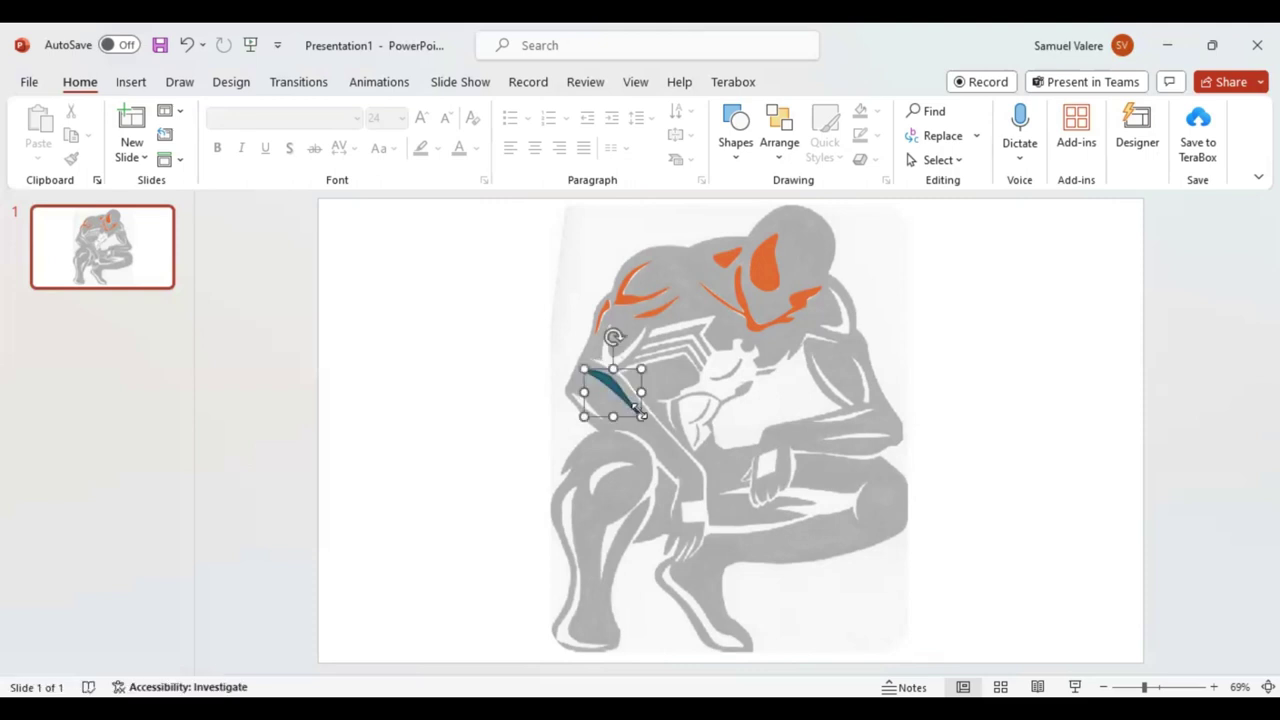
left_click(470, 111)
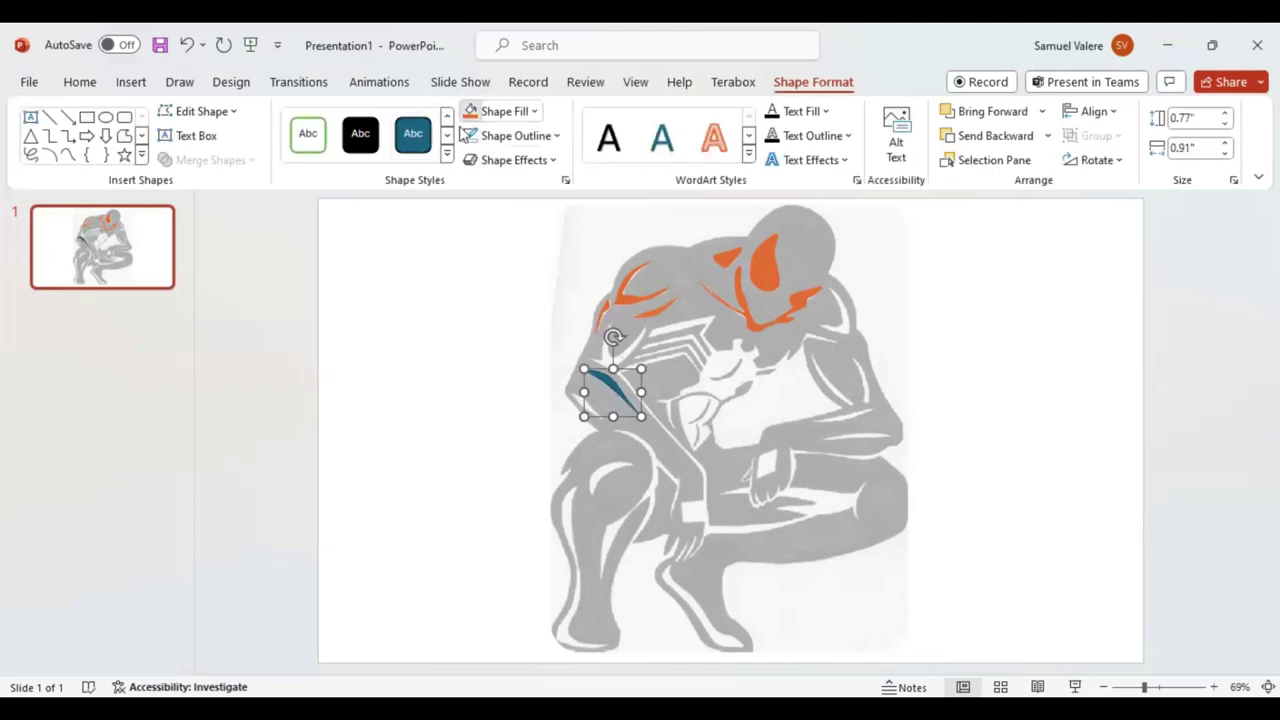
left_click(70, 156)
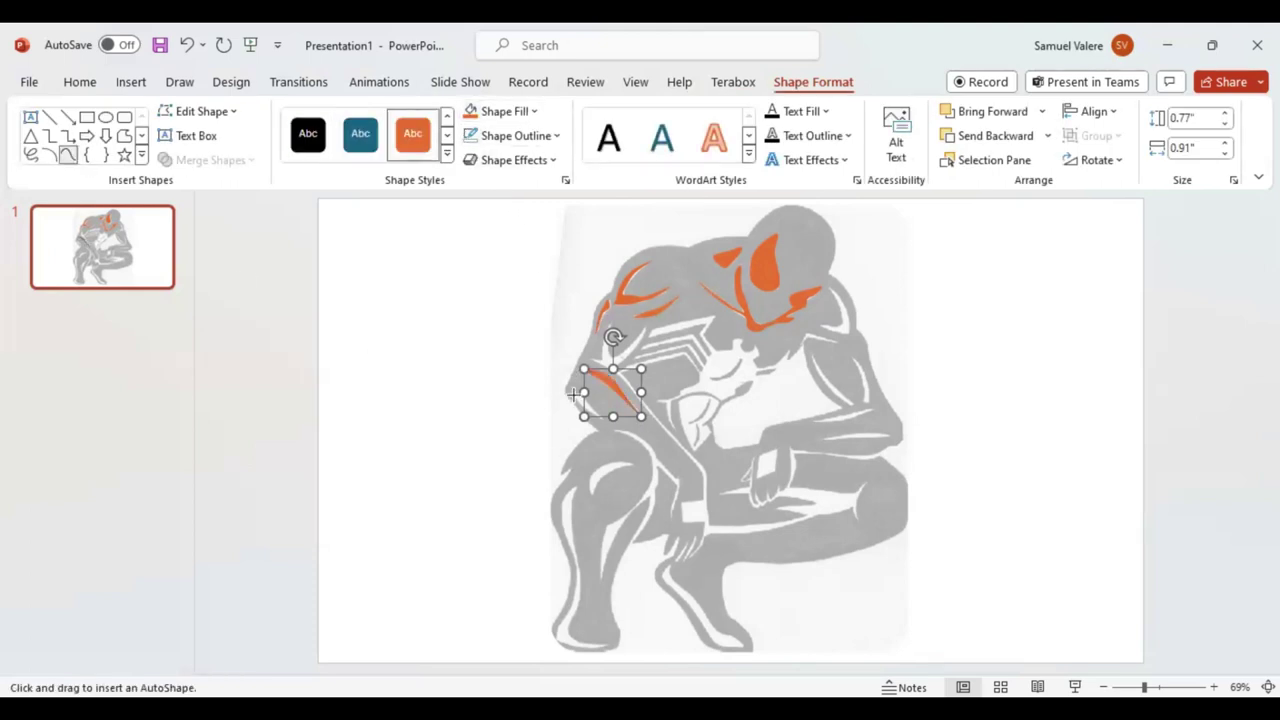
left_click(571, 393)
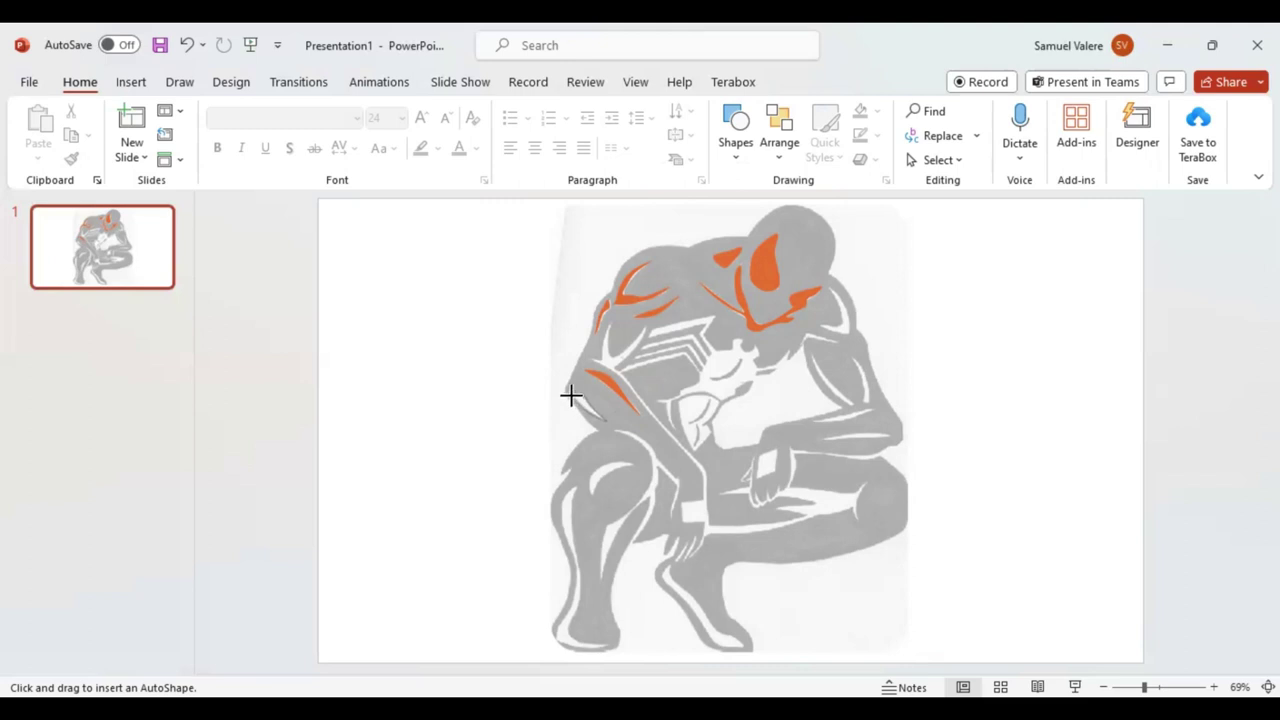
left_click_drag(574, 399, 576, 401)
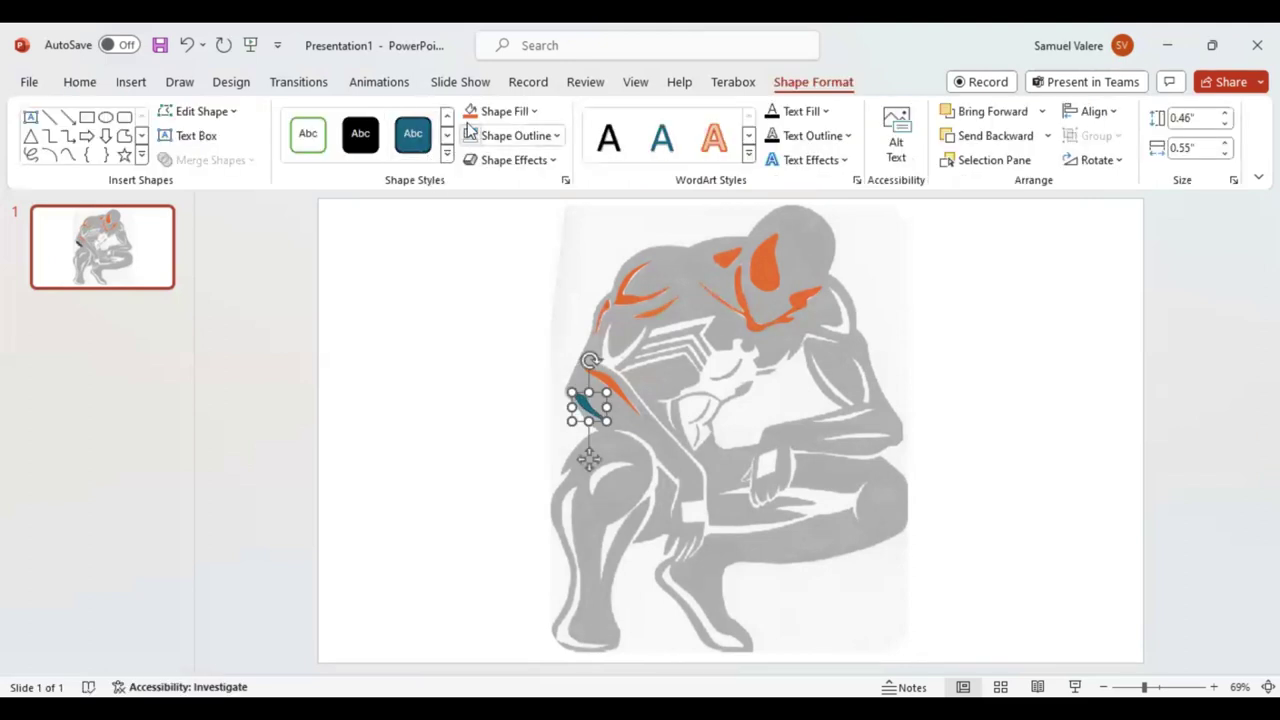
left_click(412, 133)
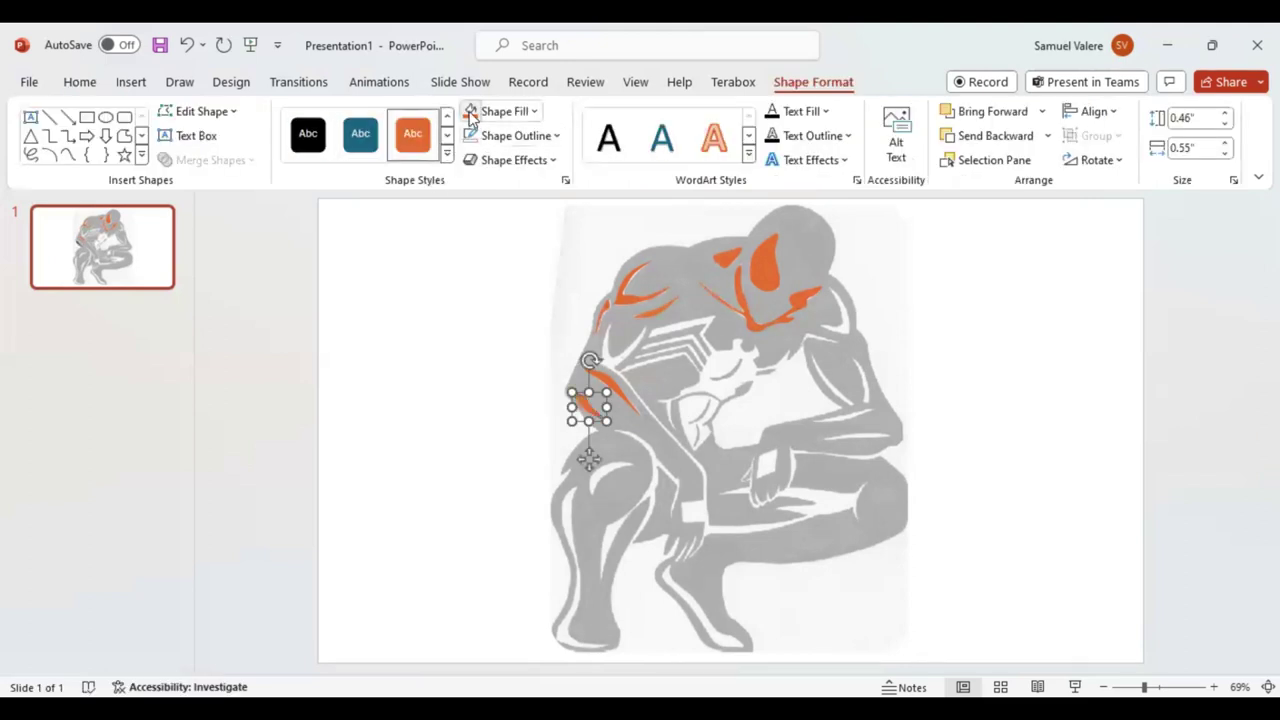
left_click(67, 155)
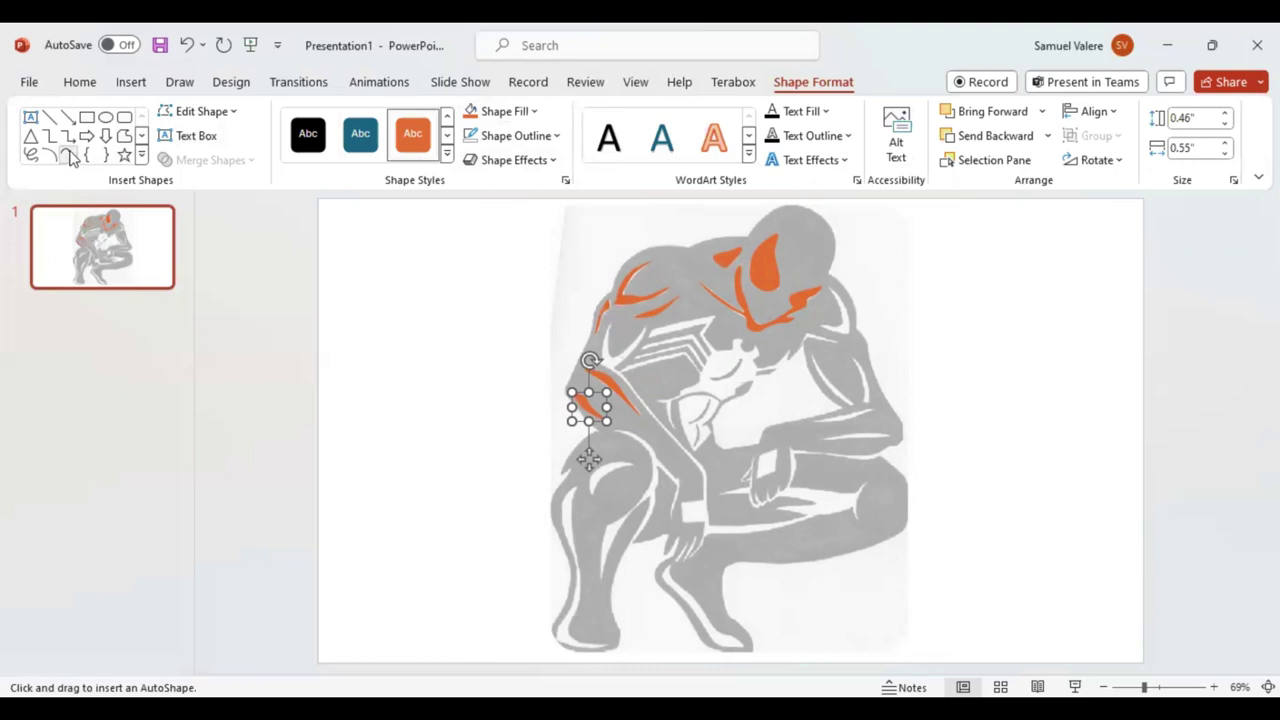
left_click(822, 439)
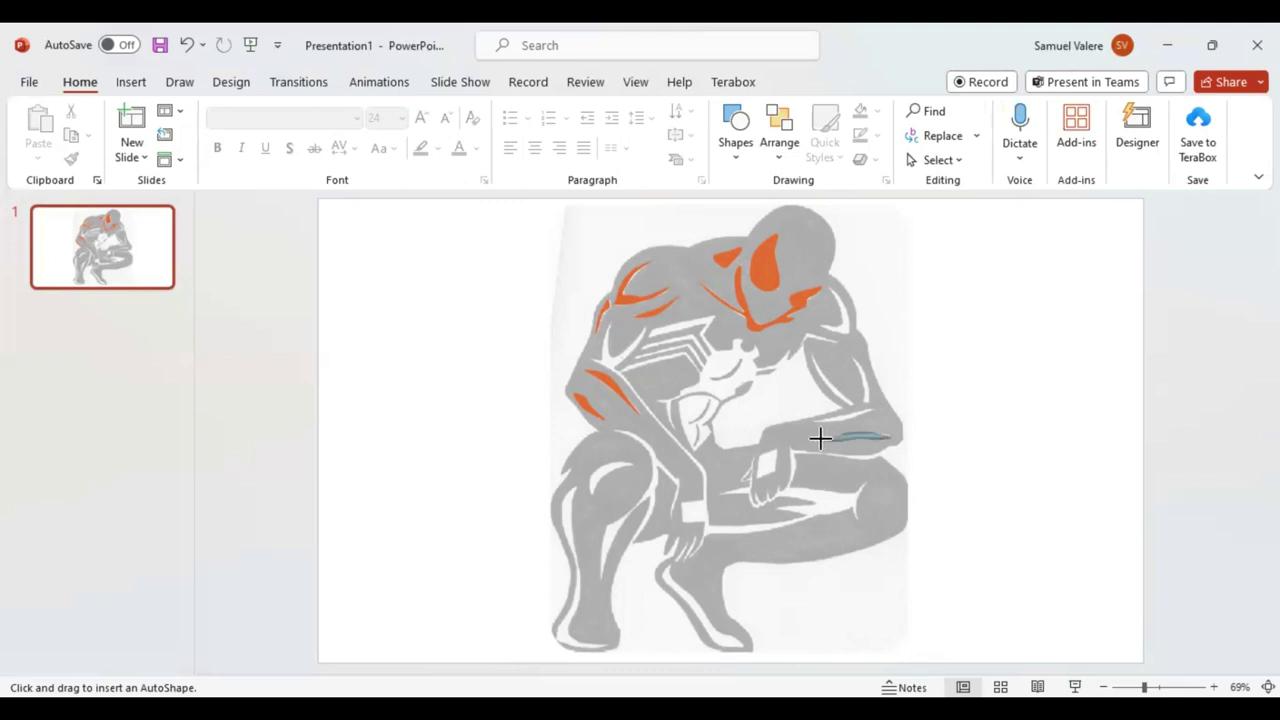
Add two orange highlight strokes across the right forearm.
left_click_drag(833, 436, 820, 437)
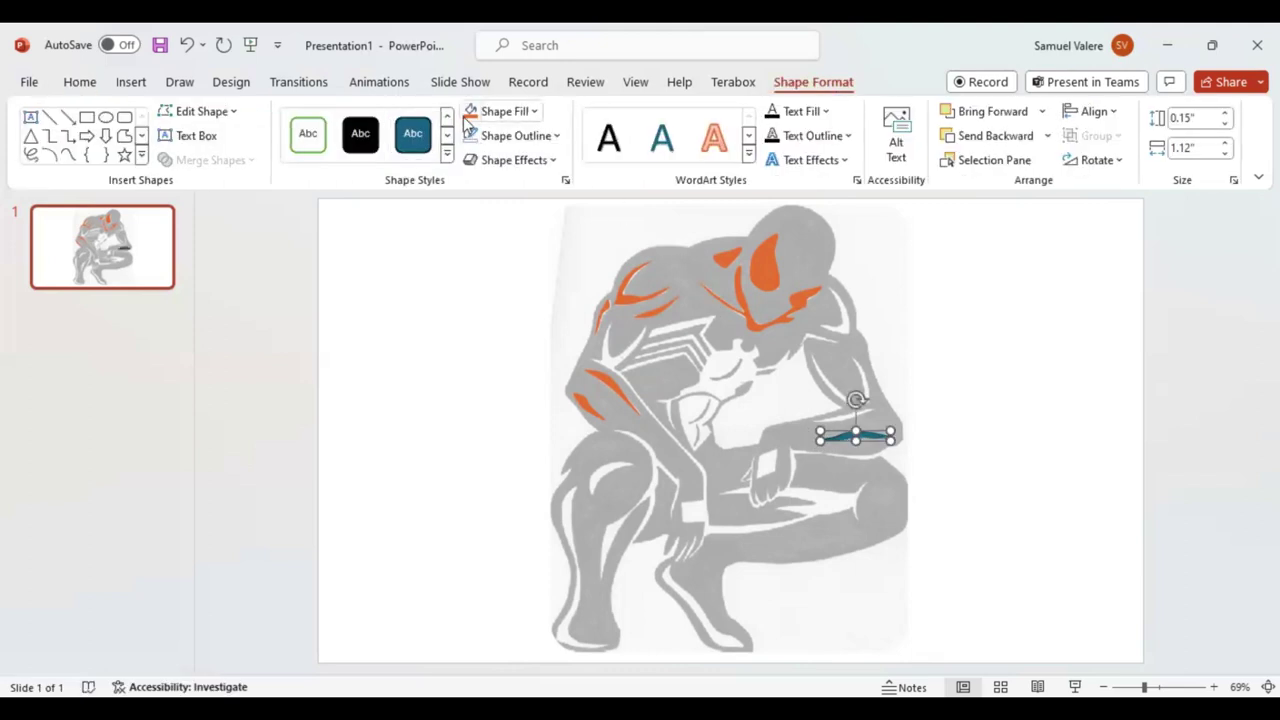
left_click(413, 134)
left_click(67, 155)
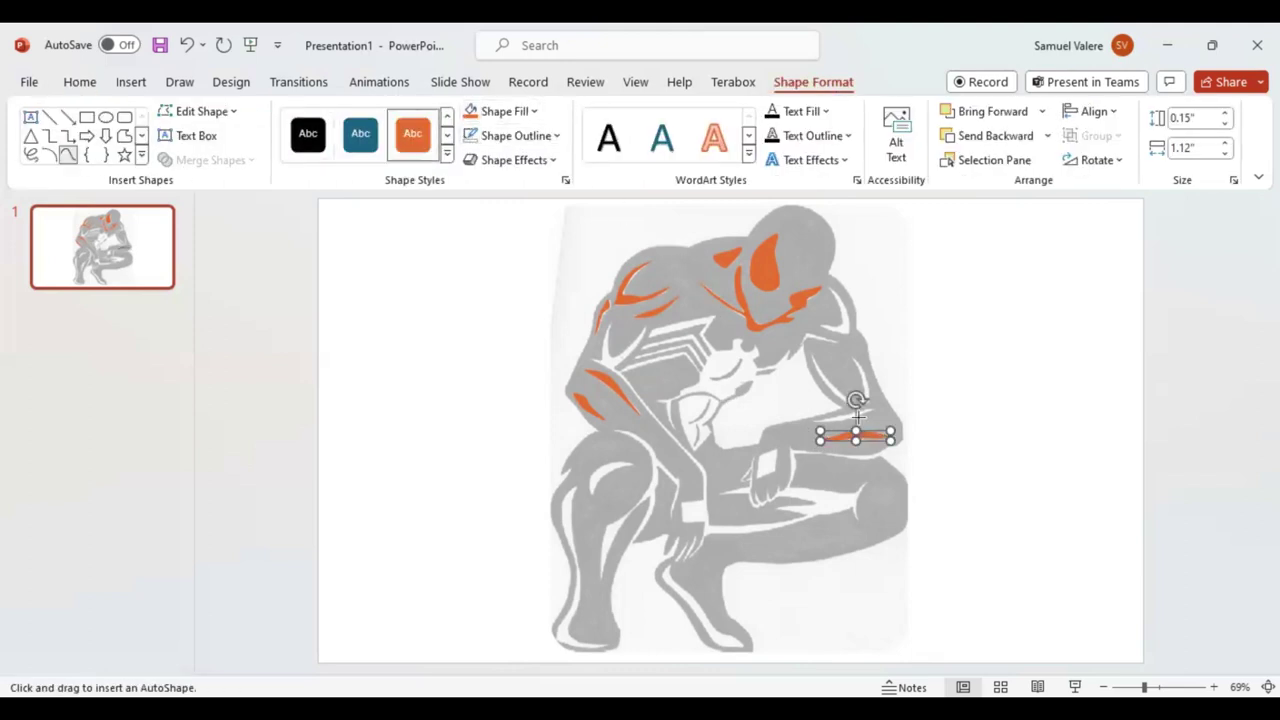
left_click(815, 418)
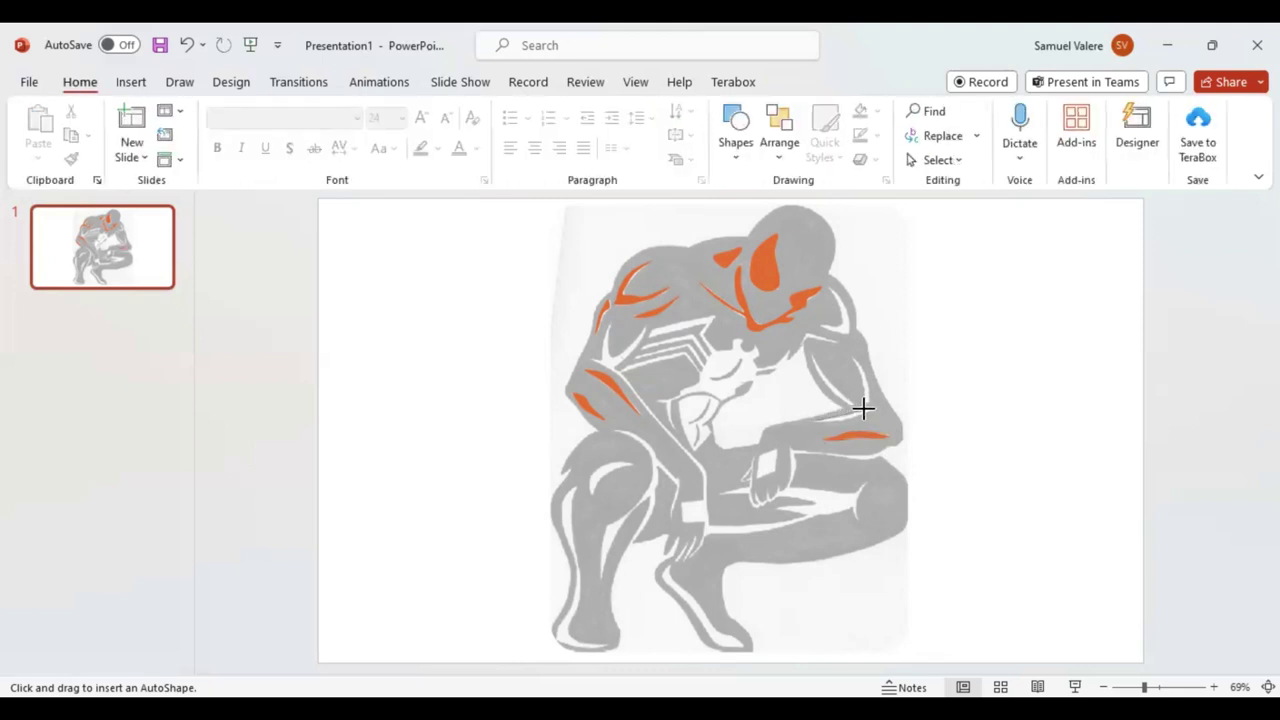
left_click(873, 409)
double_click(812, 421)
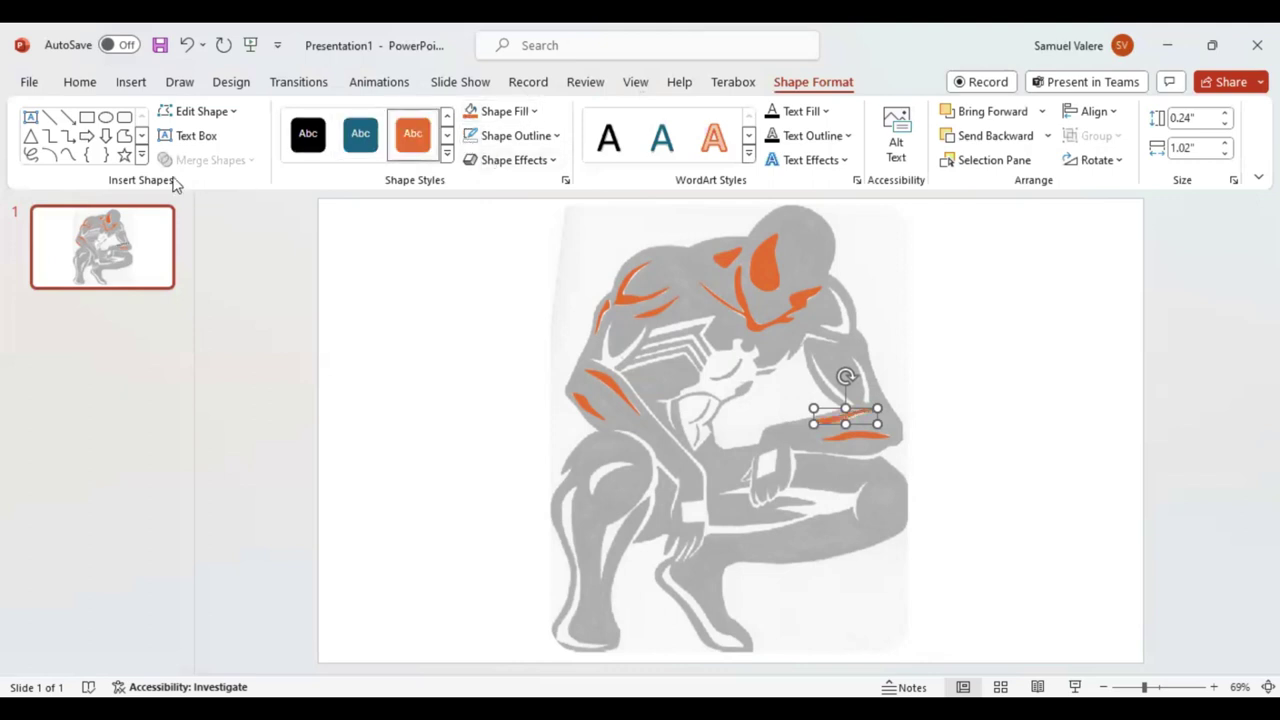
left_click(67, 155)
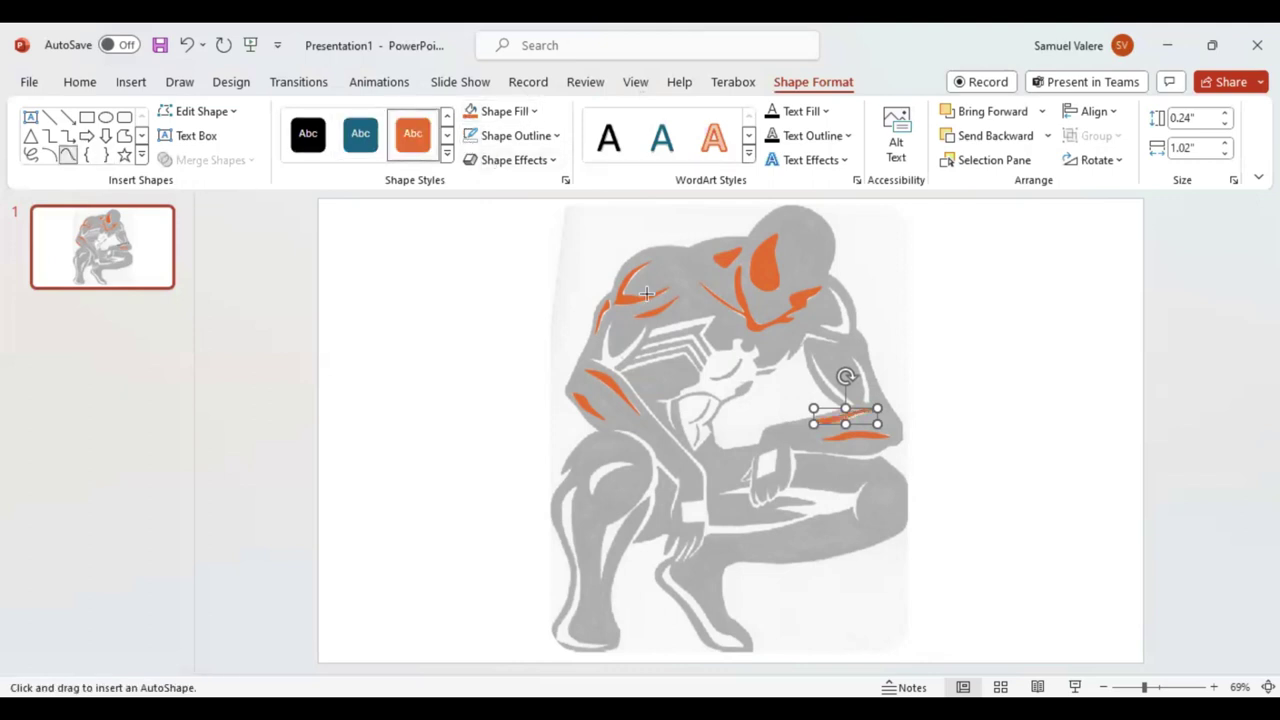
left_click(818, 323)
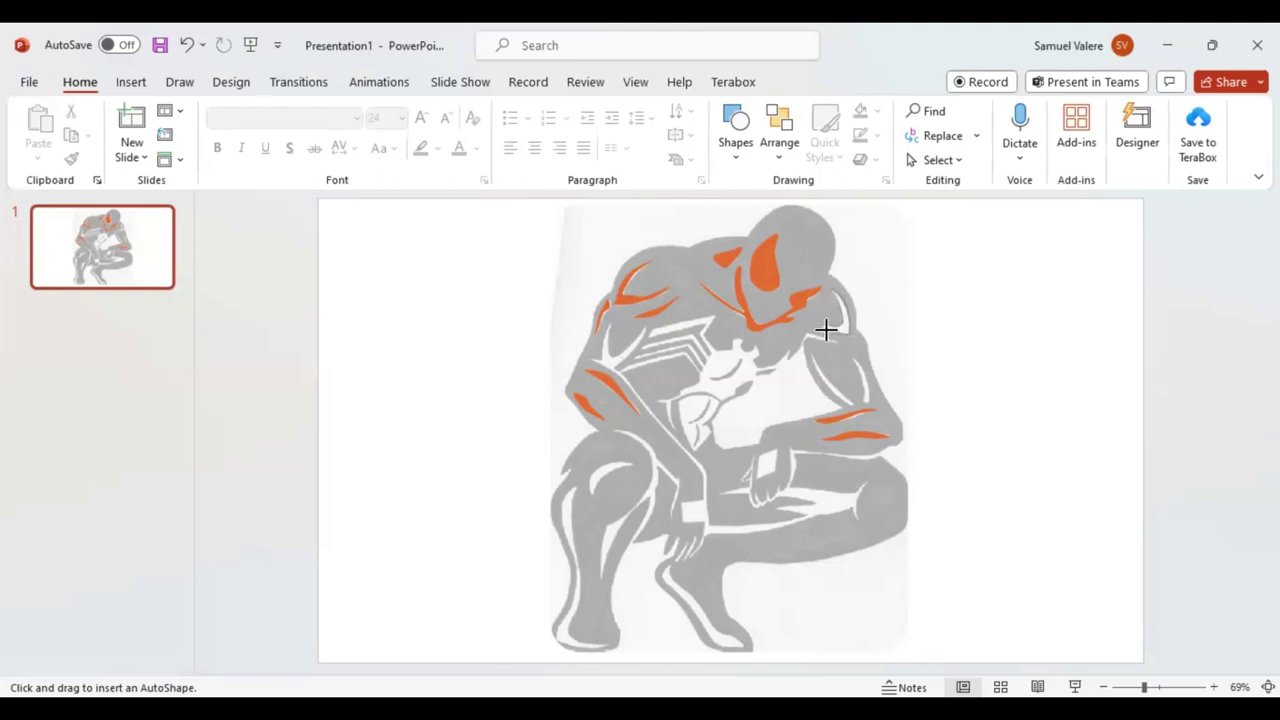
Draw an orange moon-shaped highlight near the right shoulder.
left_click_drag(820, 334, 851, 288)
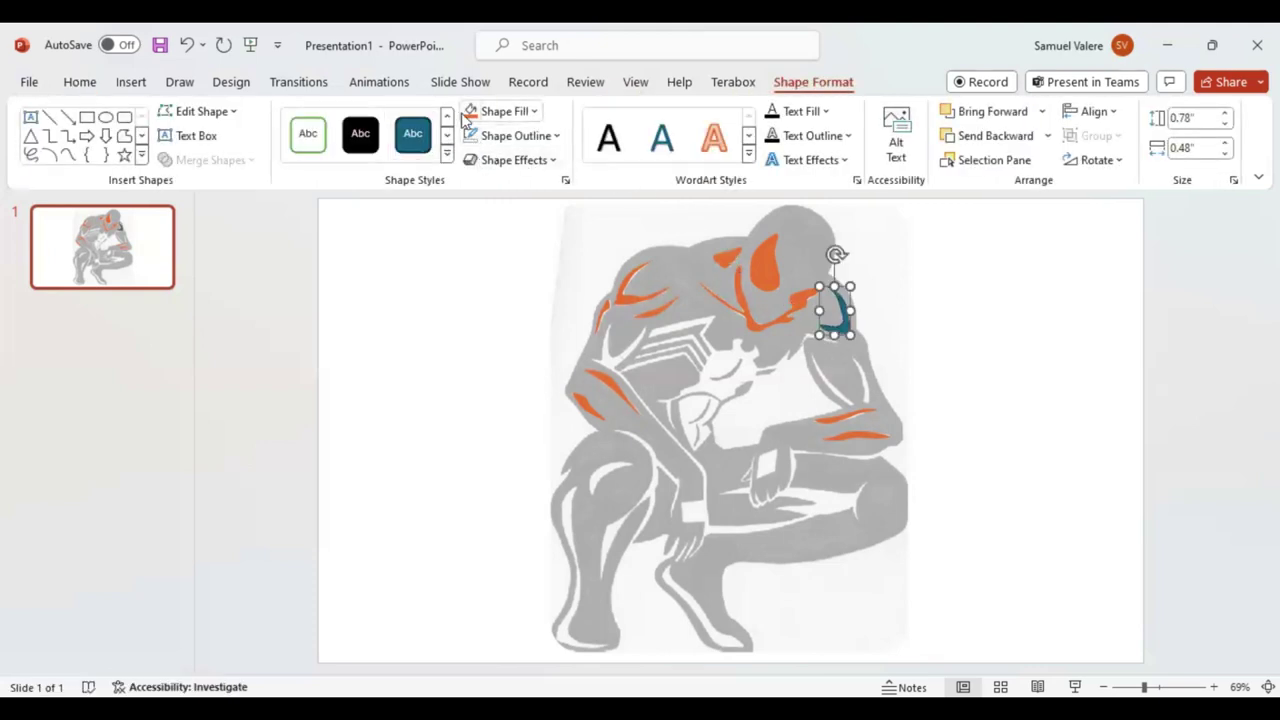
left_click(485, 114)
left_click(67, 155)
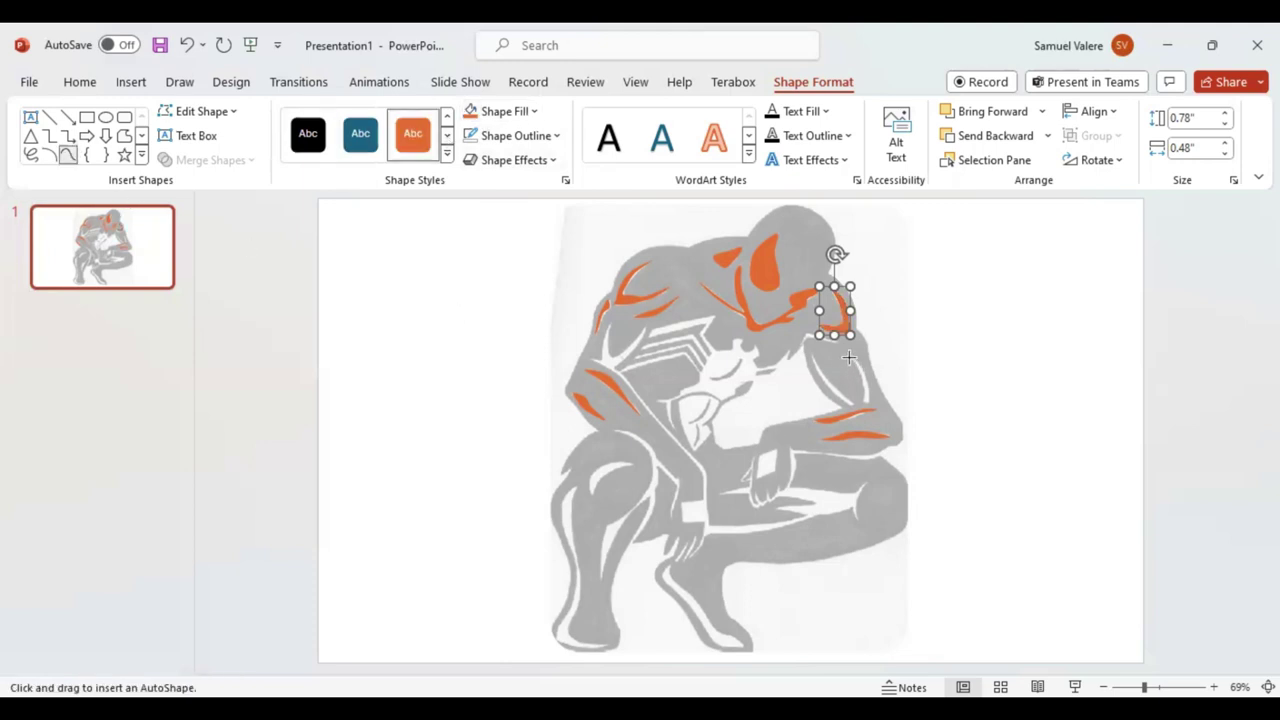
left_click(853, 369)
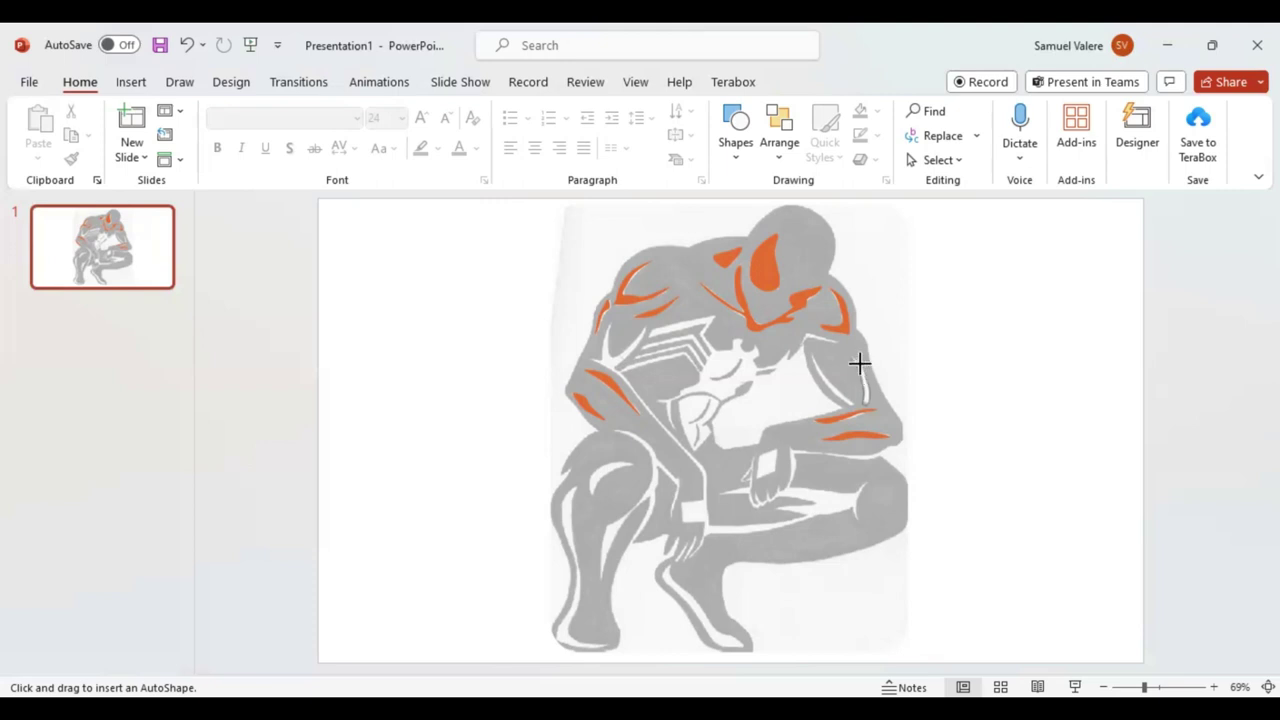
Add two orange curved highlights along the right upper arm.
left_click(850, 355)
double_click(848, 356)
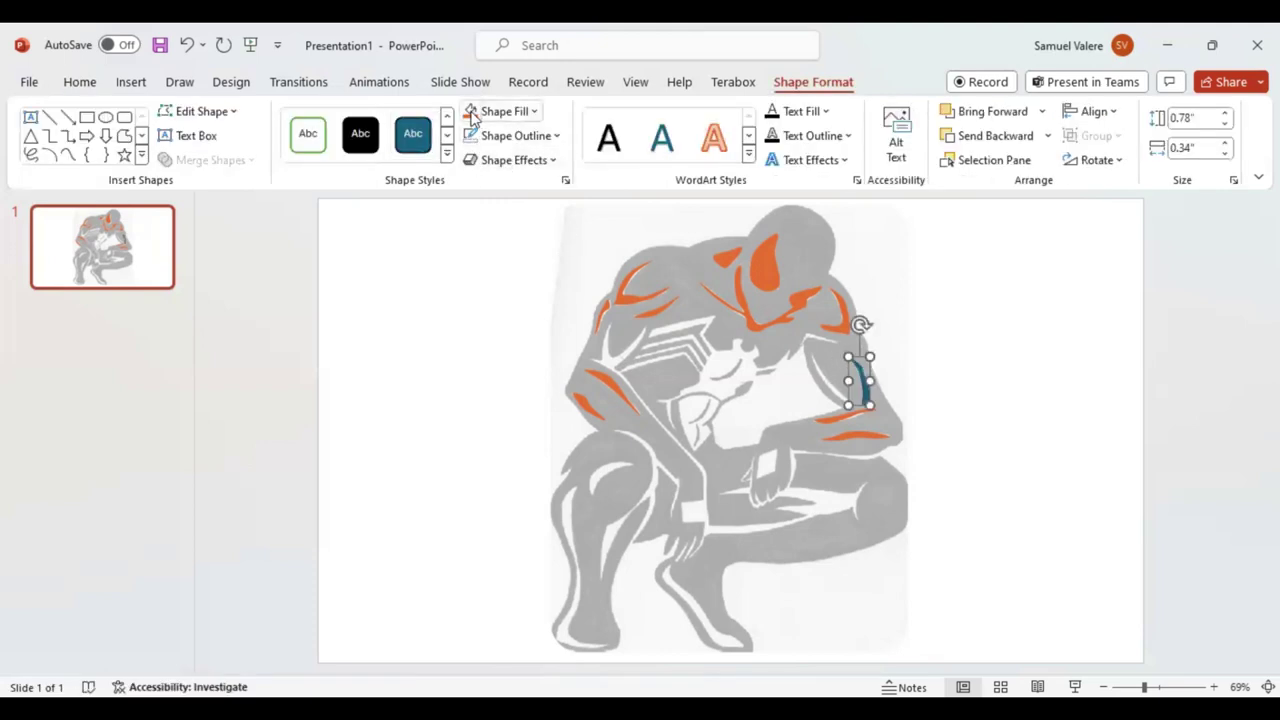
left_click(472, 135)
left_click(67, 156)
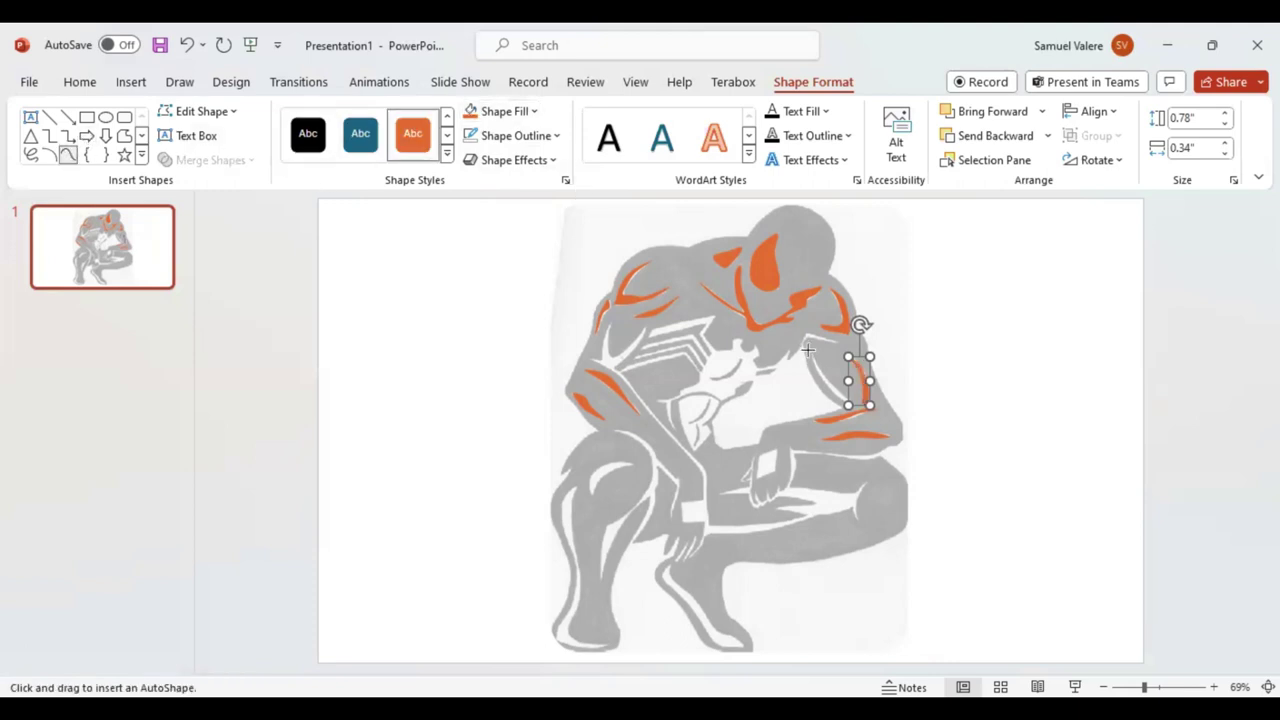
left_click(808, 349)
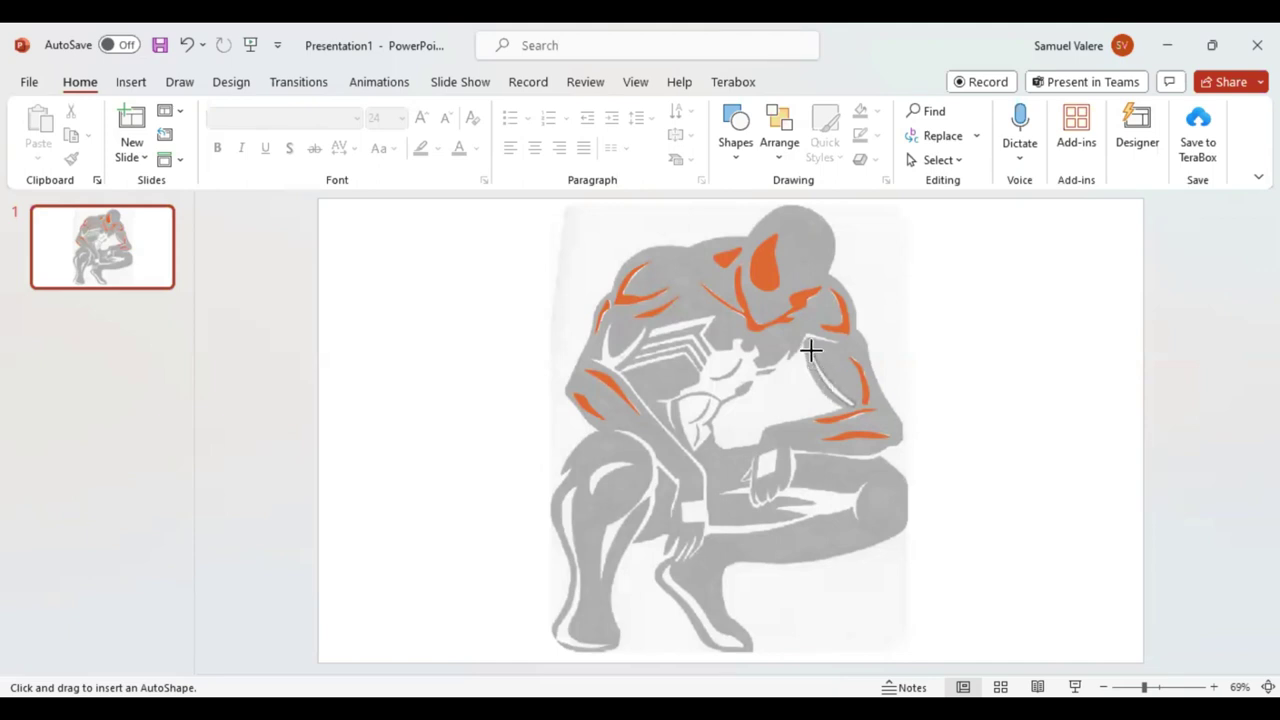
left_click_drag(810, 350, 856, 407)
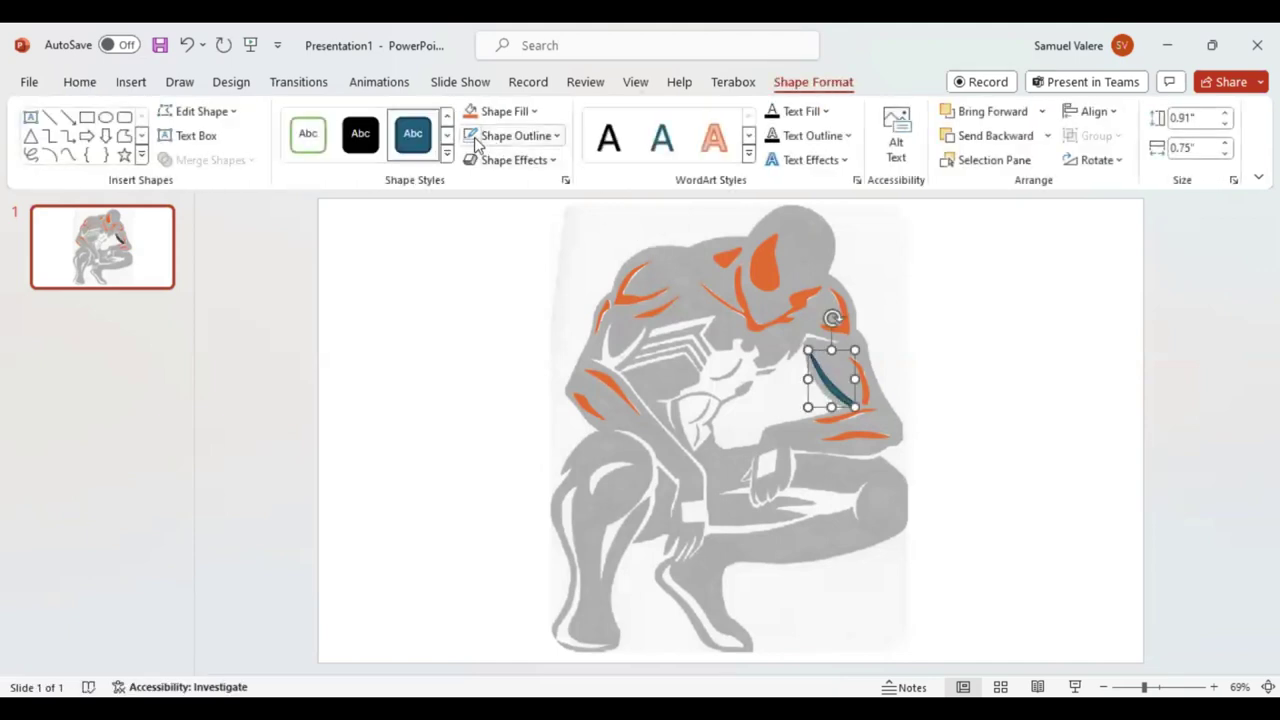
left_click(468, 135)
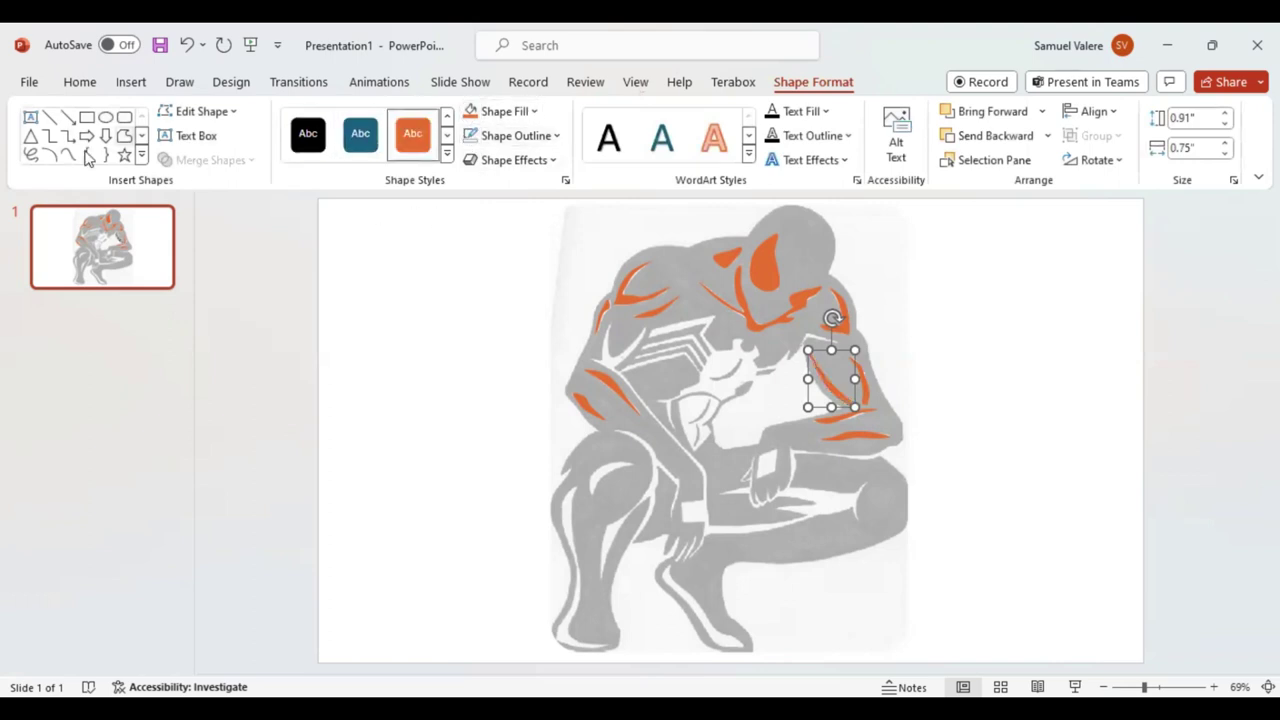
left_click(67, 155)
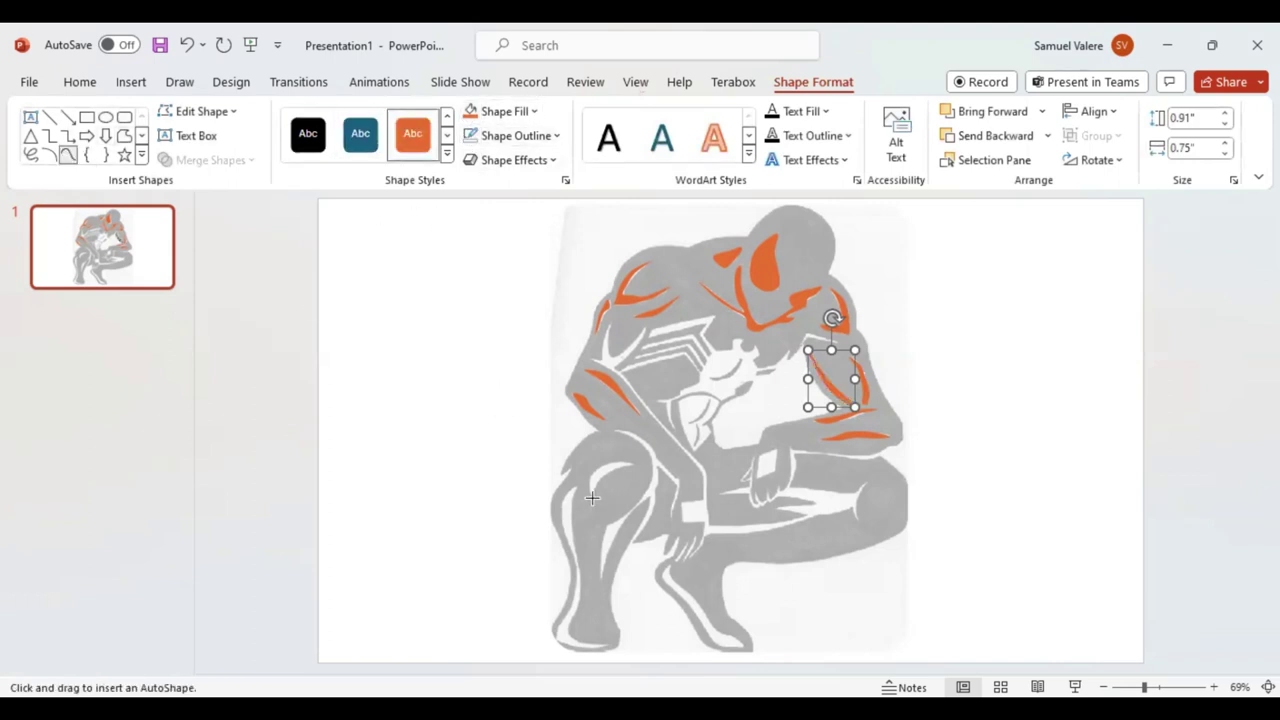
left_click(590, 500)
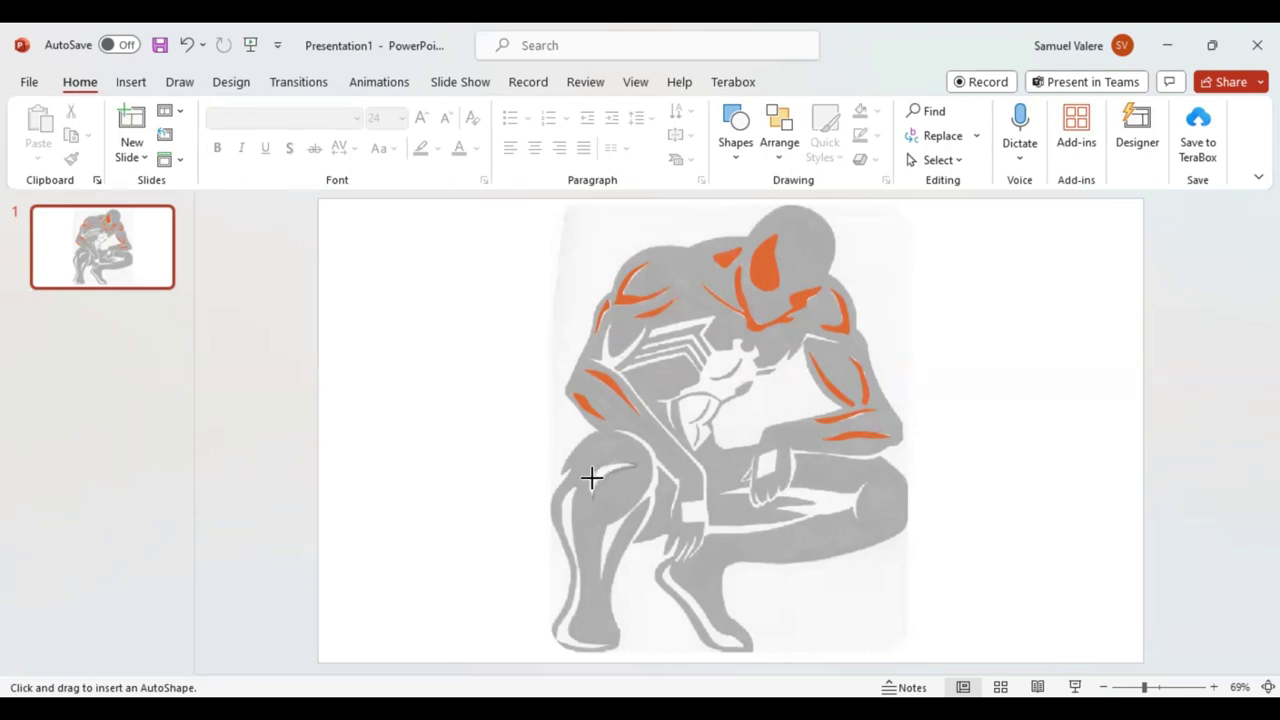
Trace an orange crescent on the left knee and an orange highlight up the left shin.
left_click_drag(589, 491, 590, 498)
left_click(471, 111)
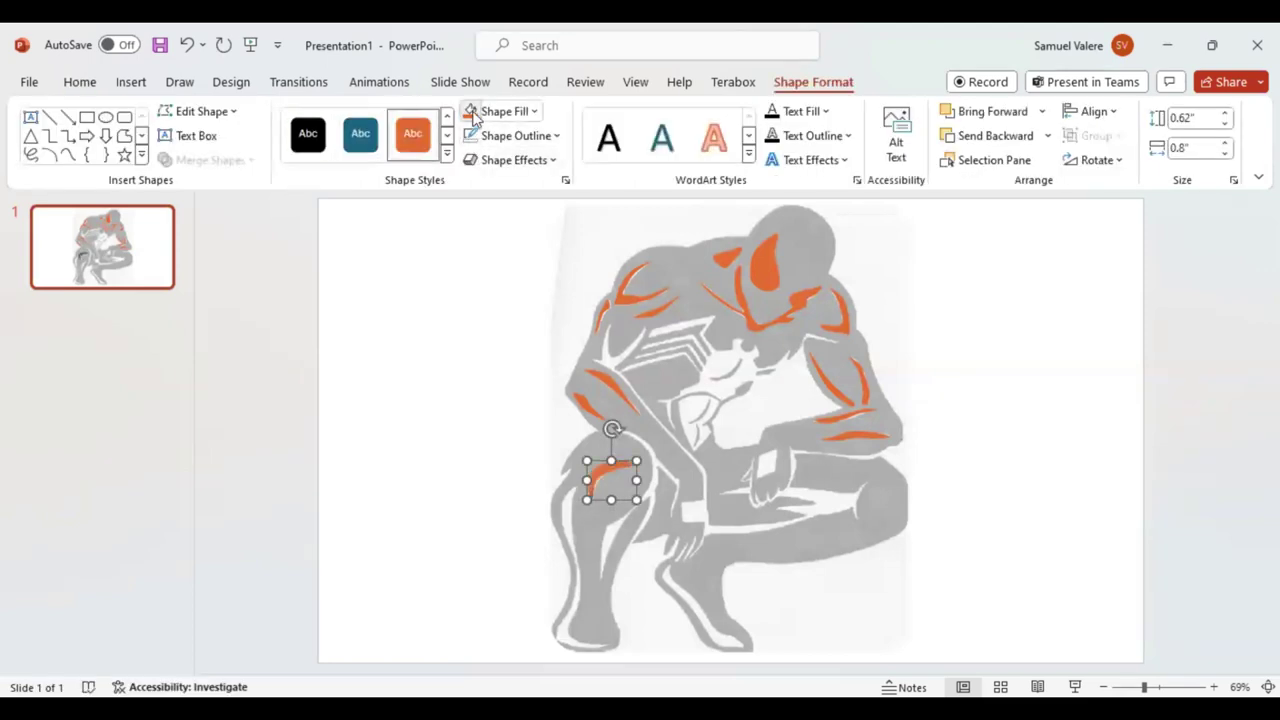
left_click(68, 155)
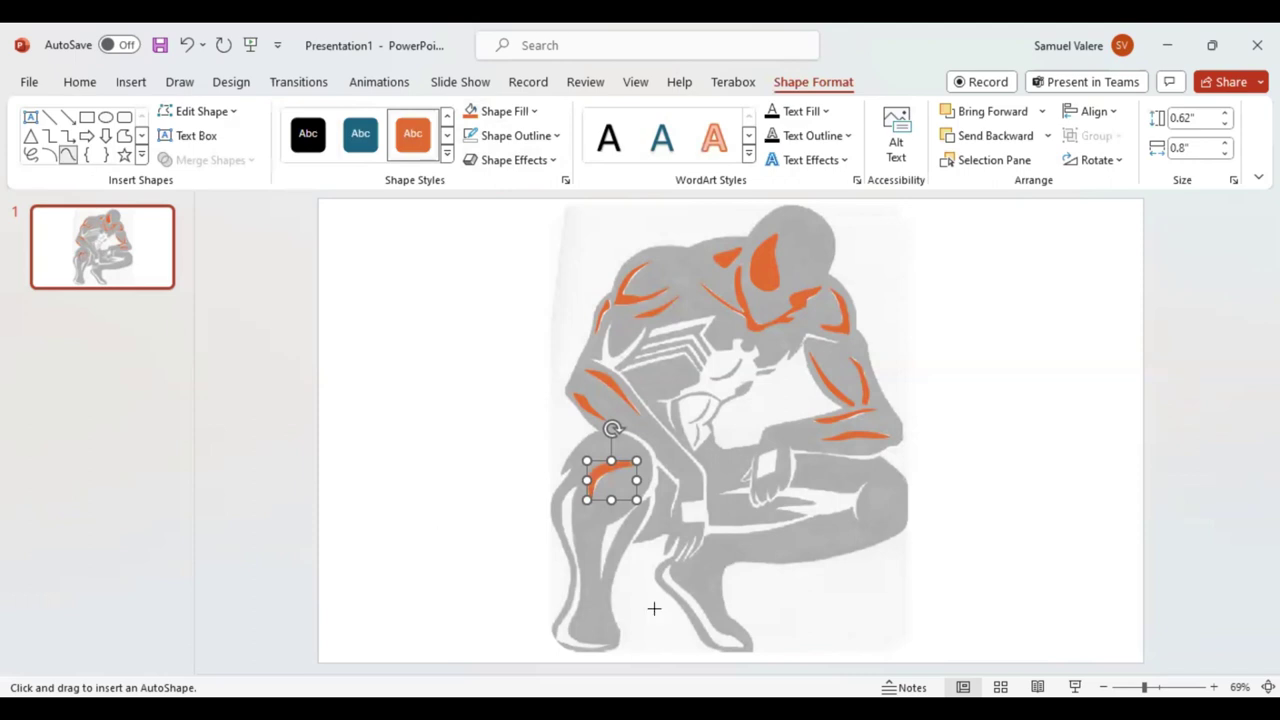
left_click(576, 485)
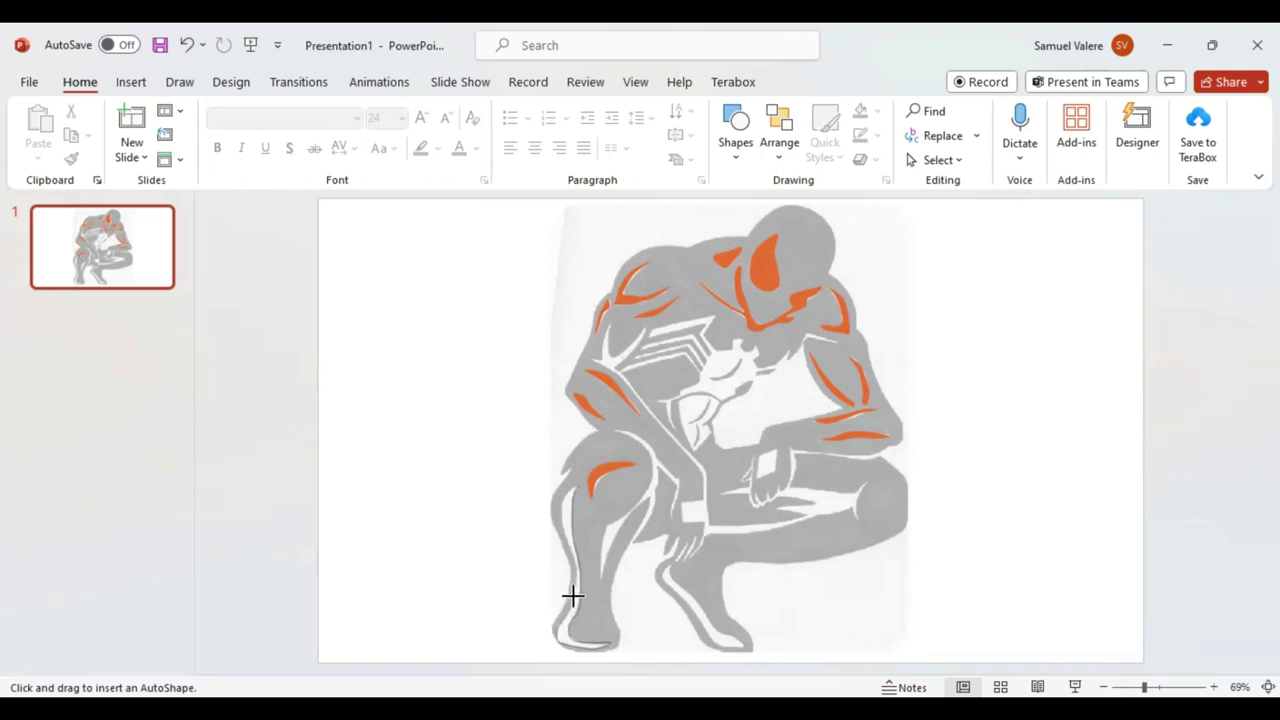
left_click_drag(572, 591, 564, 497)
left_click_drag(564, 496, 580, 486)
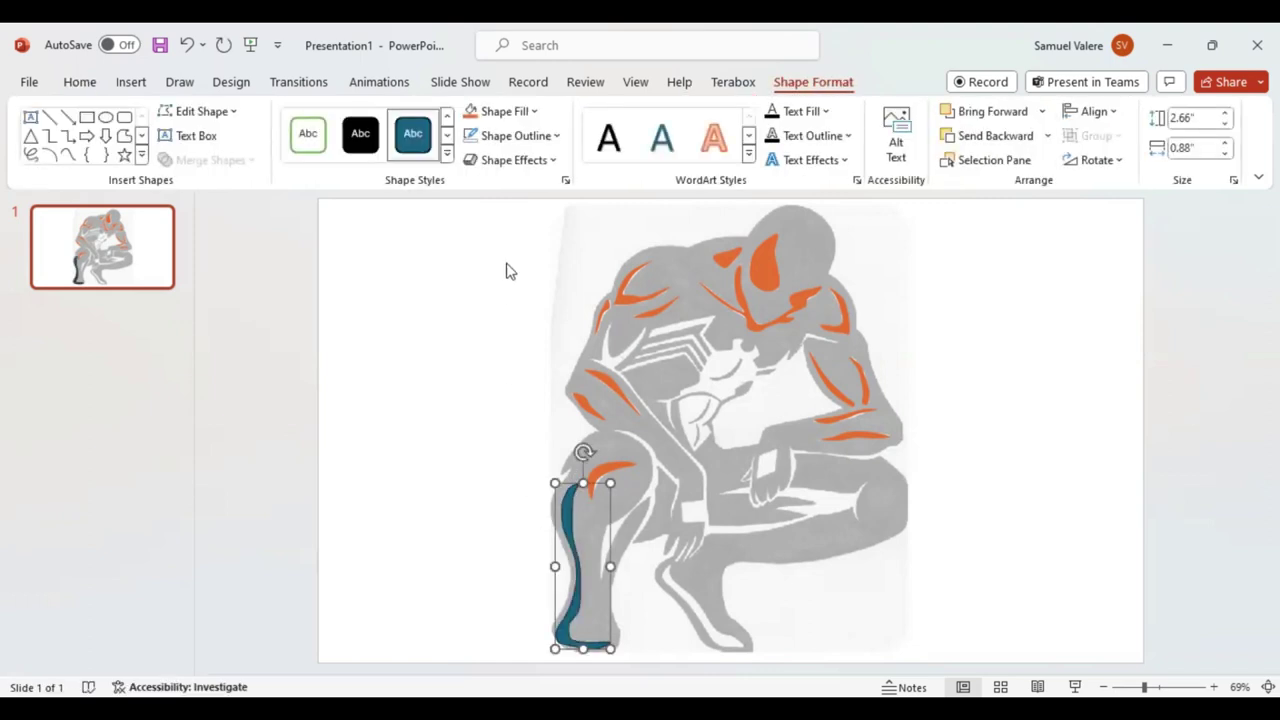
left_click(470, 111)
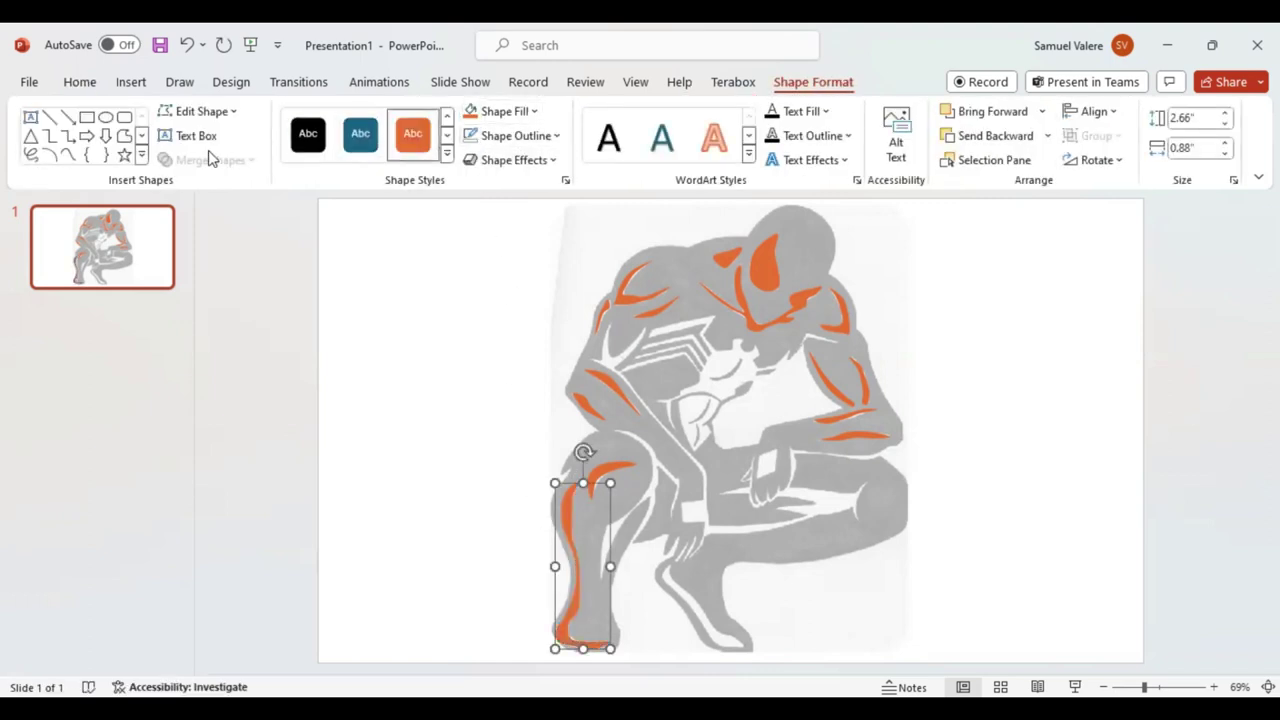
left_click(66, 156)
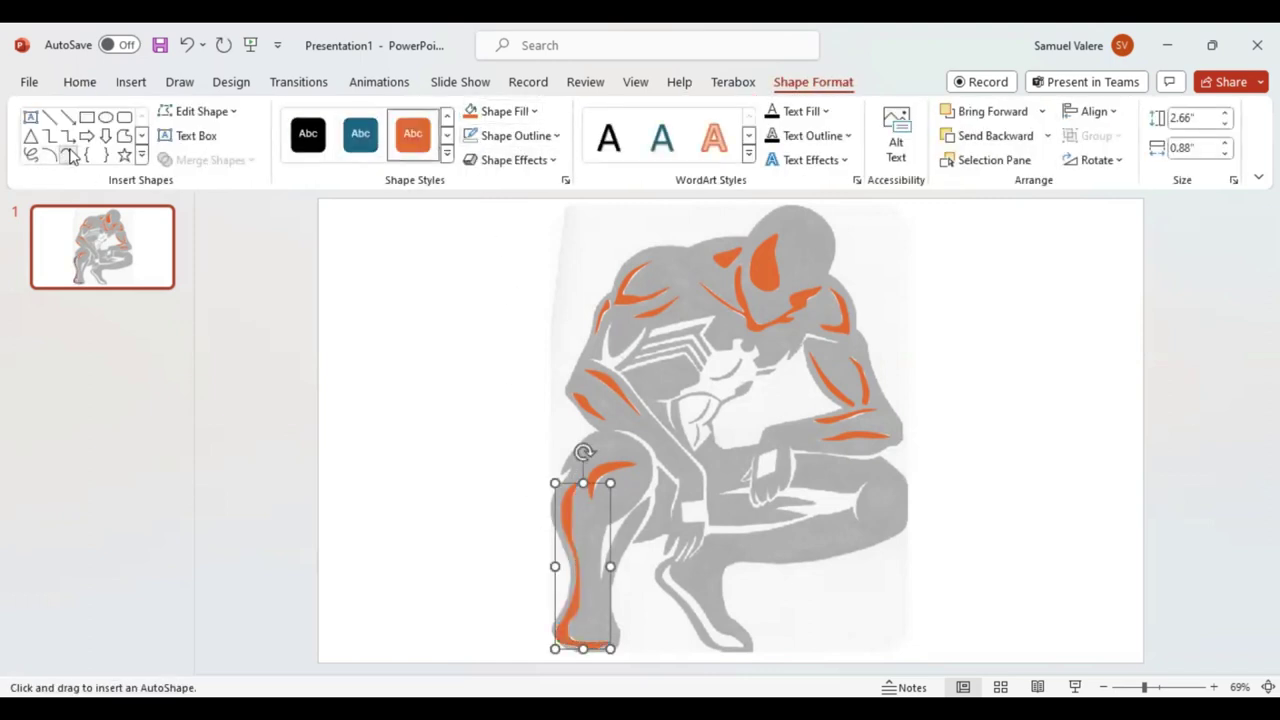
left_click(693, 422)
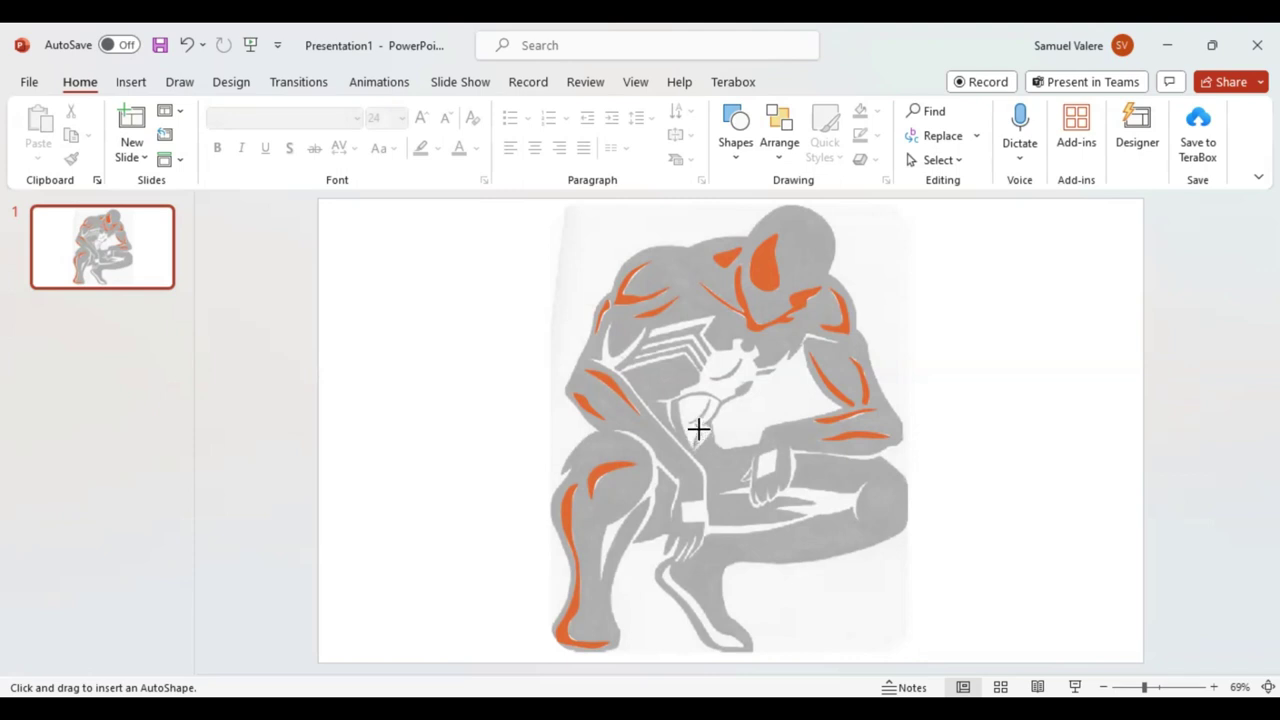
Draw two small black strokes on the chest.
left_click_drag(696, 423, 700, 451)
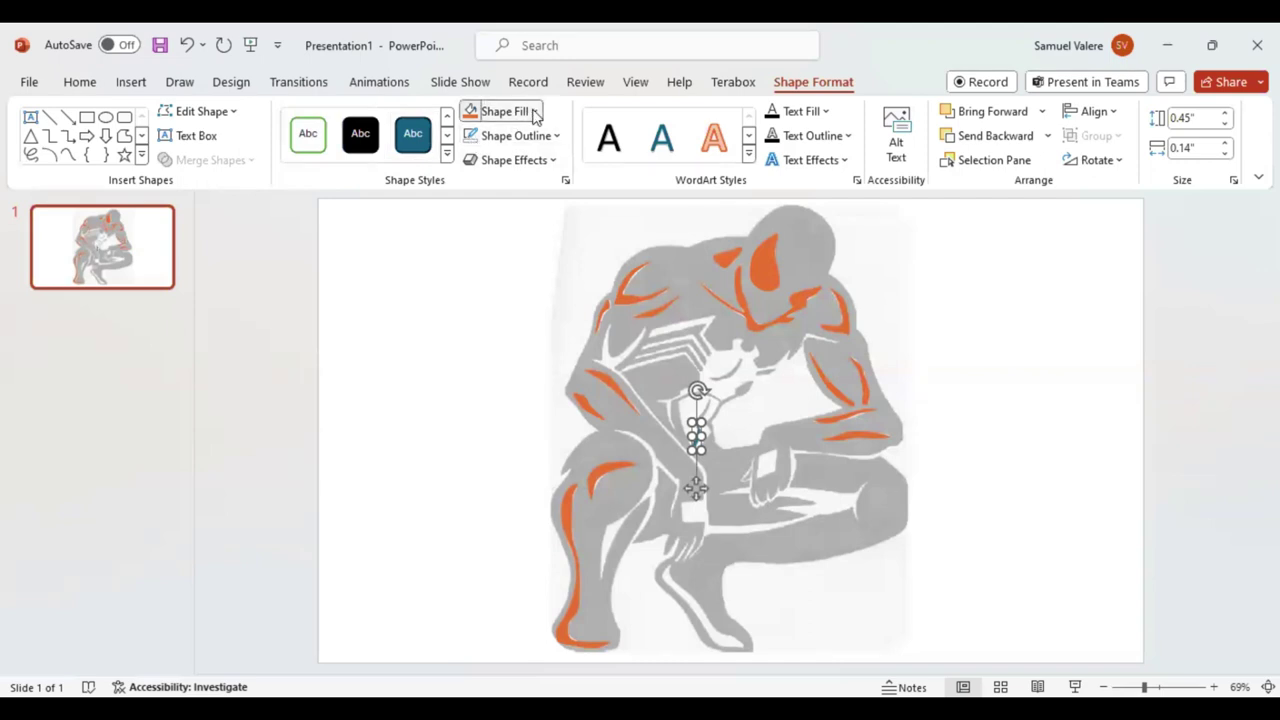
left_click(500, 111)
left_click(484, 159)
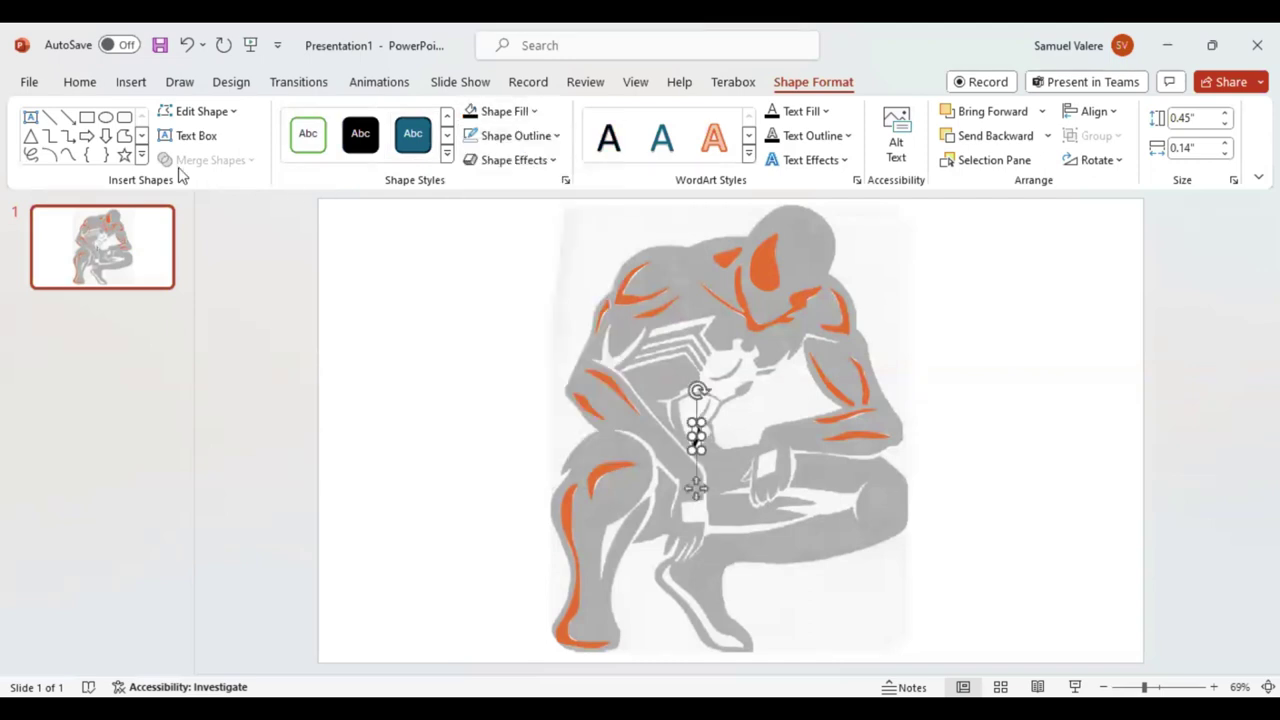
left_click(68, 155)
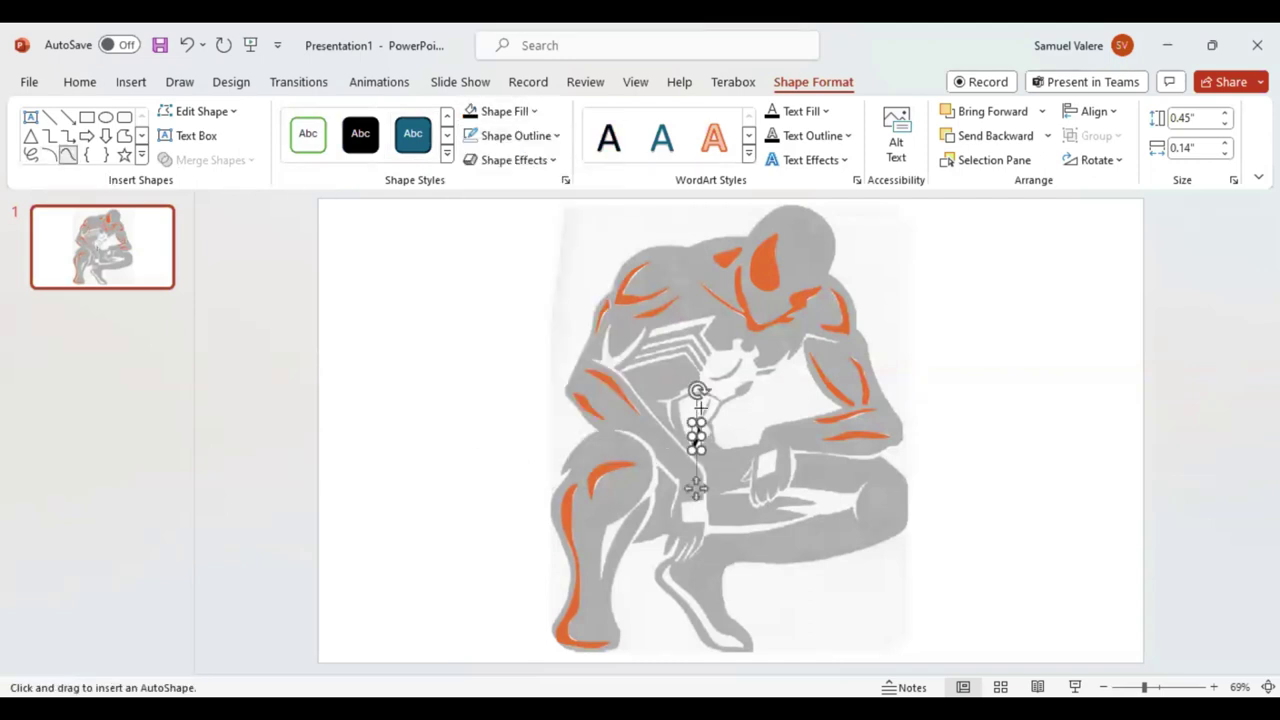
left_click(702, 408)
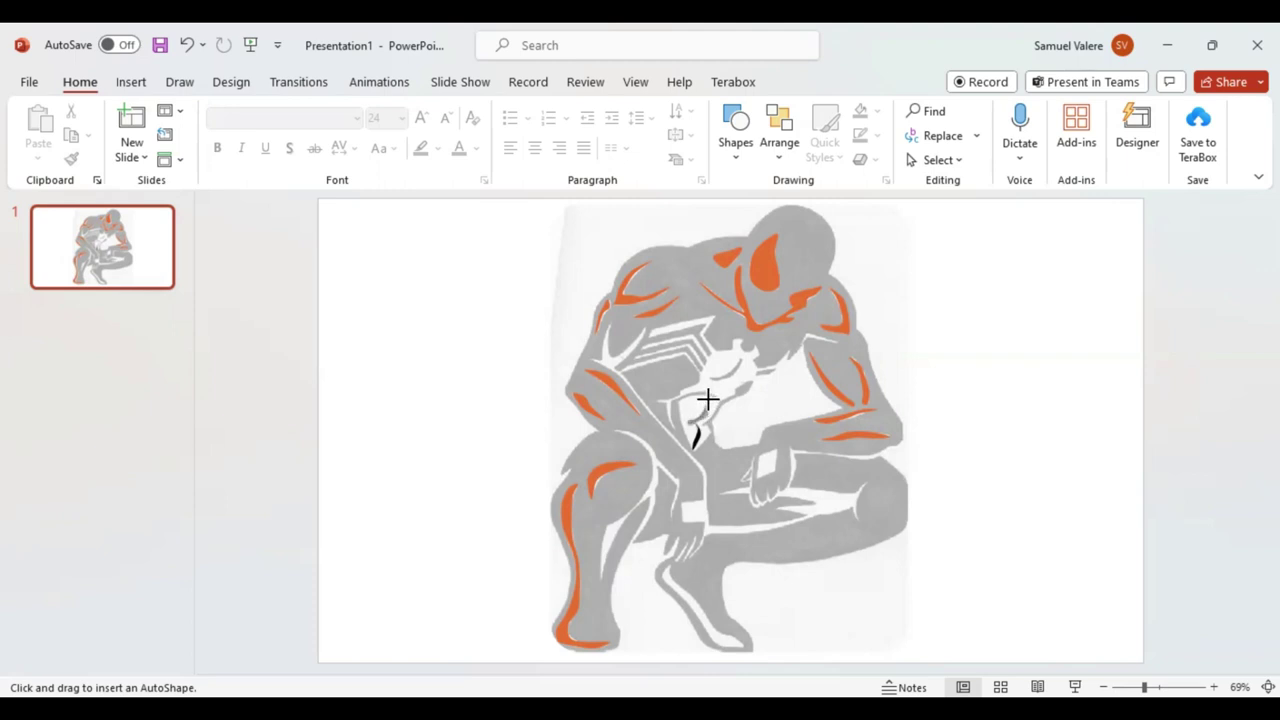
left_click_drag(707, 399, 684, 424)
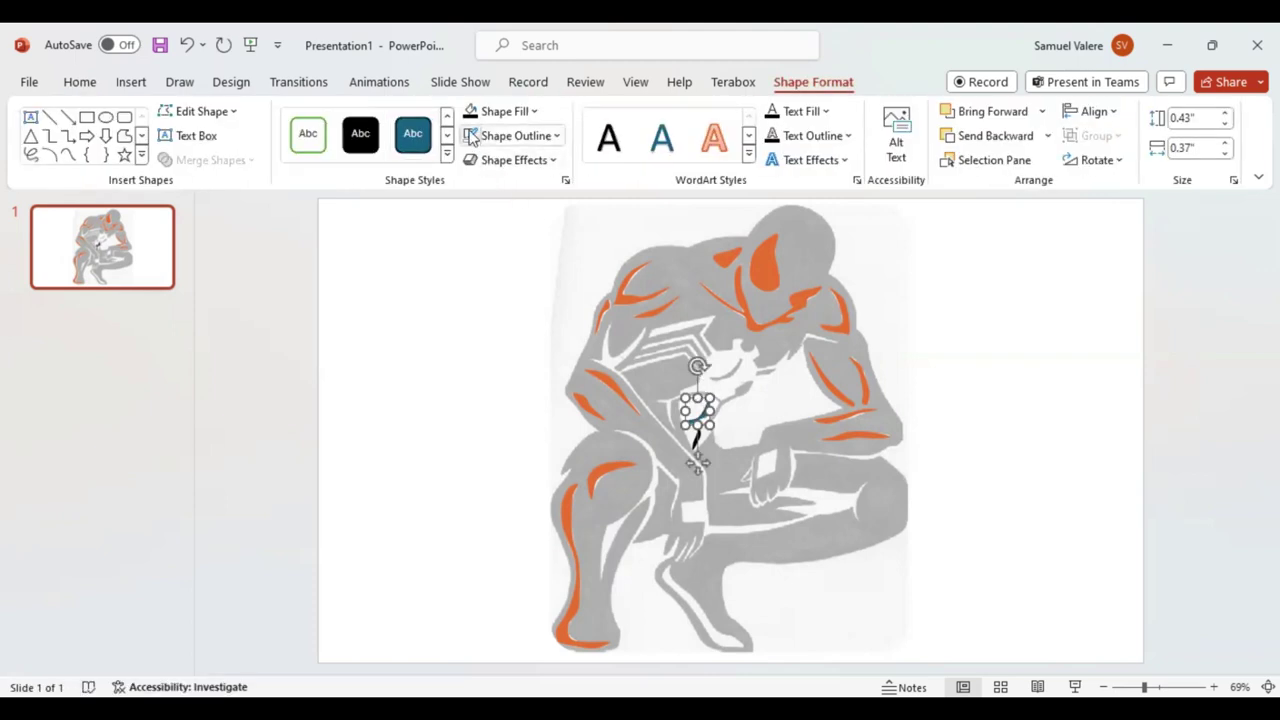
left_click(67, 156)
left_click(738, 357)
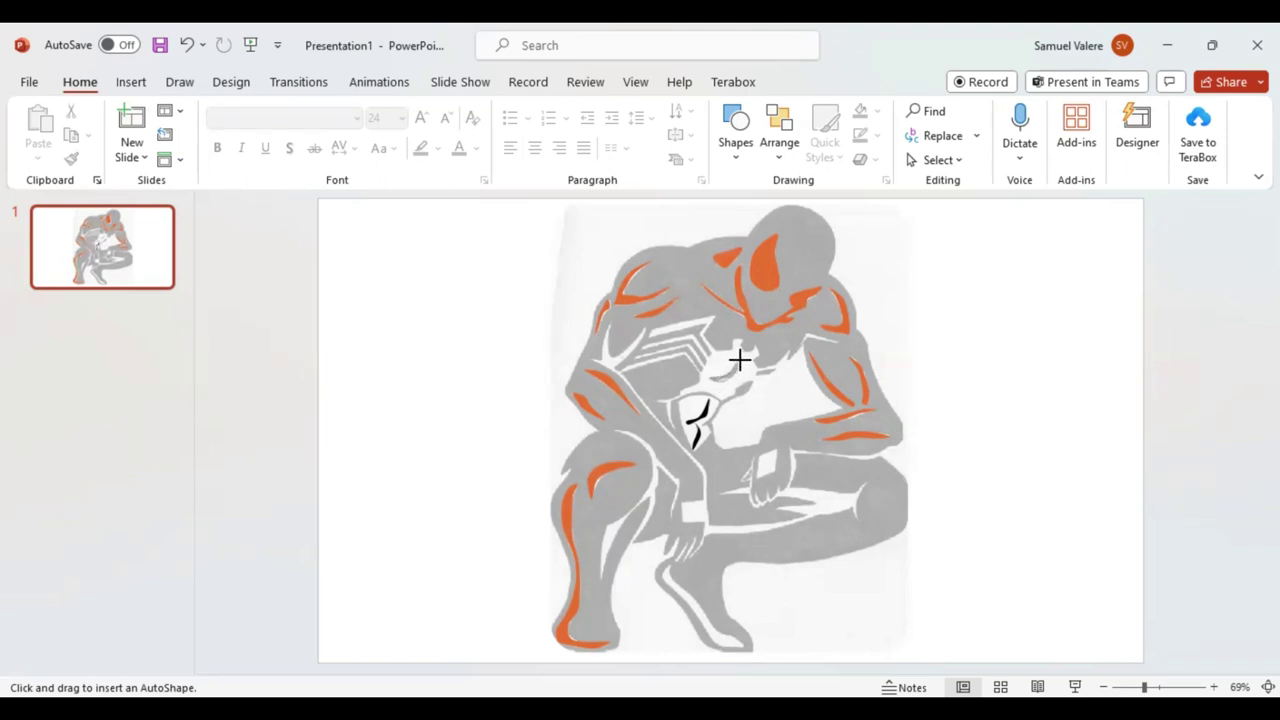
Add a black curved stroke just below the head.
left_click_drag(708, 382, 740, 358)
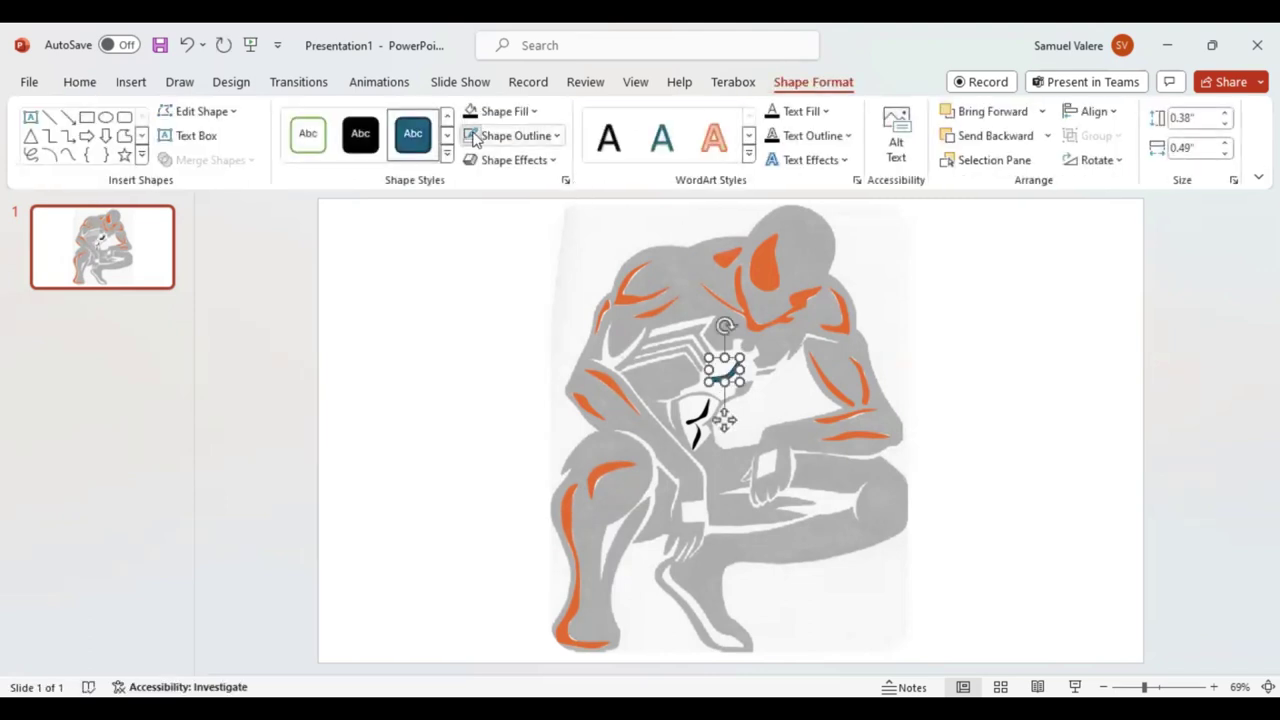
left_click(470, 135)
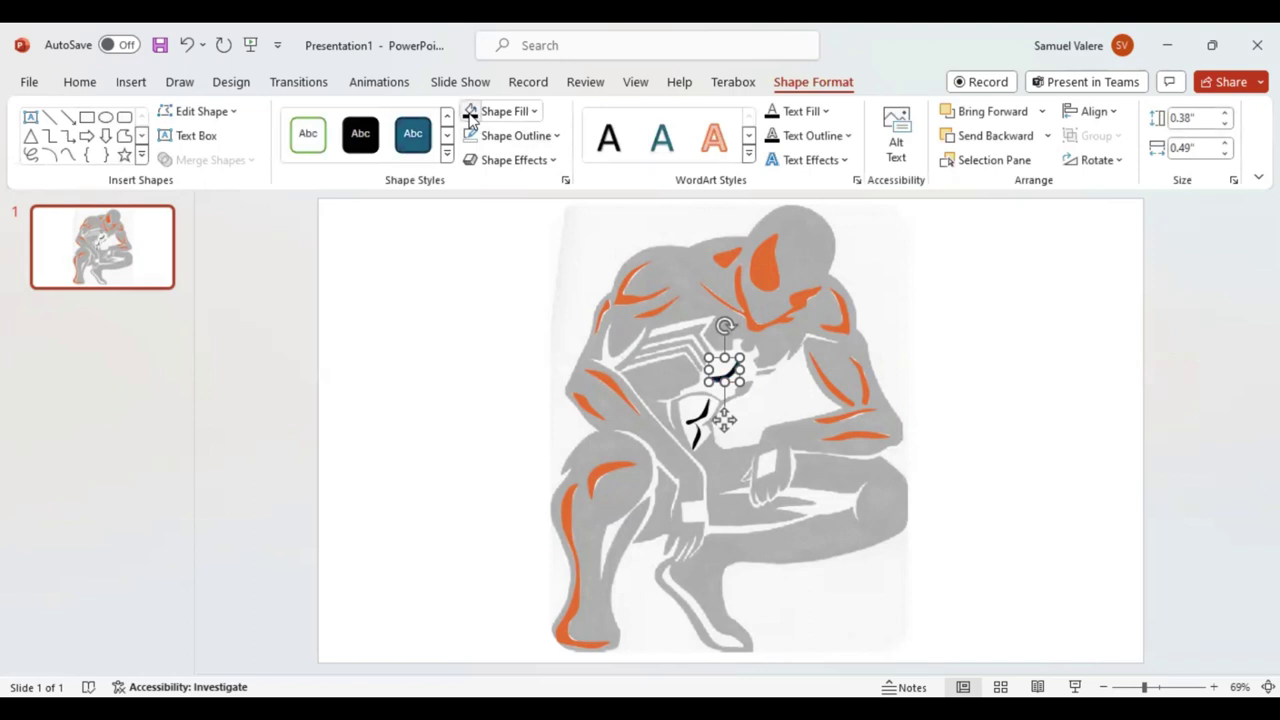
left_click(67, 155)
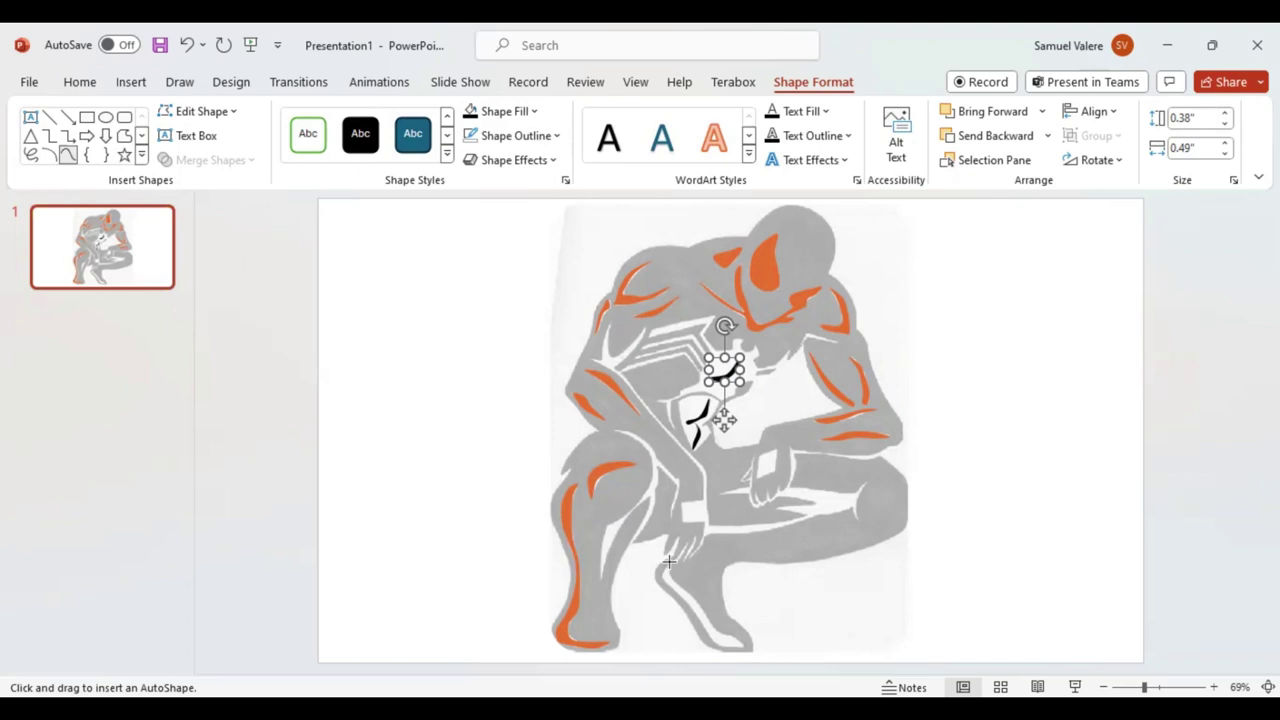
left_click_drag(669, 563, 661, 573)
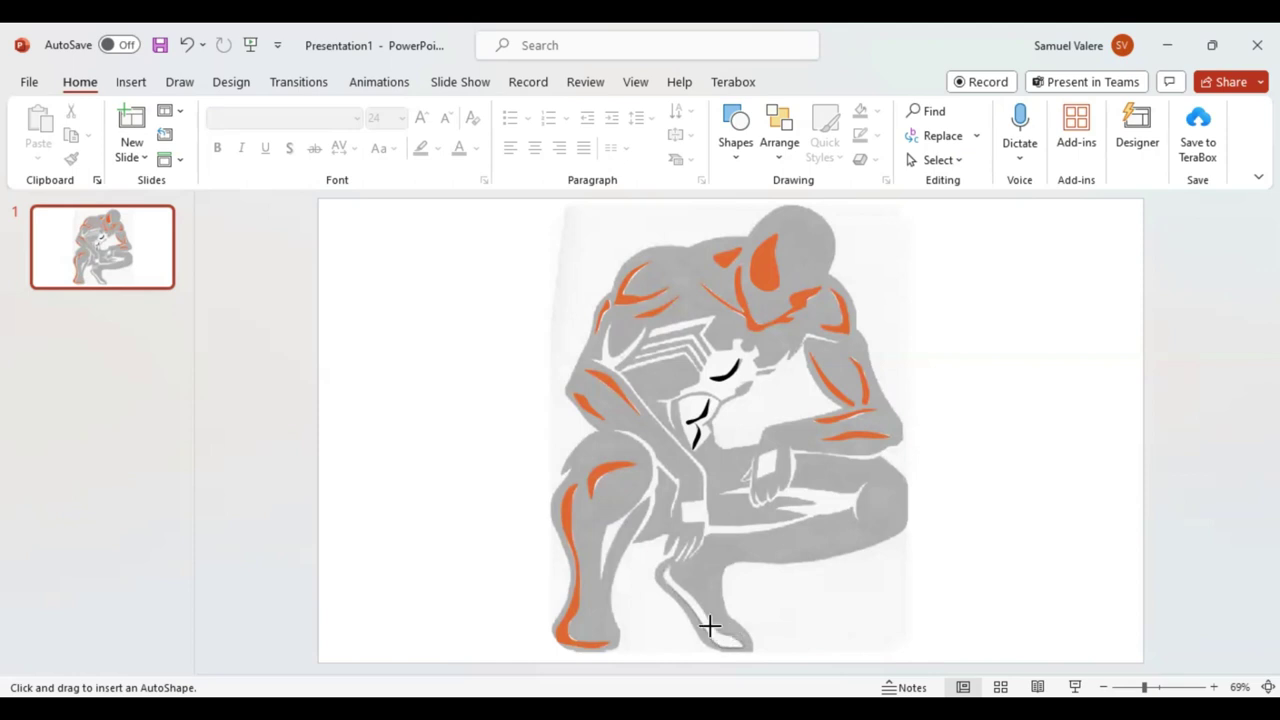
Close the freeform over the right foot and fill it white.
left_click(668, 566)
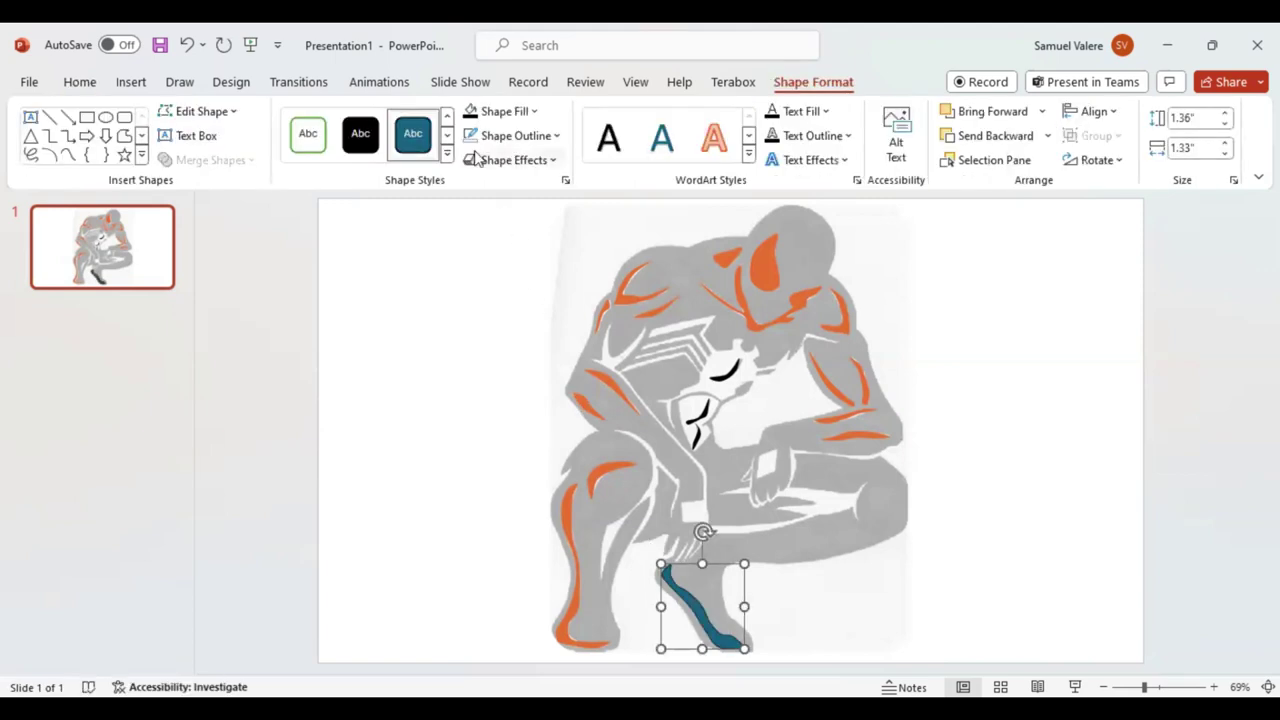
left_click(534, 112)
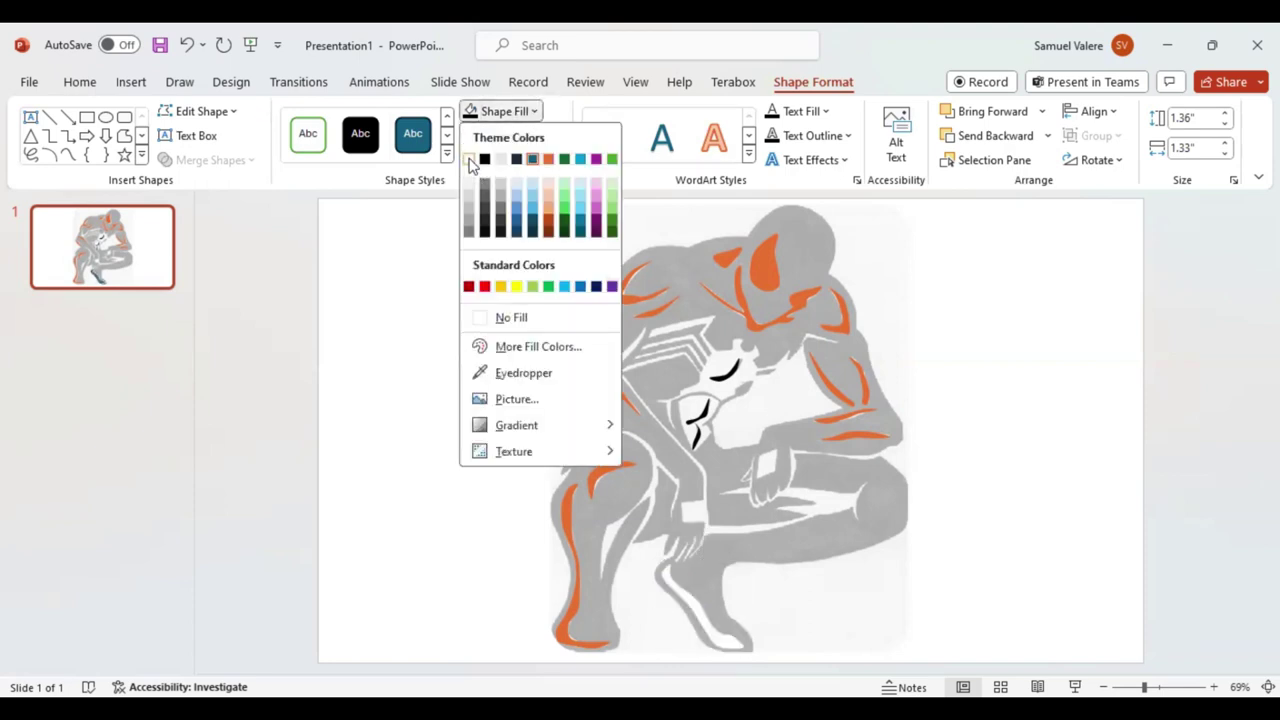
left_click(470, 160)
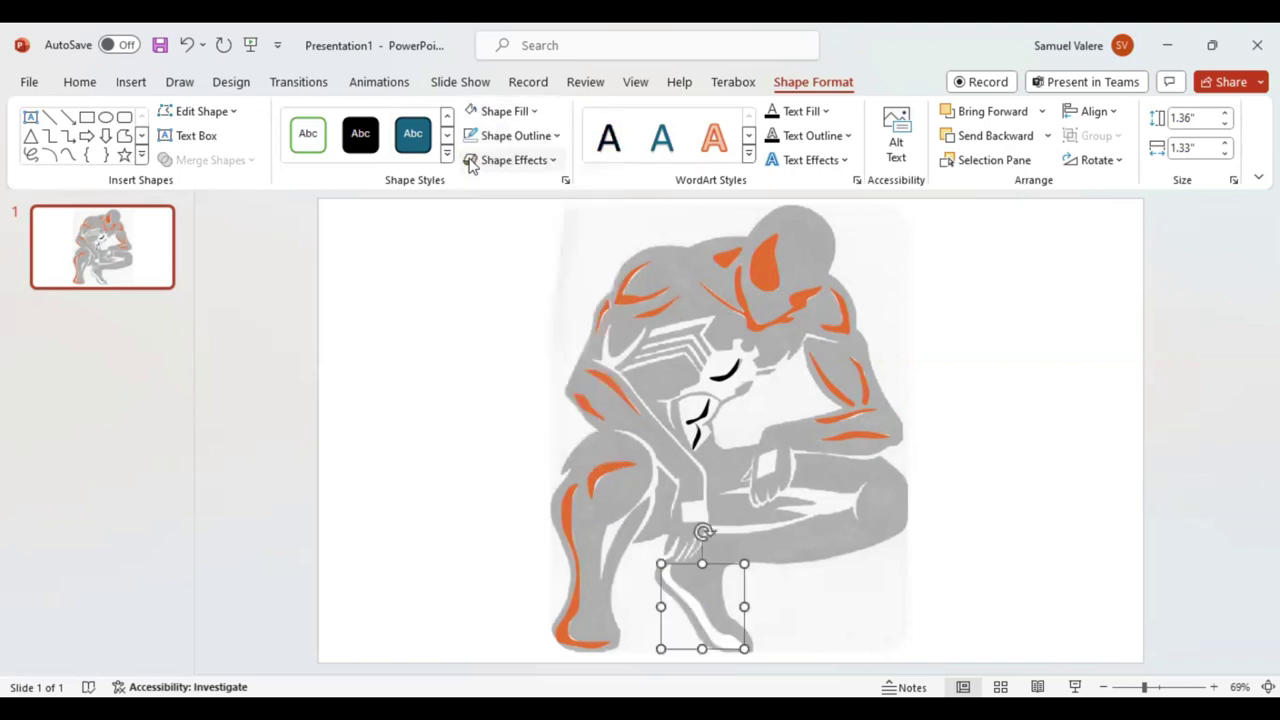
Pick the Freeform tool again and start a new outline around the chest strokes.
left_click(67, 155)
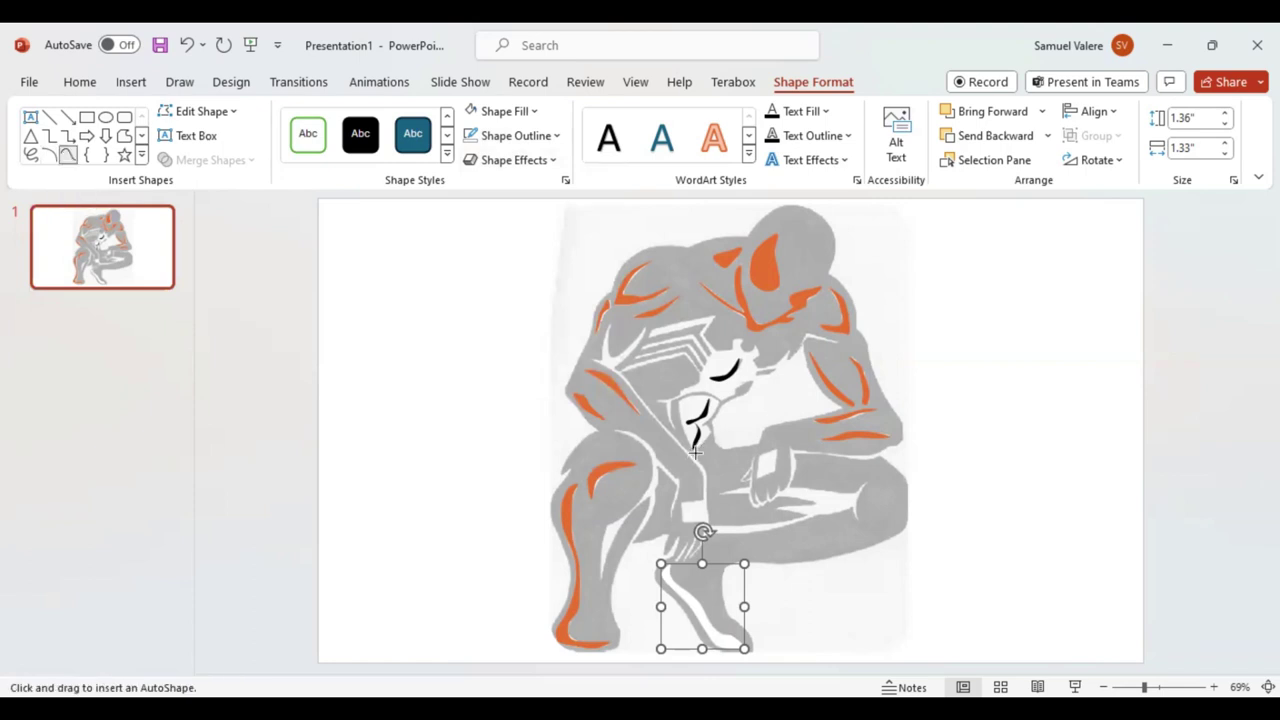
left_click(697, 432)
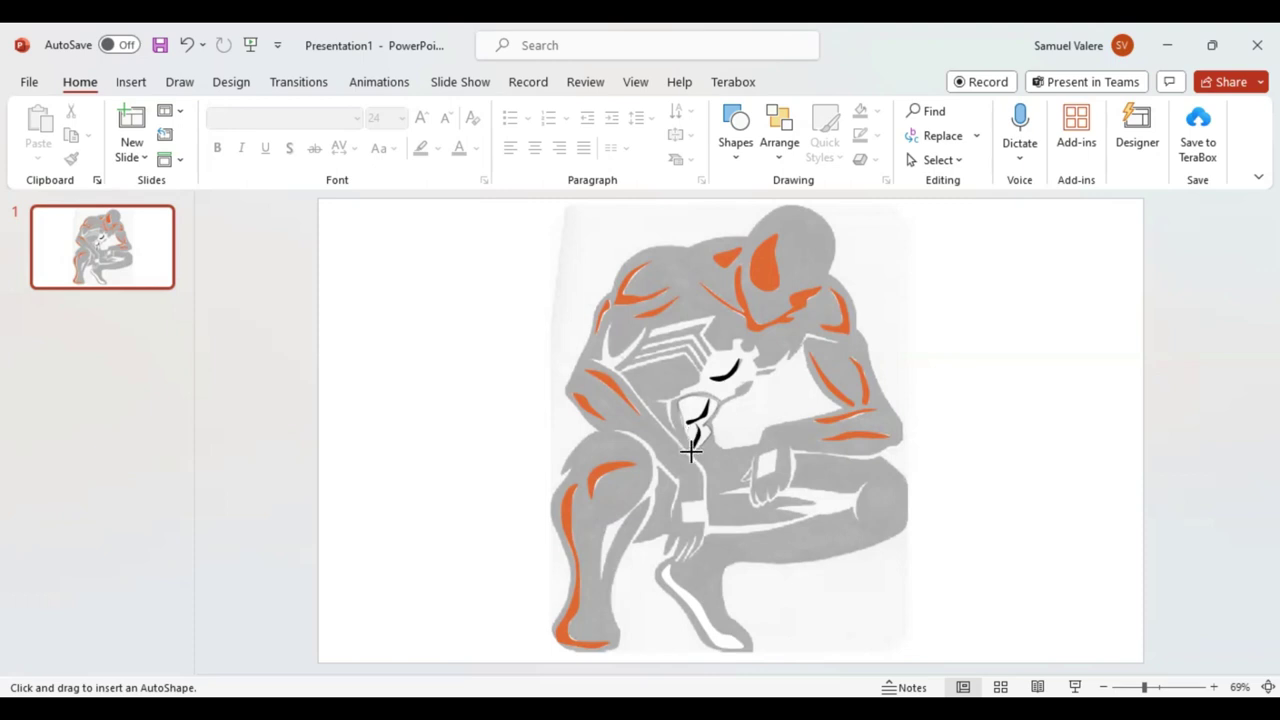
Close the chest outline, fill it White, and send it backward behind the black strokes.
left_click(696, 450)
left_click(696, 450)
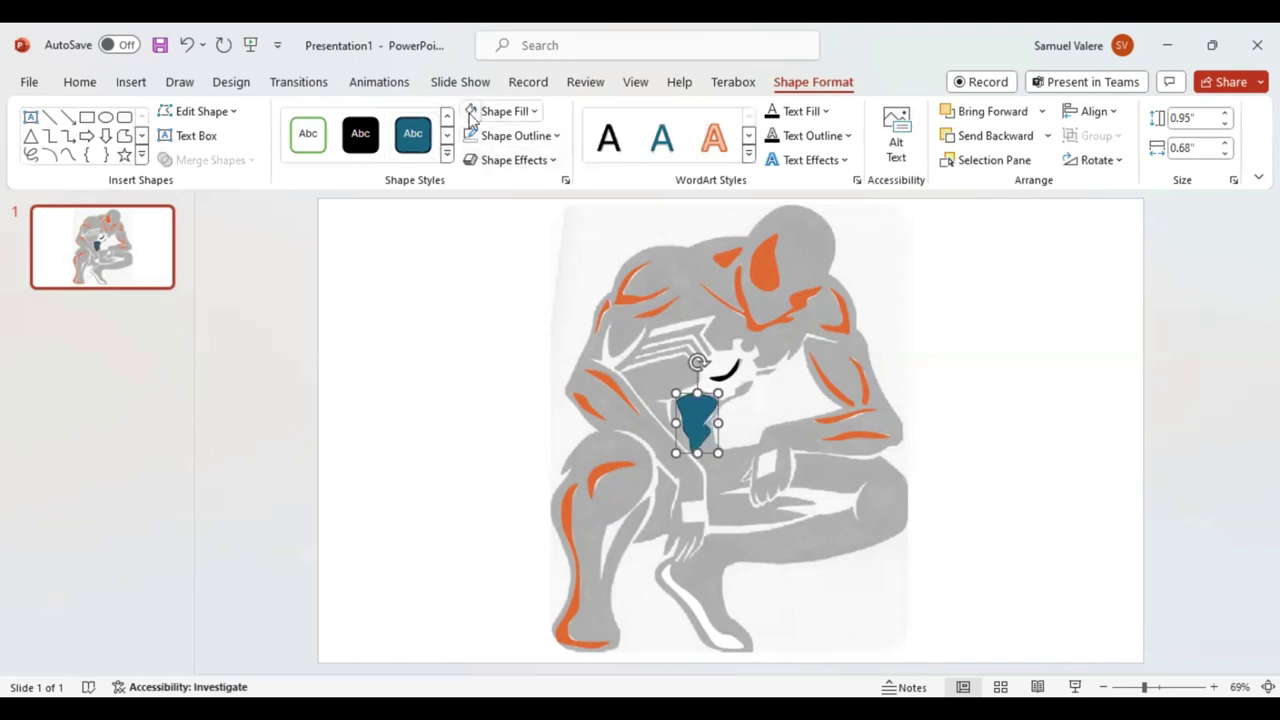
left_click(470, 111)
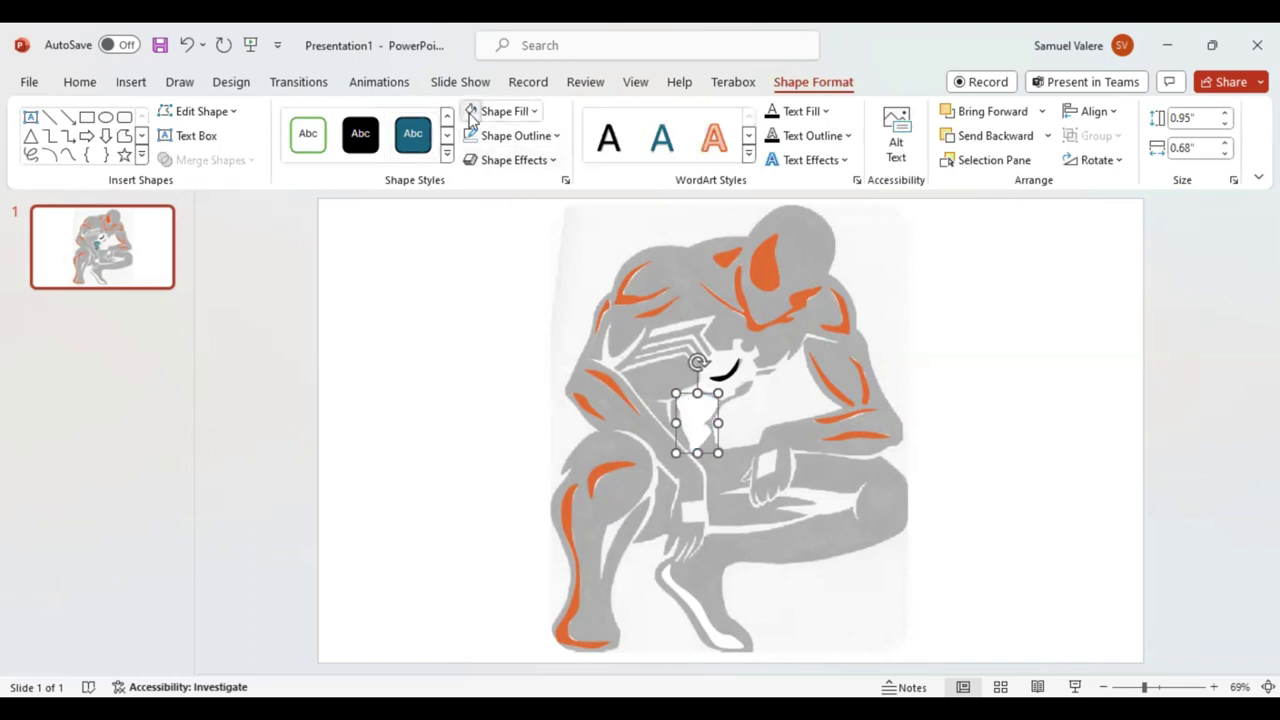
left_click(987, 140)
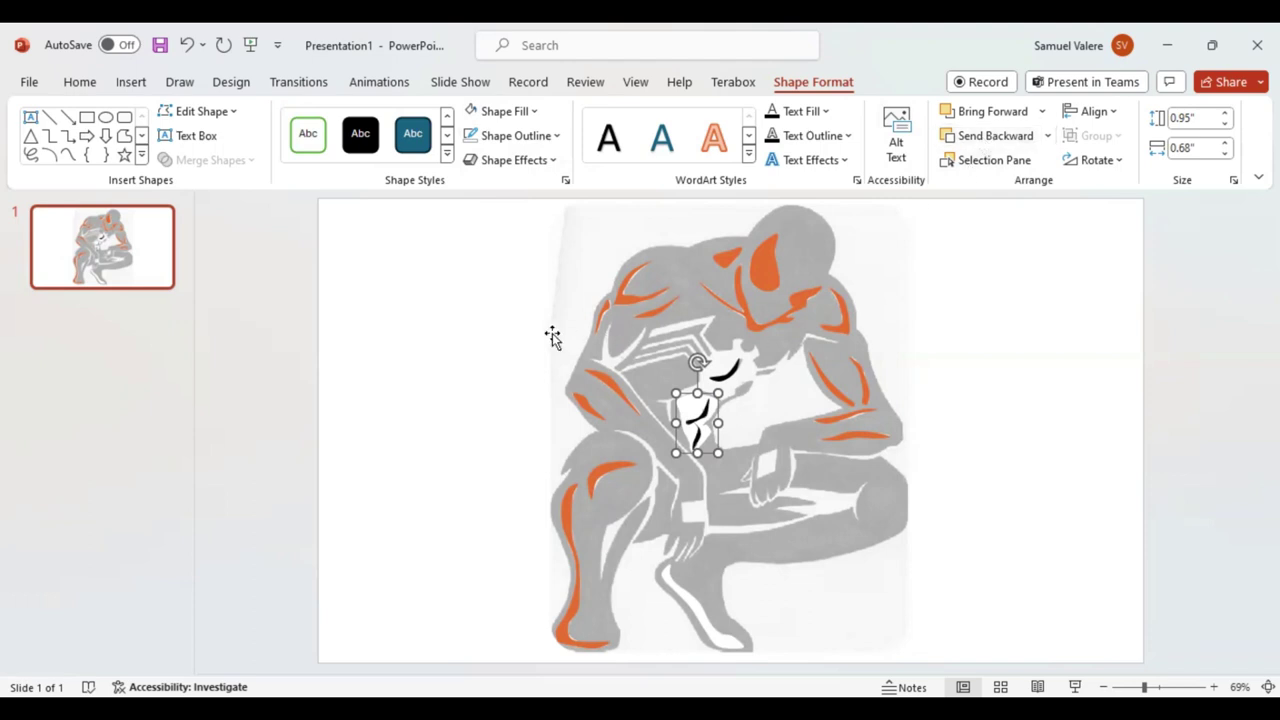
left_click(72, 158)
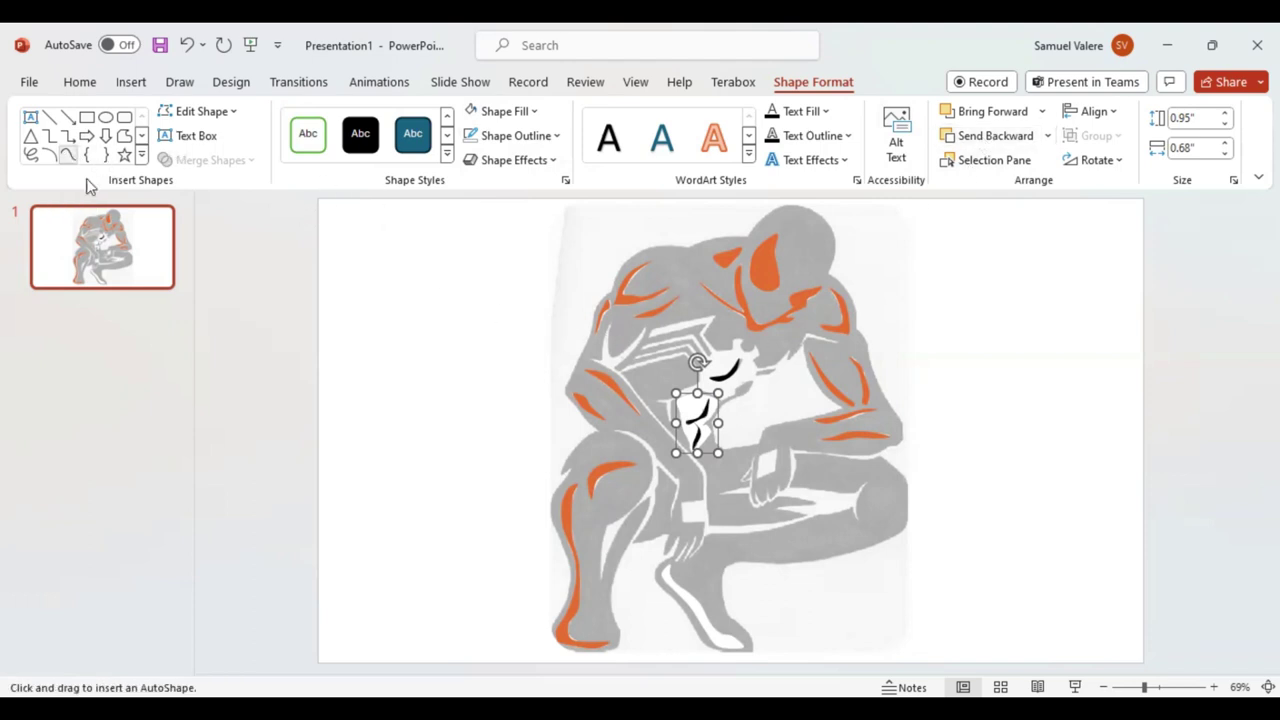
left_click(758, 457)
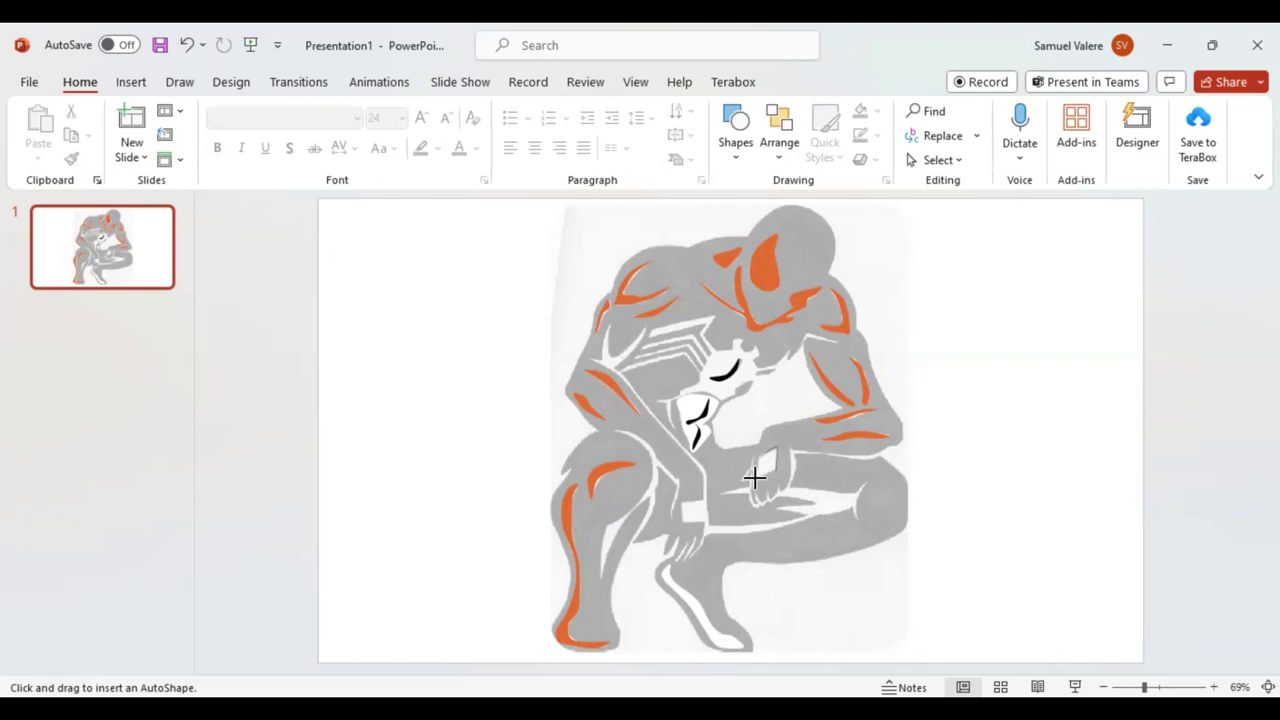
Draw a small shape over the figure's hand and fill it white.
left_click_drag(752, 478, 778, 446)
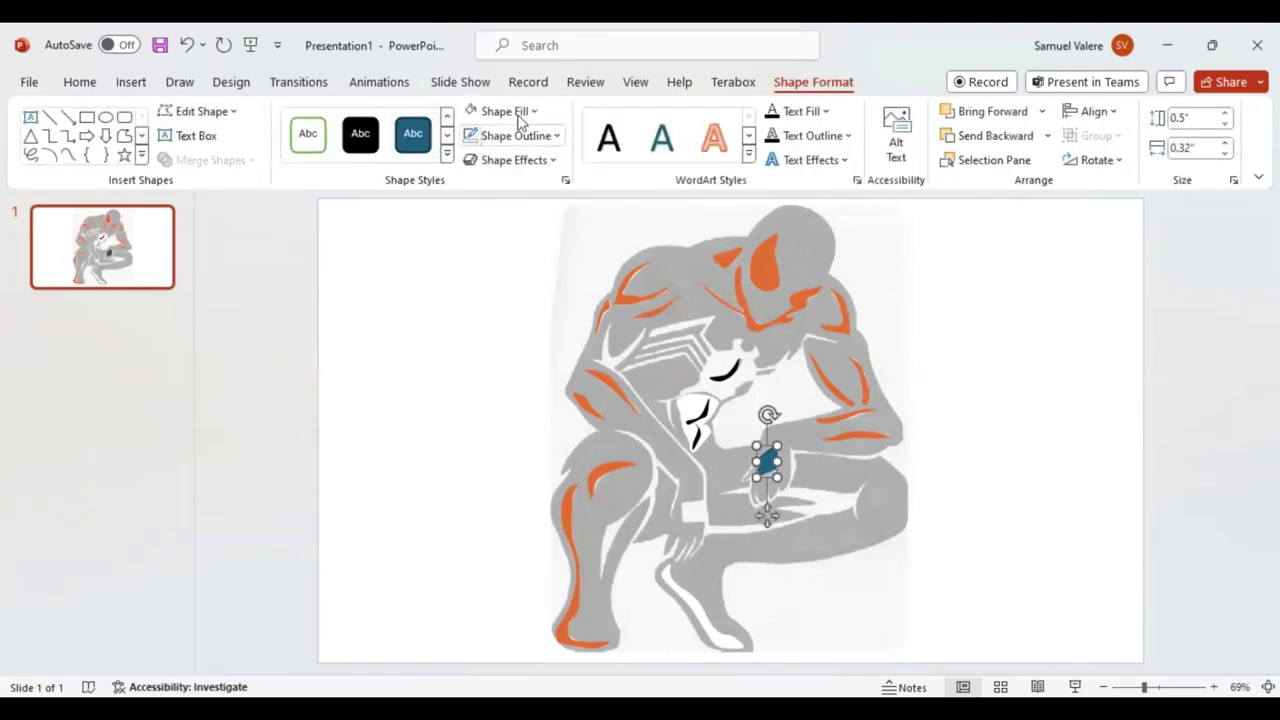
left_click(470, 111)
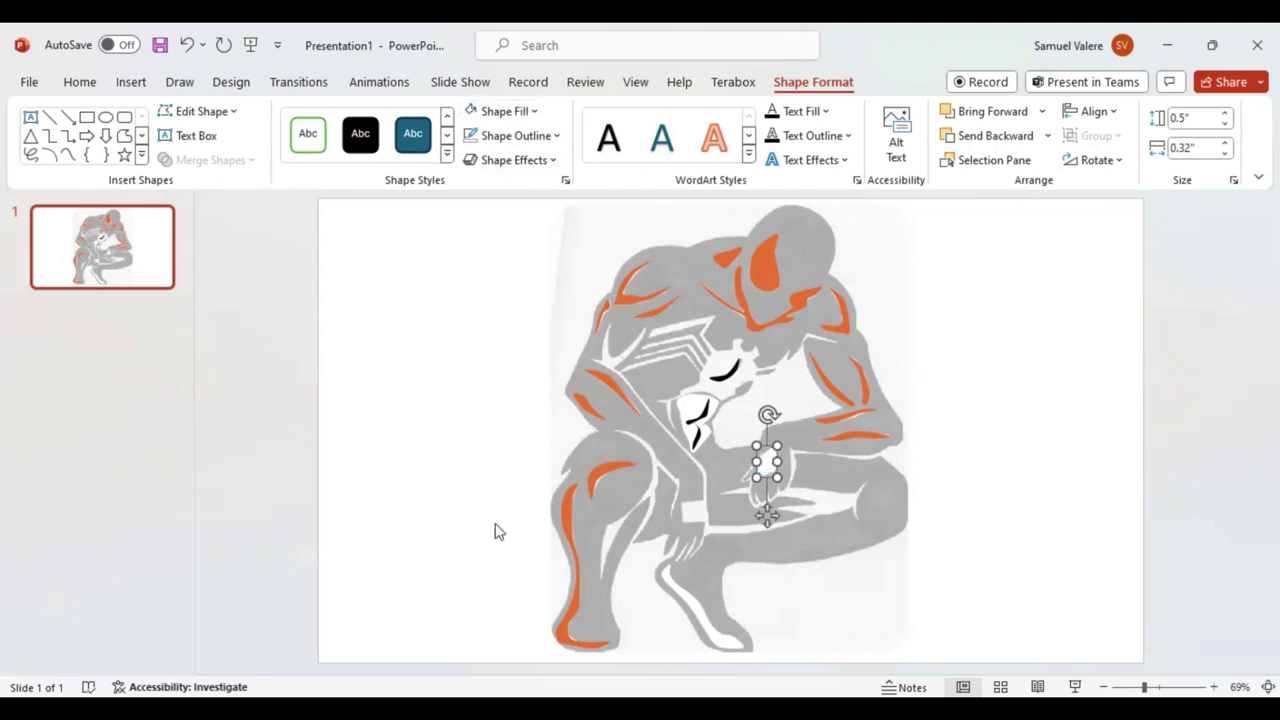
left_click(70, 155)
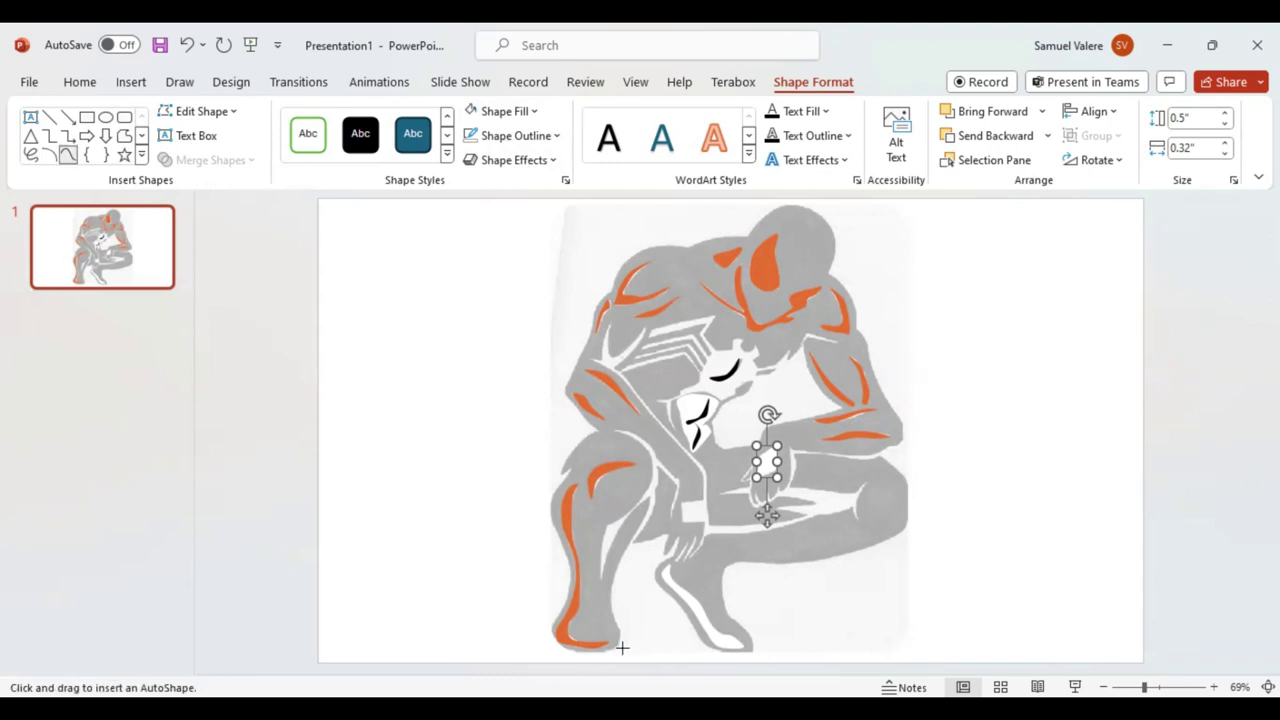
Trace the entire crouching figure with curve points, forming a large teal silhouette.
left_click(633, 541)
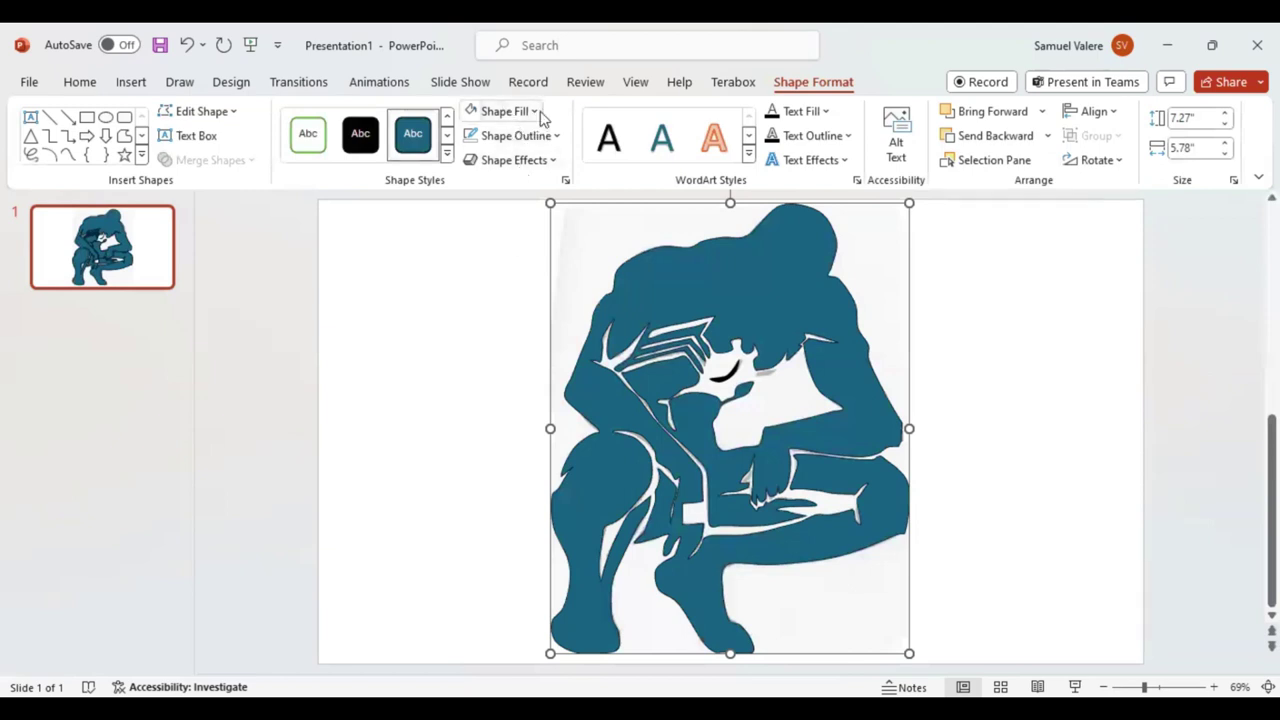
Fill the body silhouette black and send it backward seven layers behind the detail shapes.
left_click(532, 111)
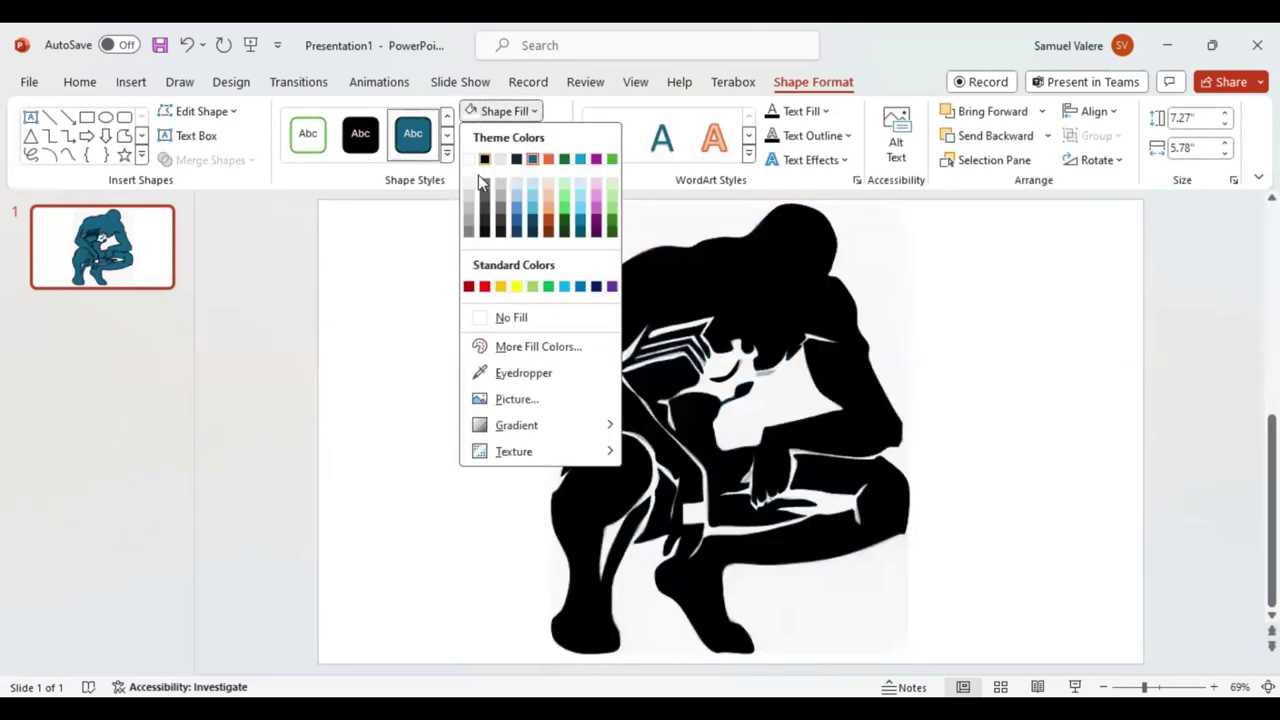
left_click(484, 158)
left_click(993, 140)
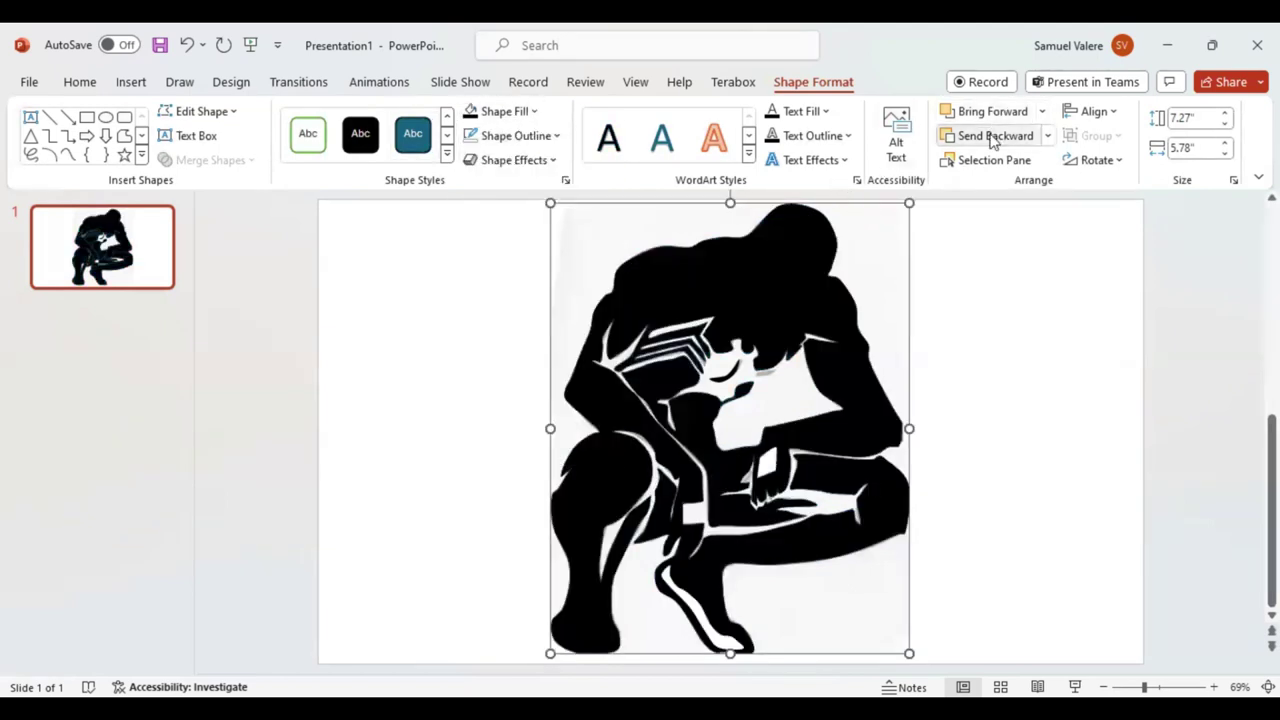
left_click(993, 140)
left_click(993, 140)
left_click(993, 140)
left_click(993, 140)
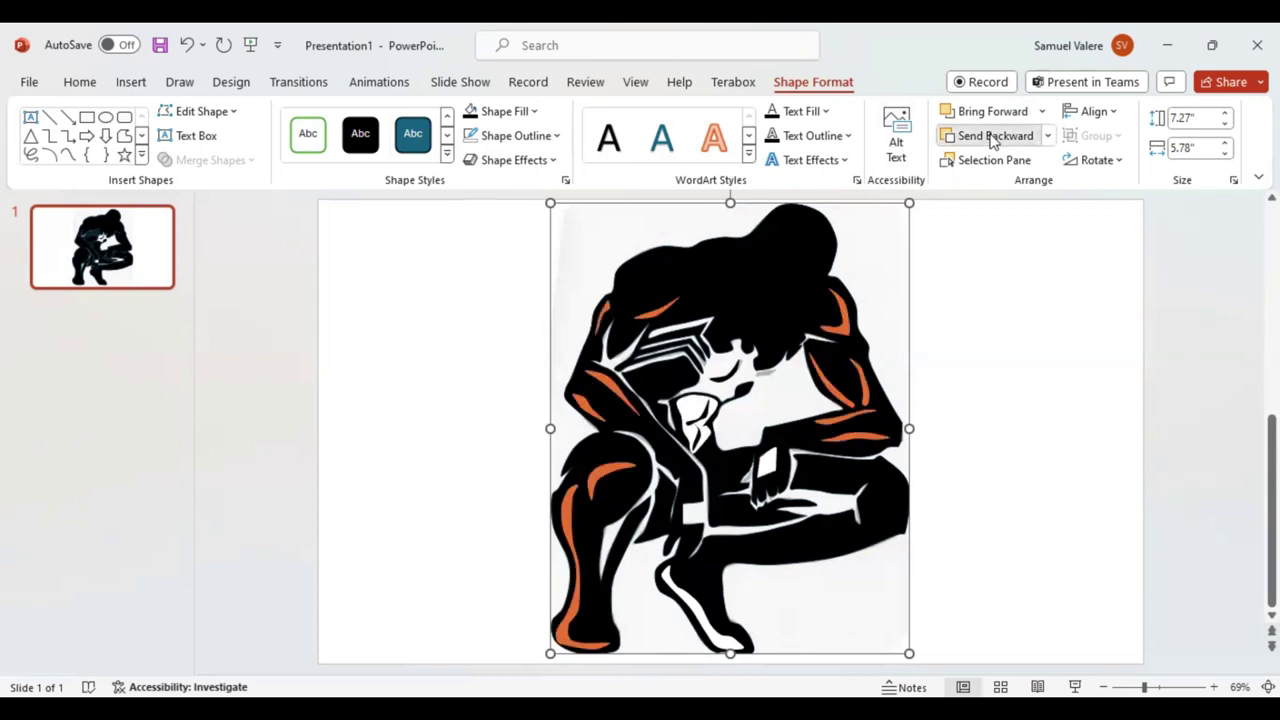
left_click(993, 140)
left_click(993, 140)
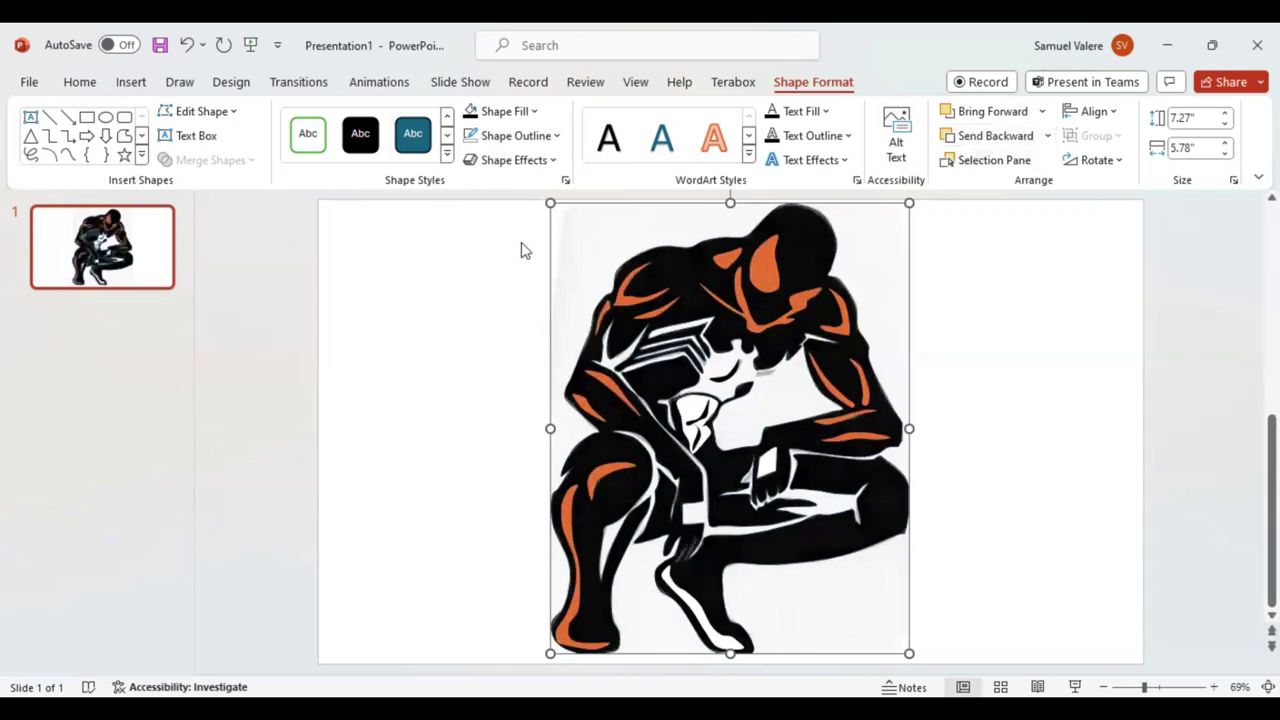
Draw a small curve near the figure's face.
left_click(67, 155)
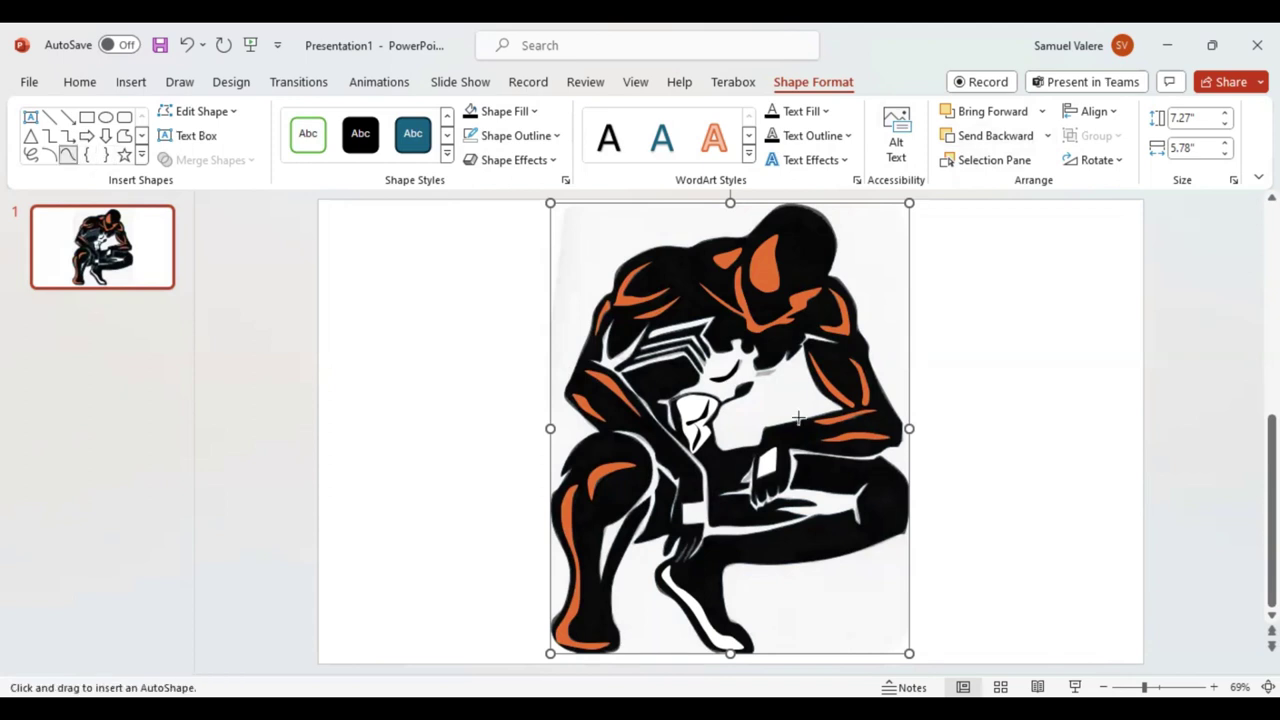
left_click(775, 371)
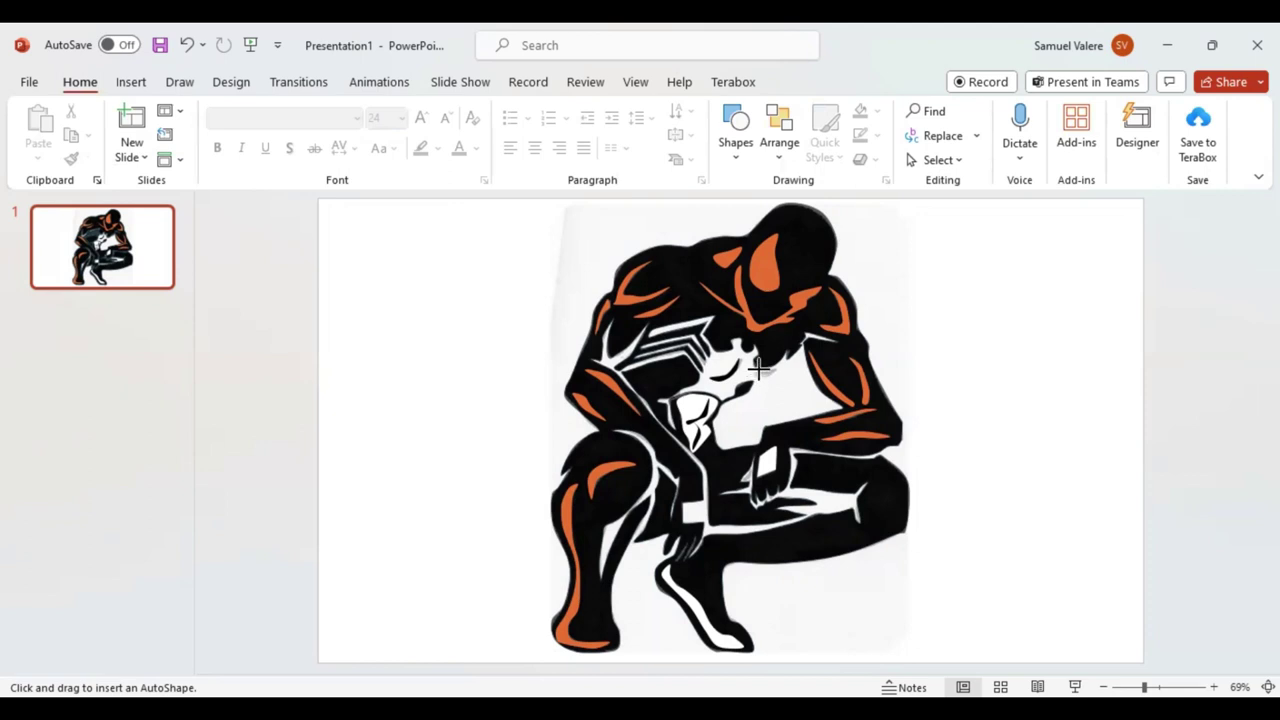
double_click(775, 369)
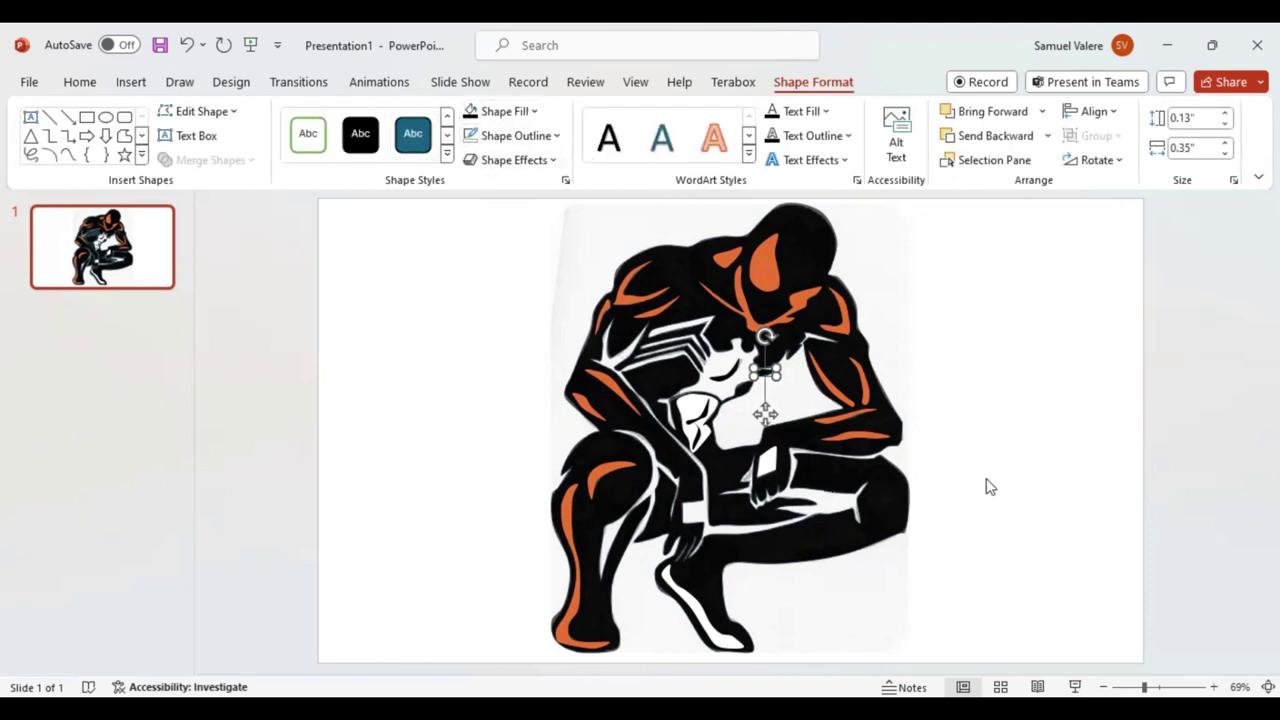
Fill the orange lower-leg shape white.
left_click(703, 622)
left_click(903, 620)
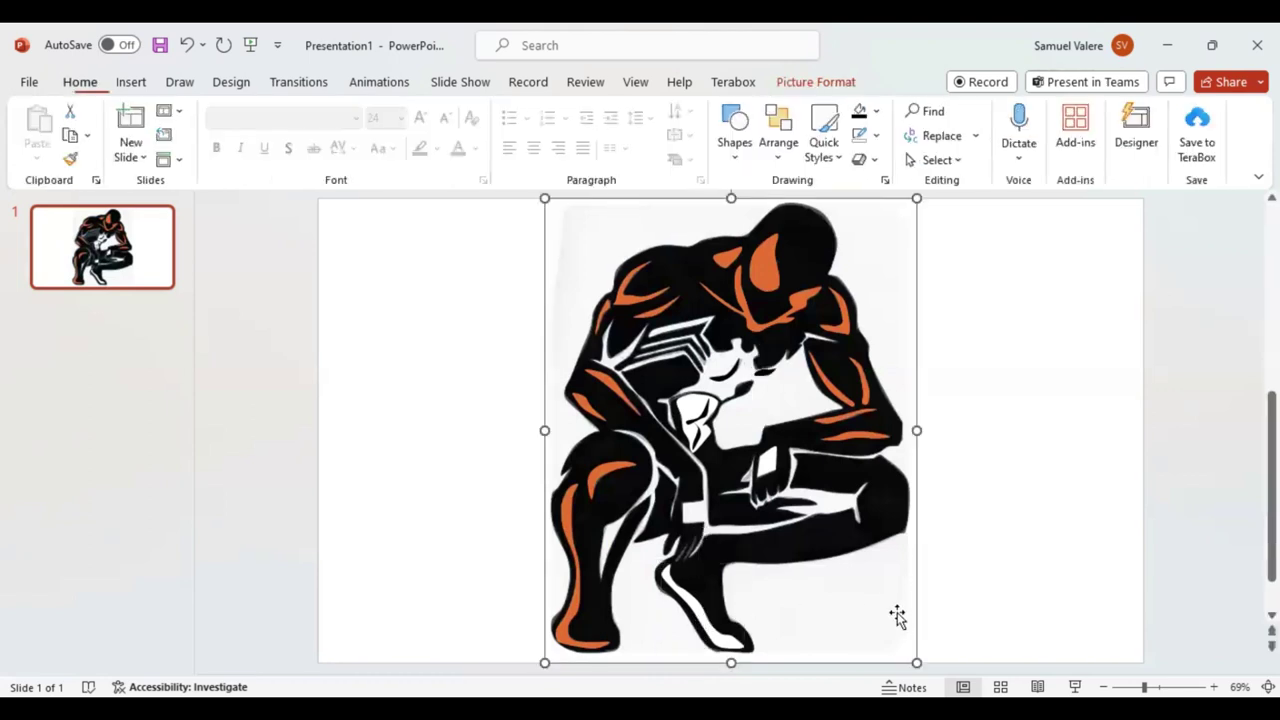
left_click(567, 600)
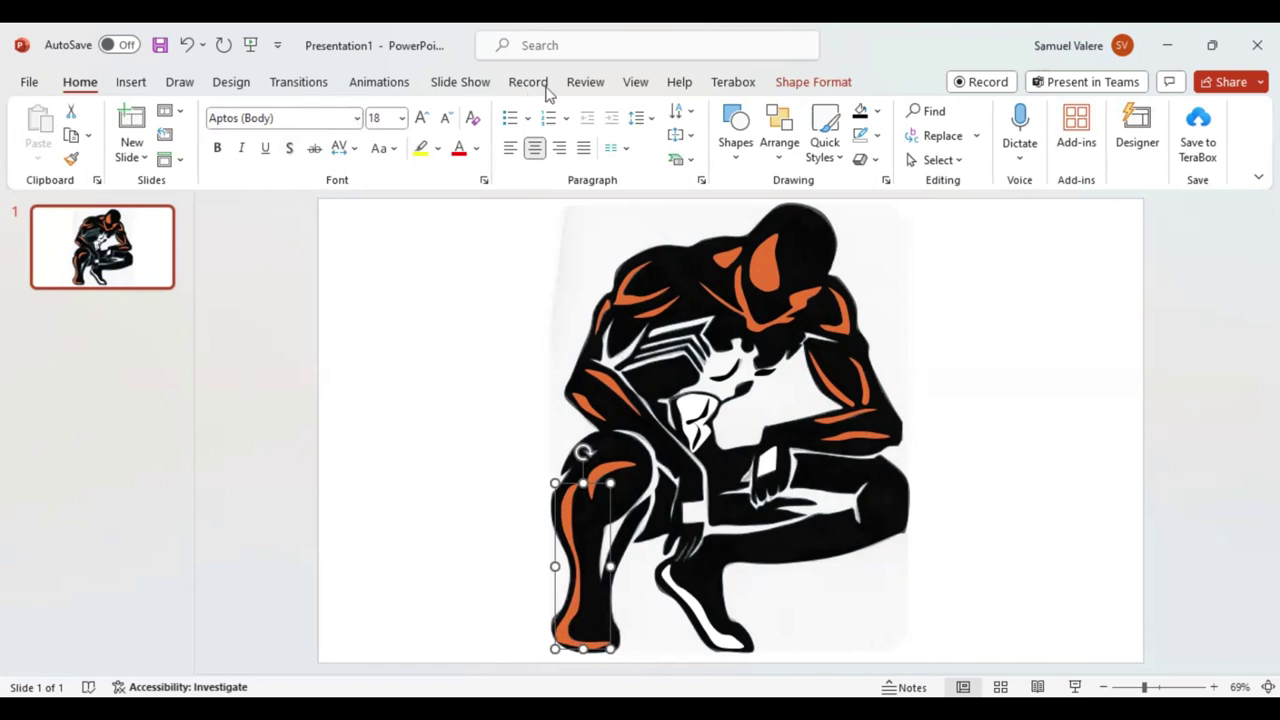
left_click(795, 86)
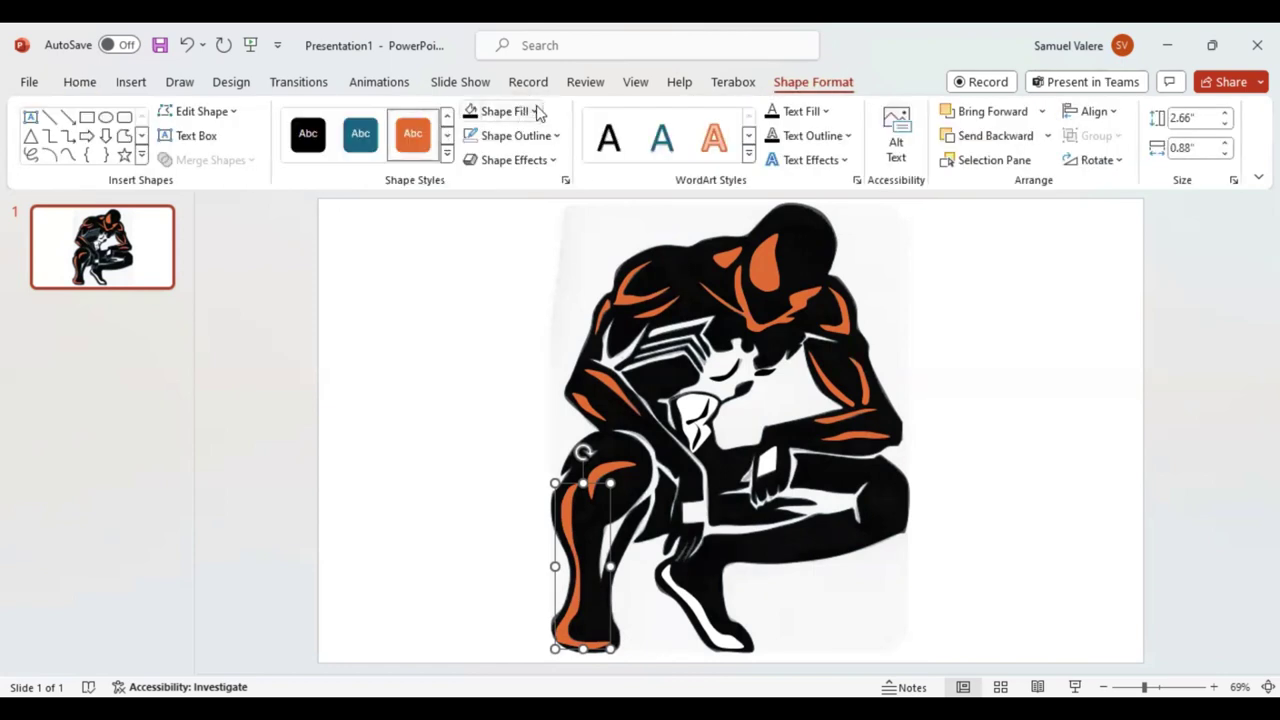
left_click(533, 112)
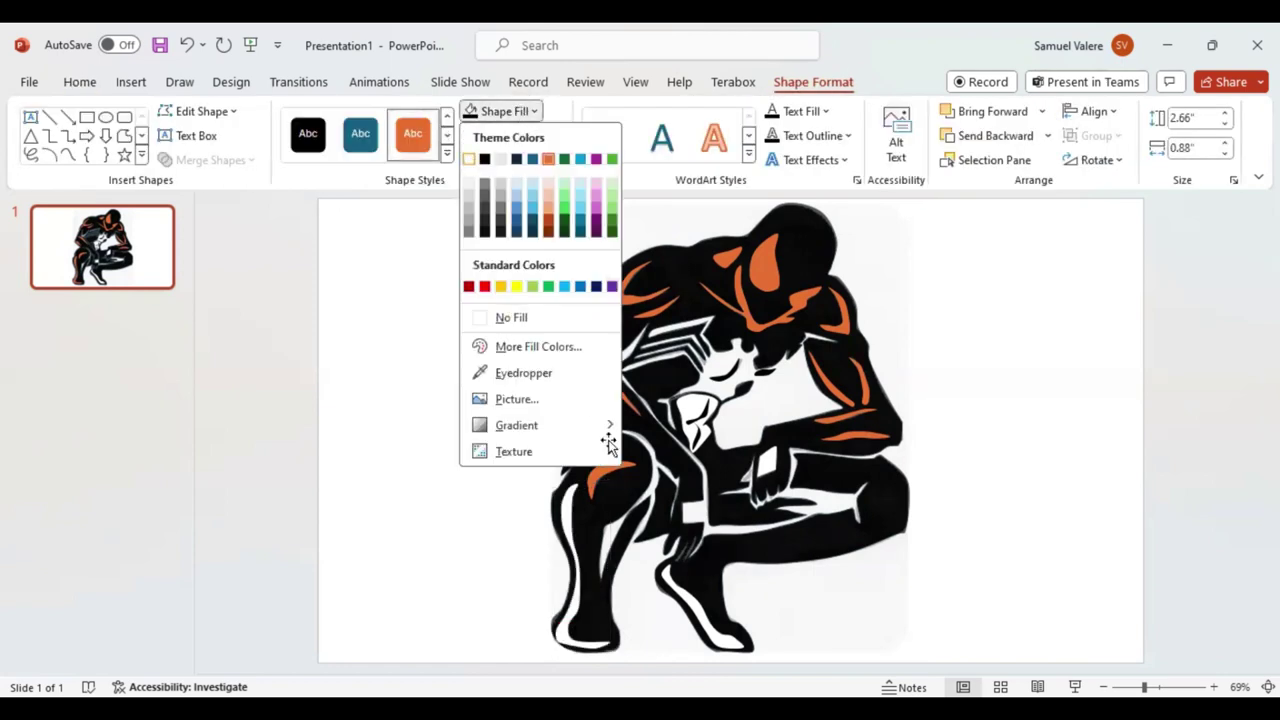
left_click(612, 450)
Select the remaining orange knee, arm, shoulder, back, head and forearm pieces and fill them white.
left_click(614, 466)
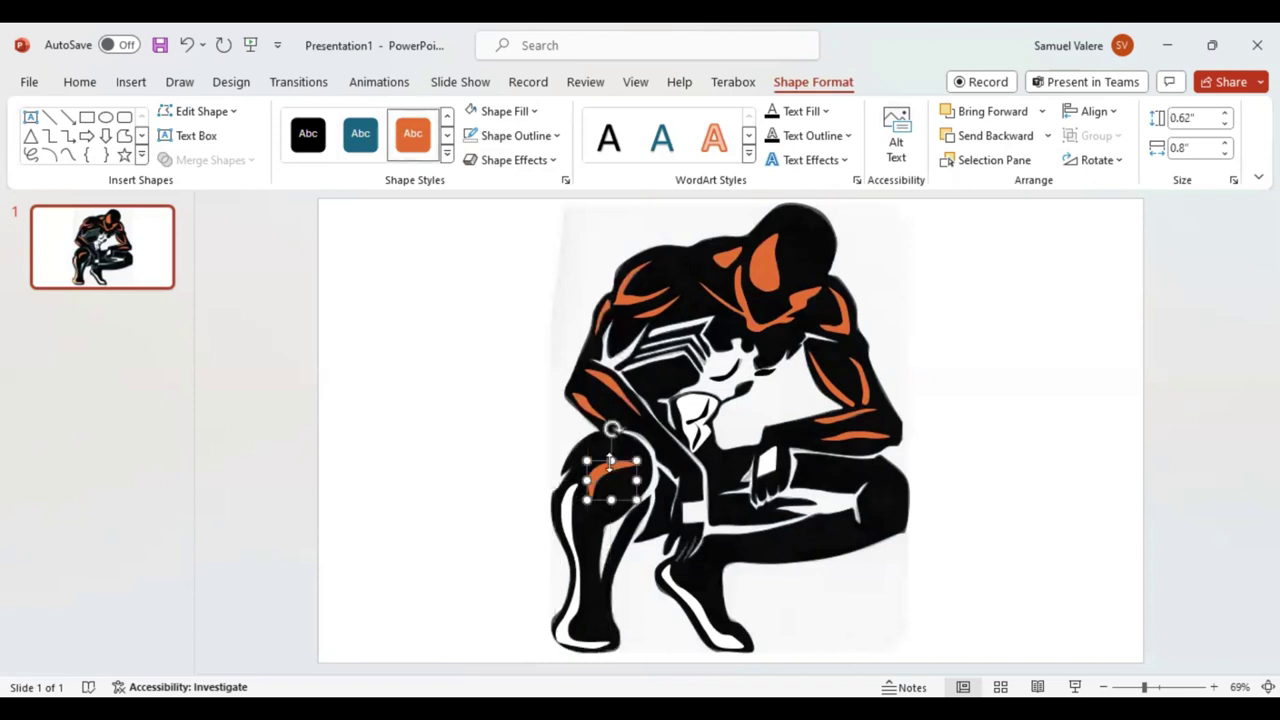
left_click(596, 390, "shift")
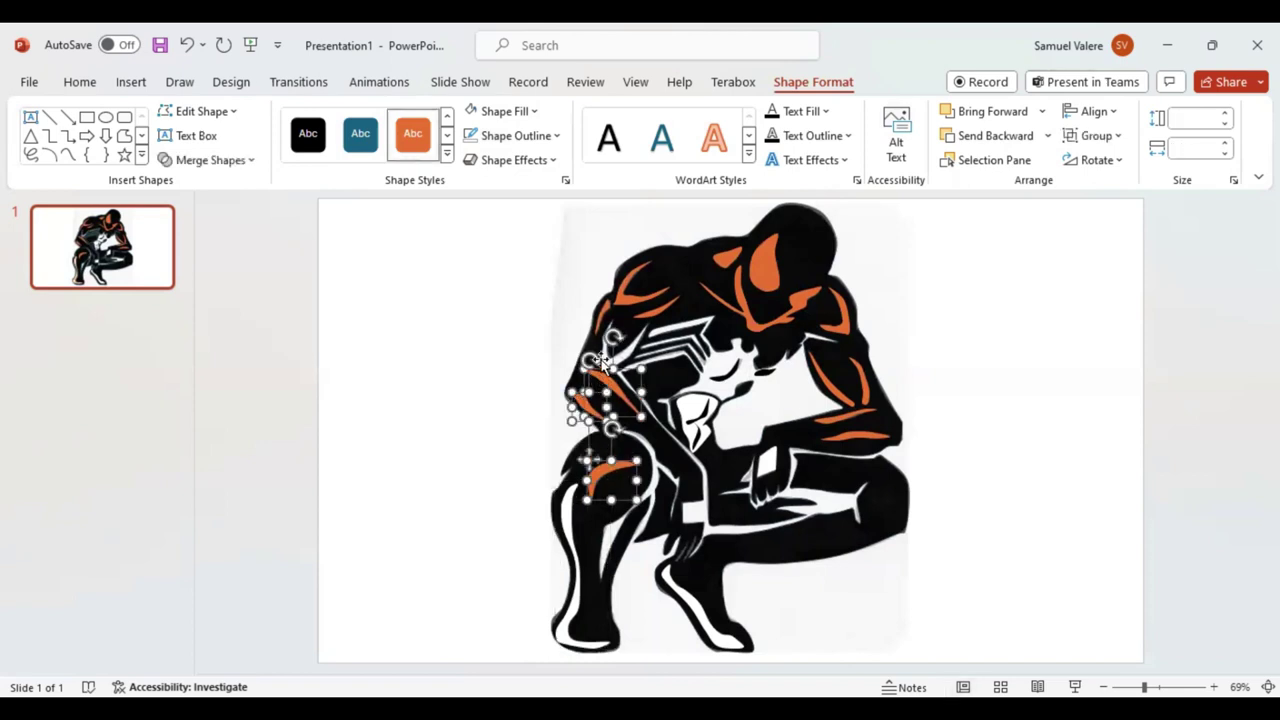
left_click(618, 300, "shift")
left_click(628, 300, "shift")
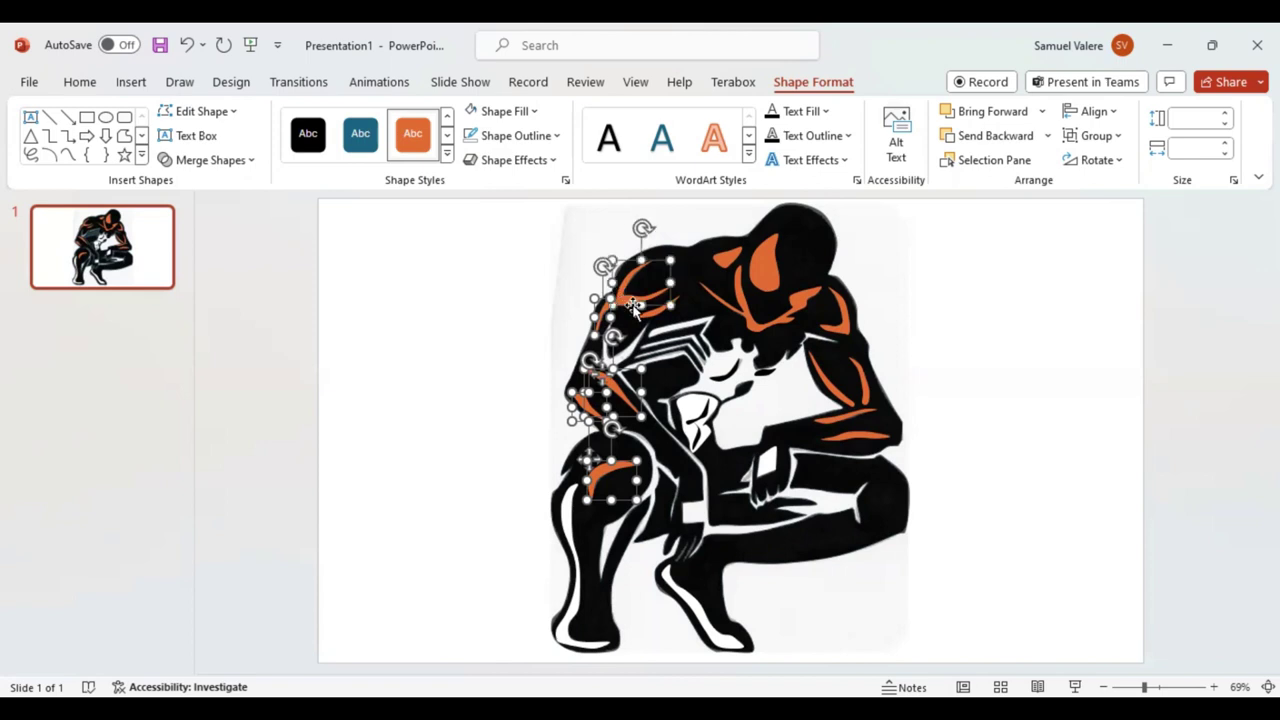
left_click(734, 300, "shift")
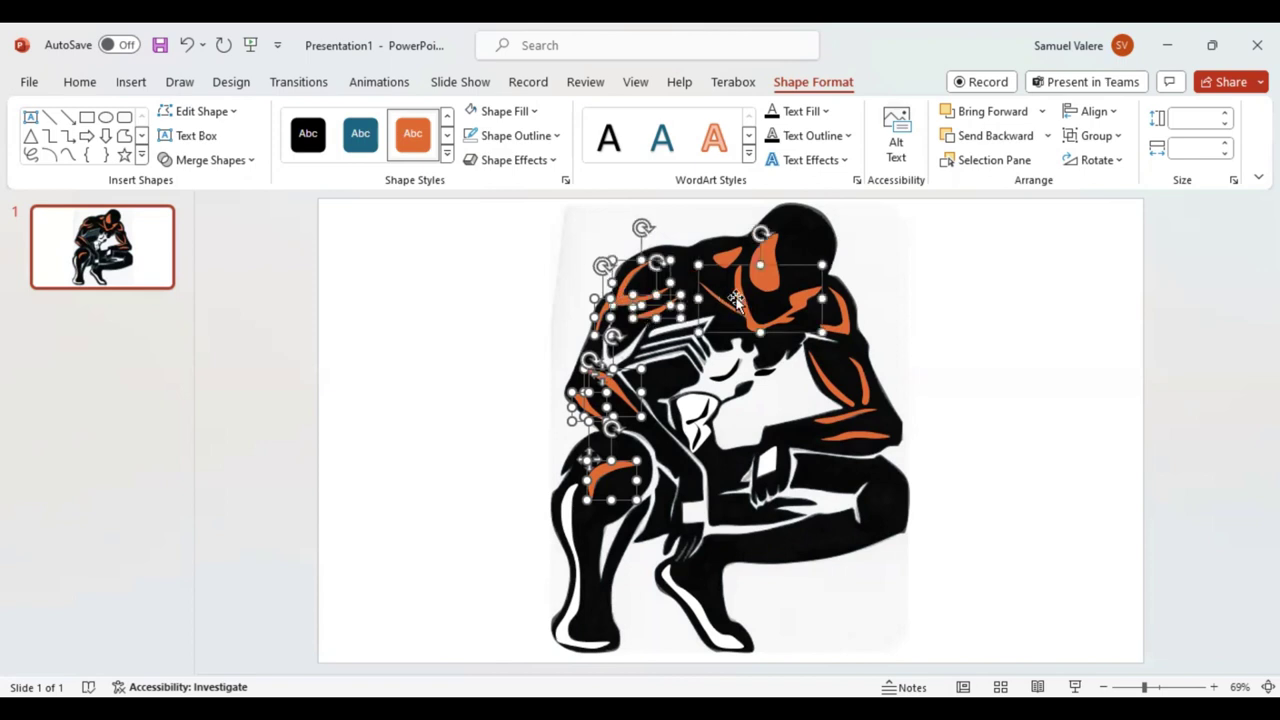
left_click(731, 264, "shift")
left_click(767, 256, "shift")
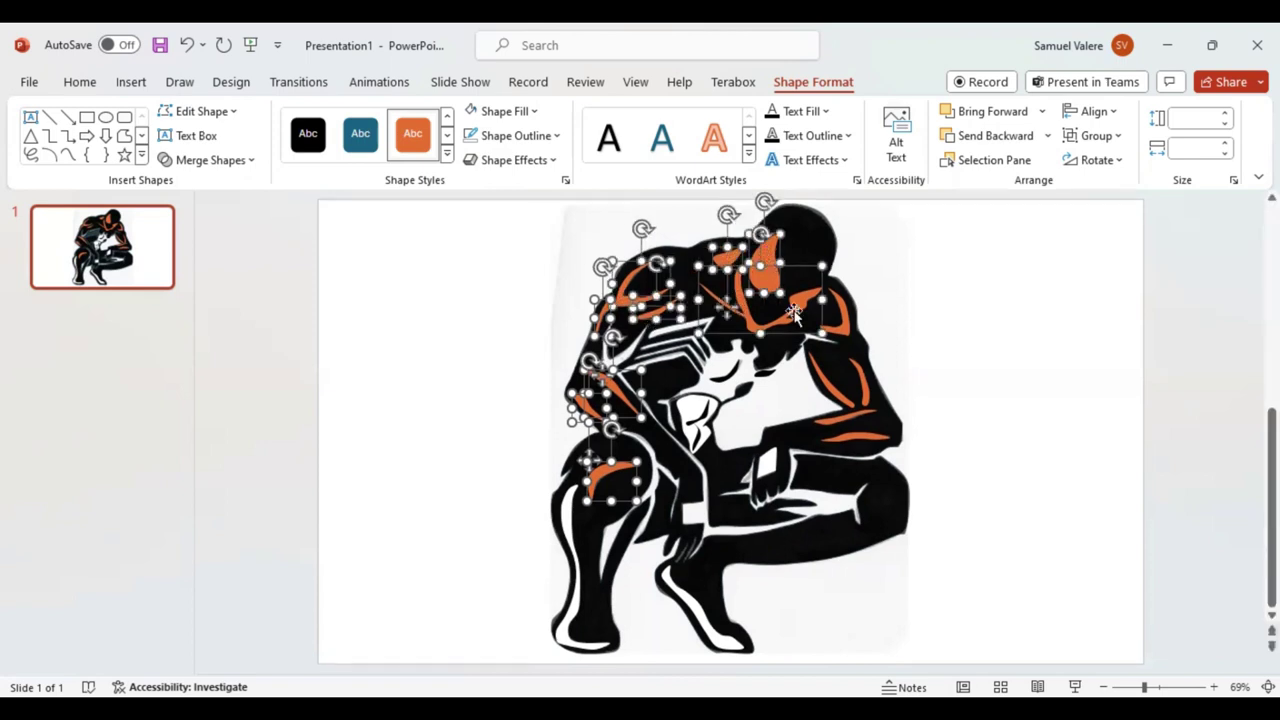
left_click(838, 330, "shift")
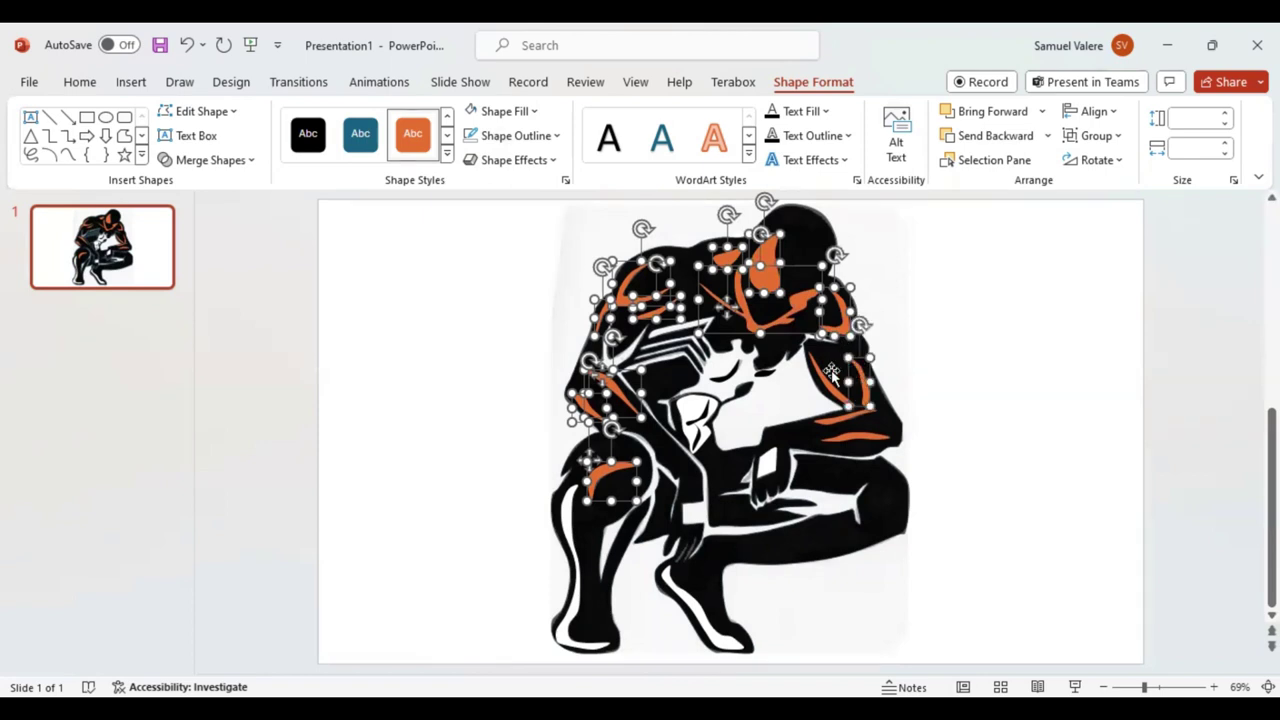
left_click(820, 378, "shift")
left_click(818, 425, "shift")
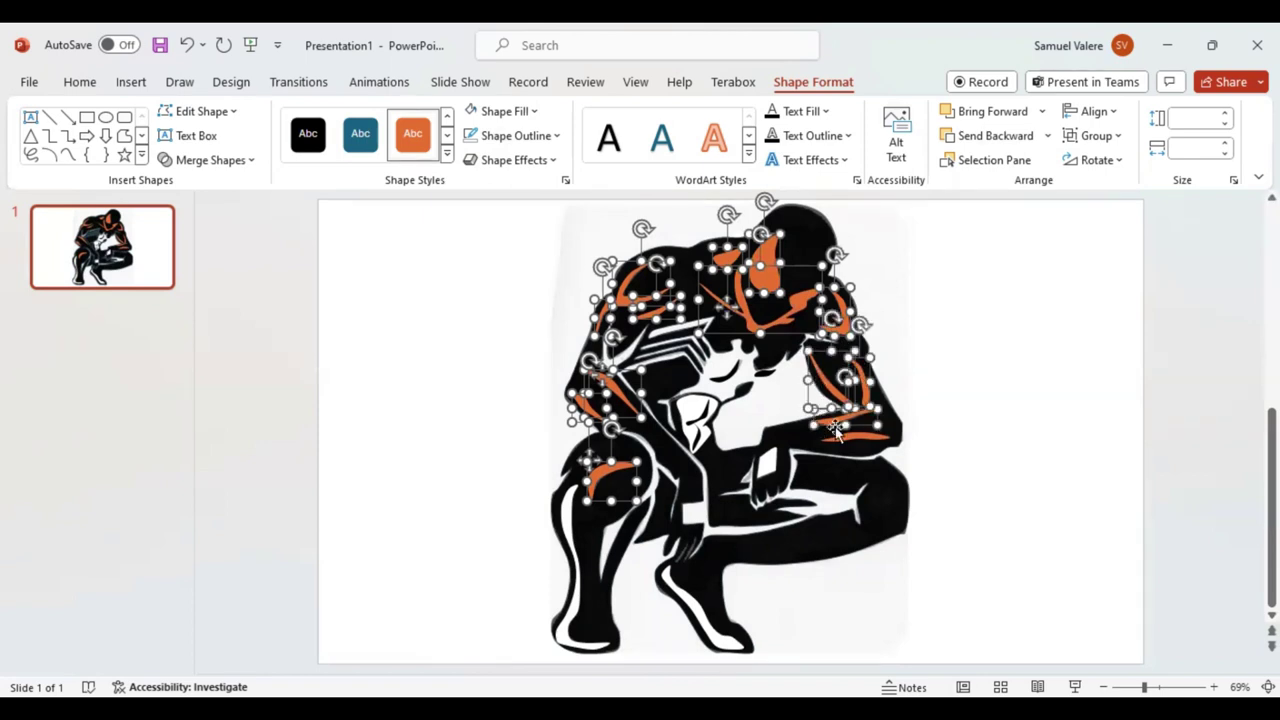
left_click(858, 437, "shift")
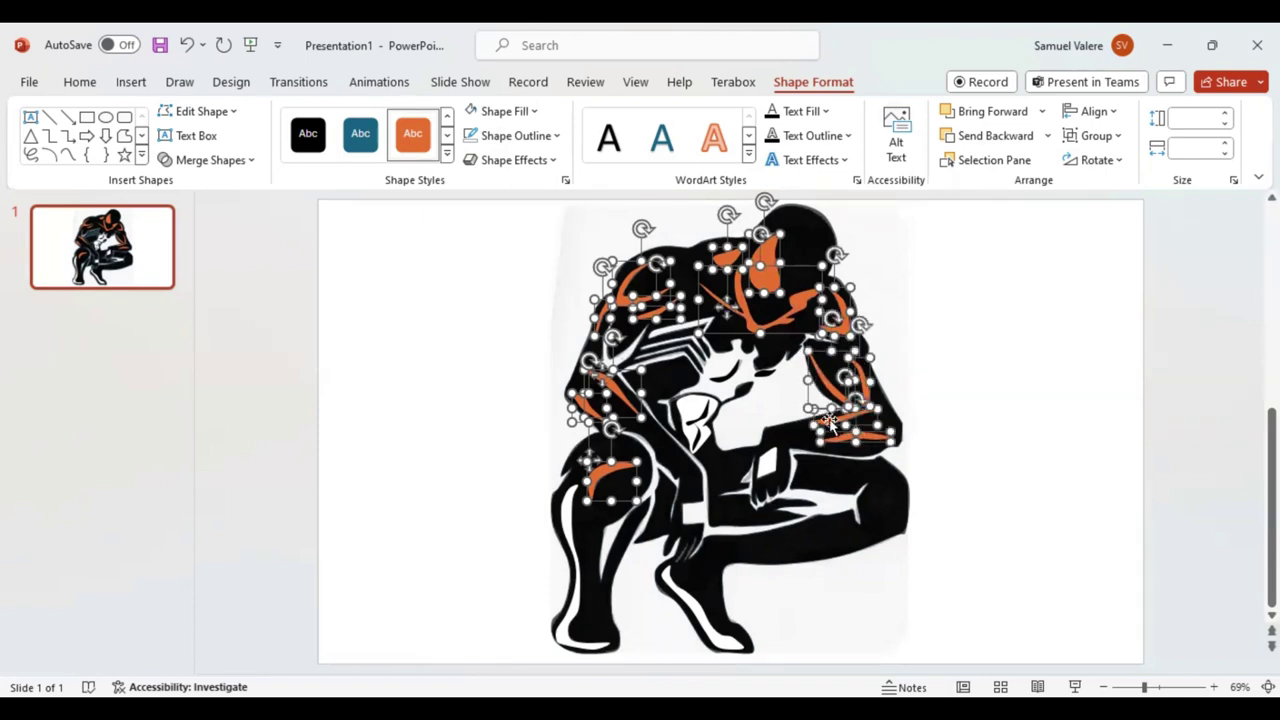
left_click(476, 114)
left_click(1023, 535)
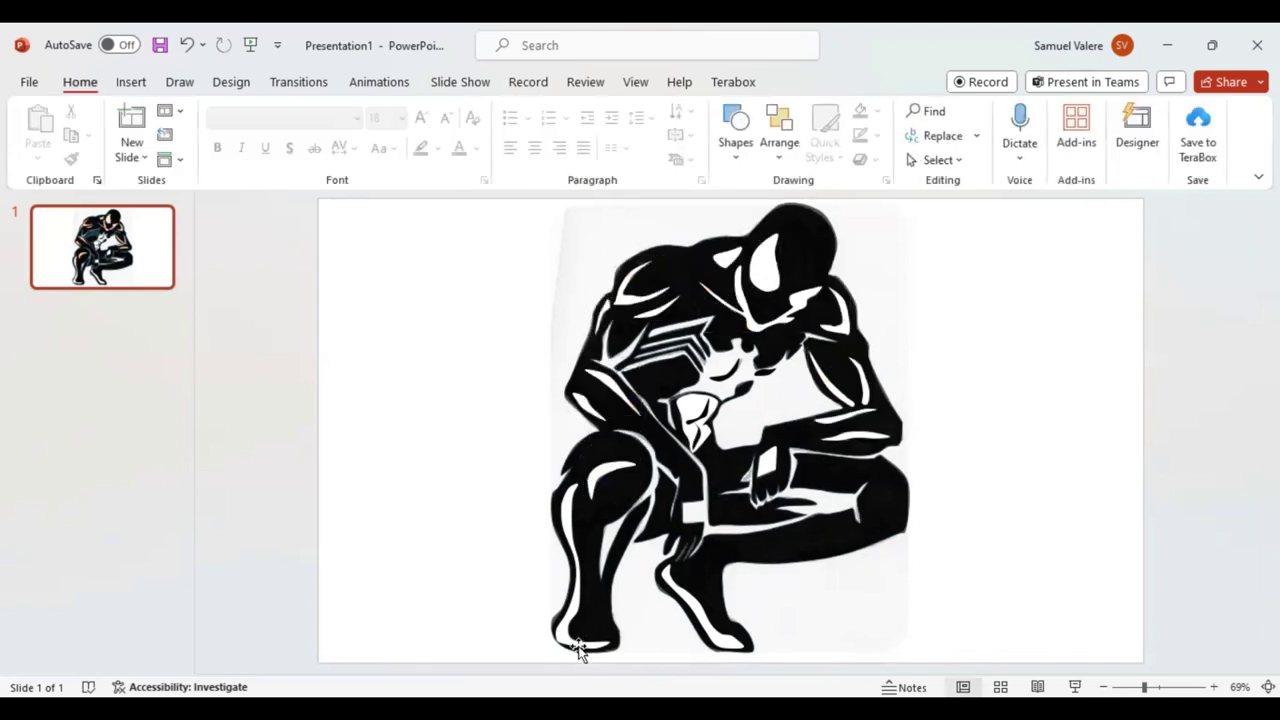
Shrink the reference picture and move it into the slide's top-right corner.
left_click(576, 228)
left_click_drag(545, 663, 900, 303)
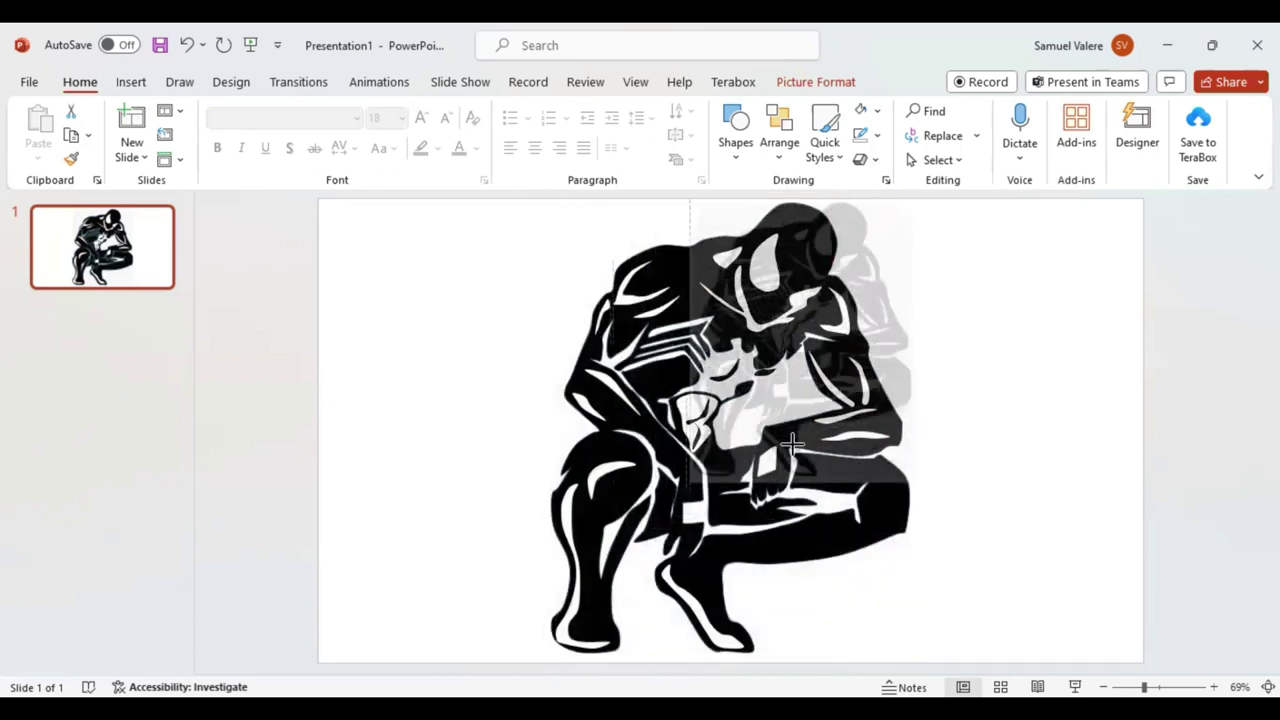
left_click_drag(877, 255, 1100, 257)
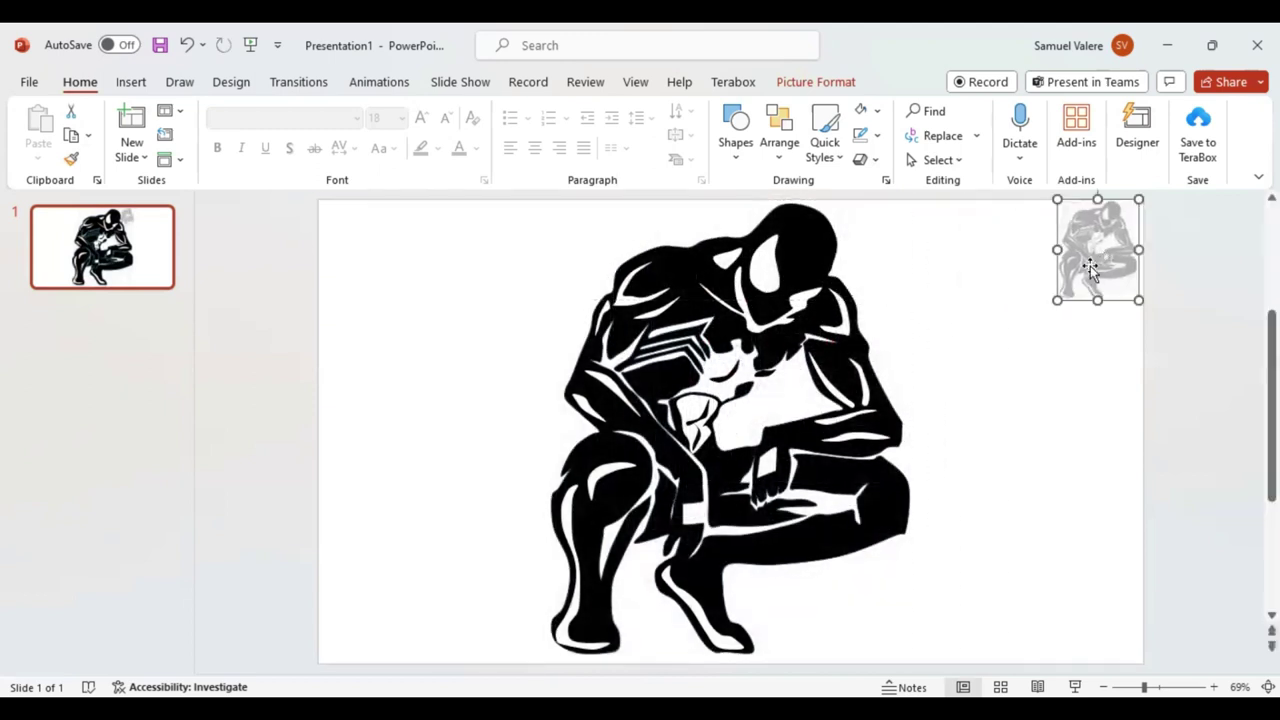
left_click_drag(1059, 297, 1096, 252)
Open Format Picture and adjust the picture's transparency, shown at 65%.
right_click(1097, 258)
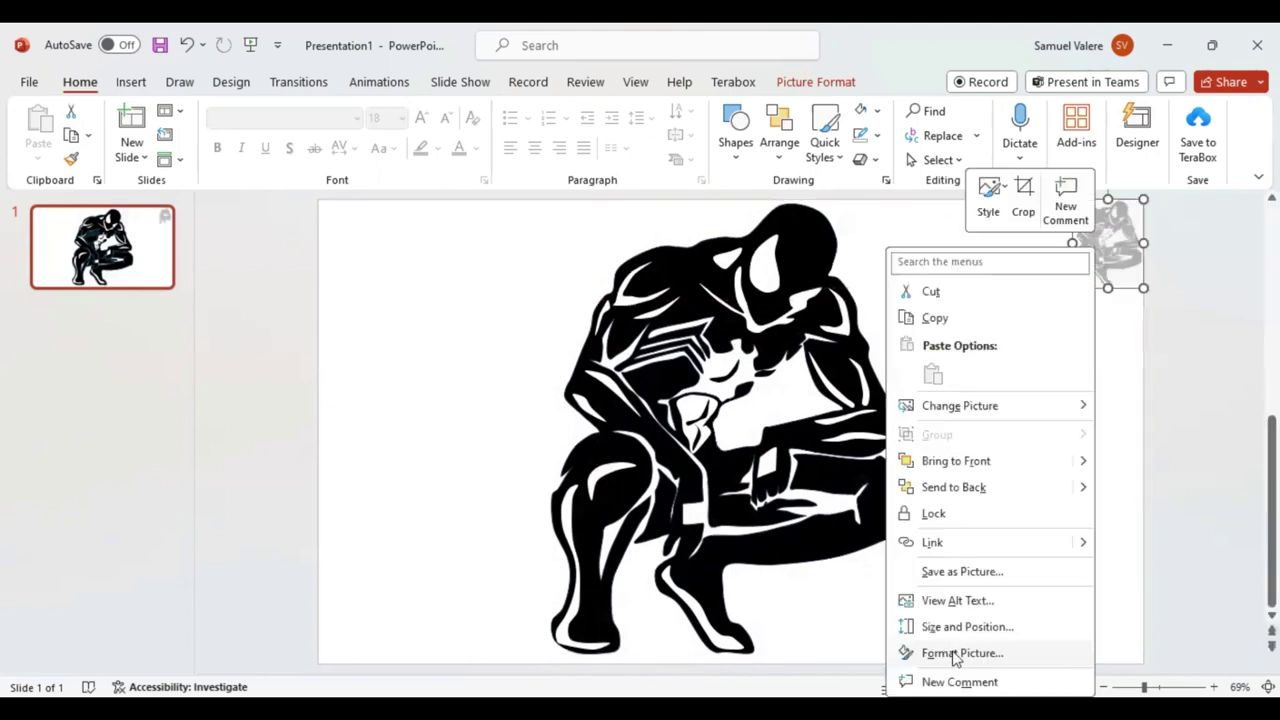
left_click(958, 654)
left_click(1160, 249)
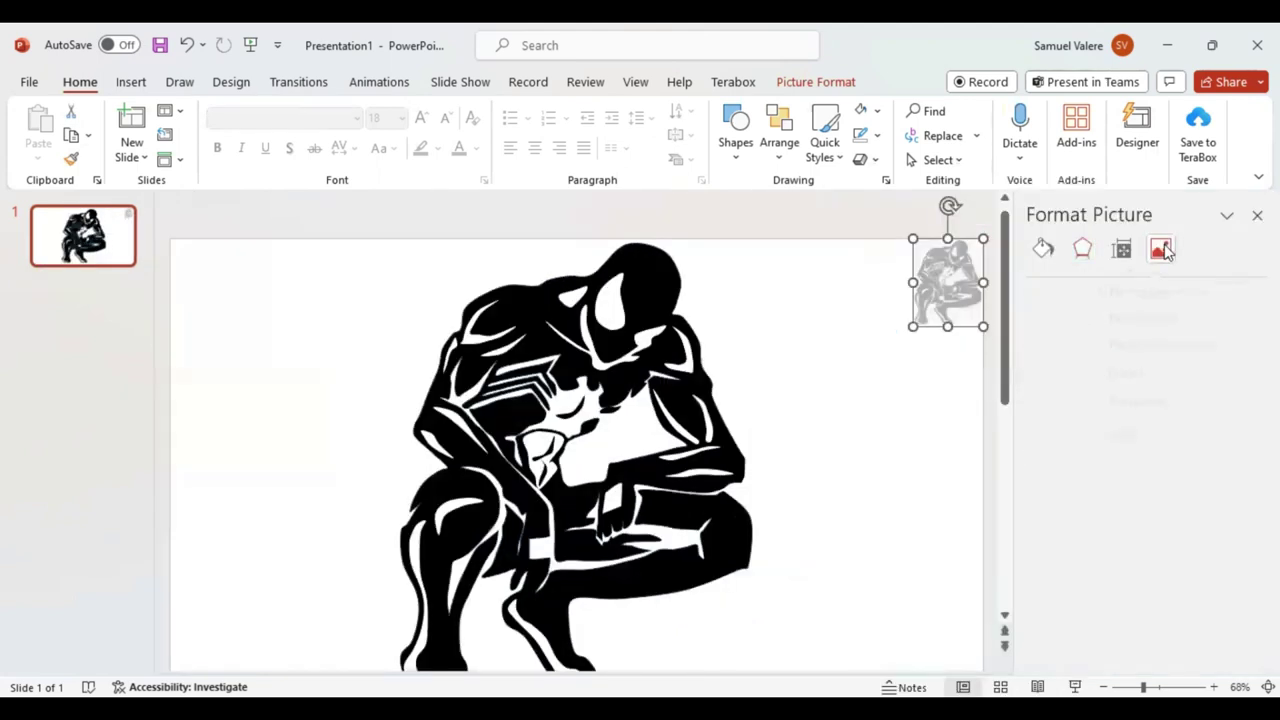
left_click_drag(1158, 402, 1090, 408)
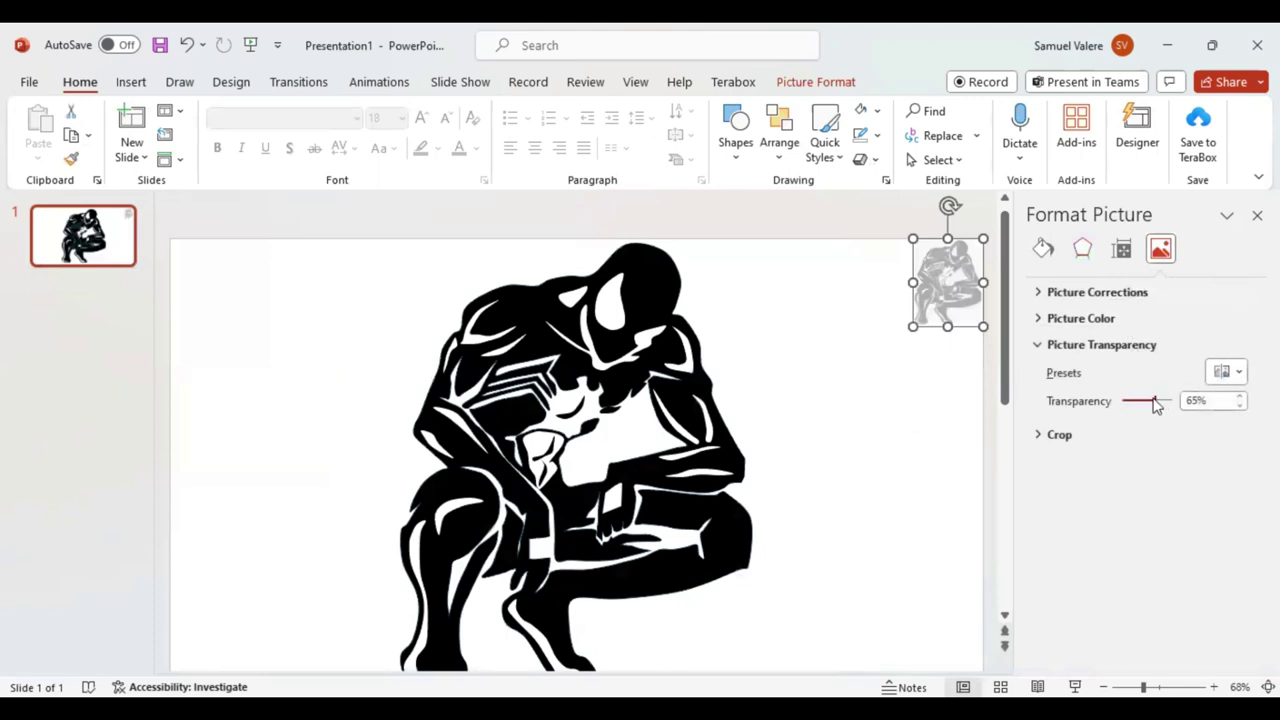